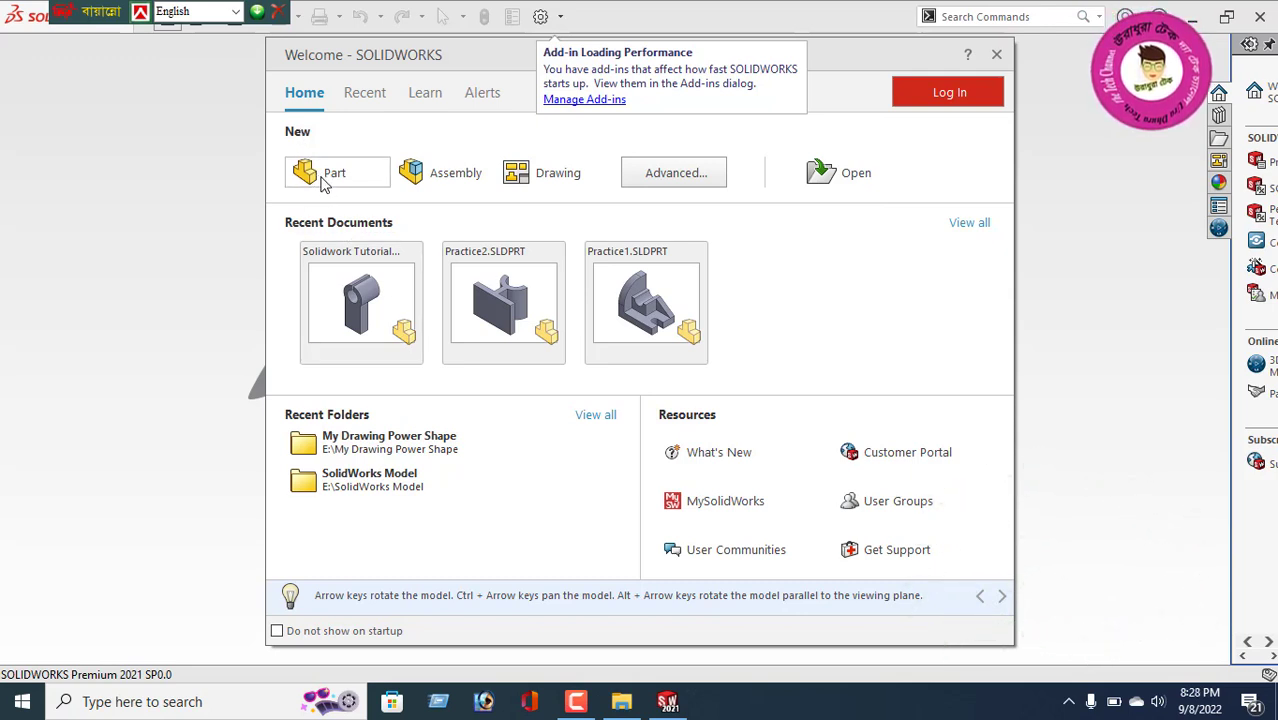
- Create a new part and start a sketch on the Top Plane
click(325, 175)
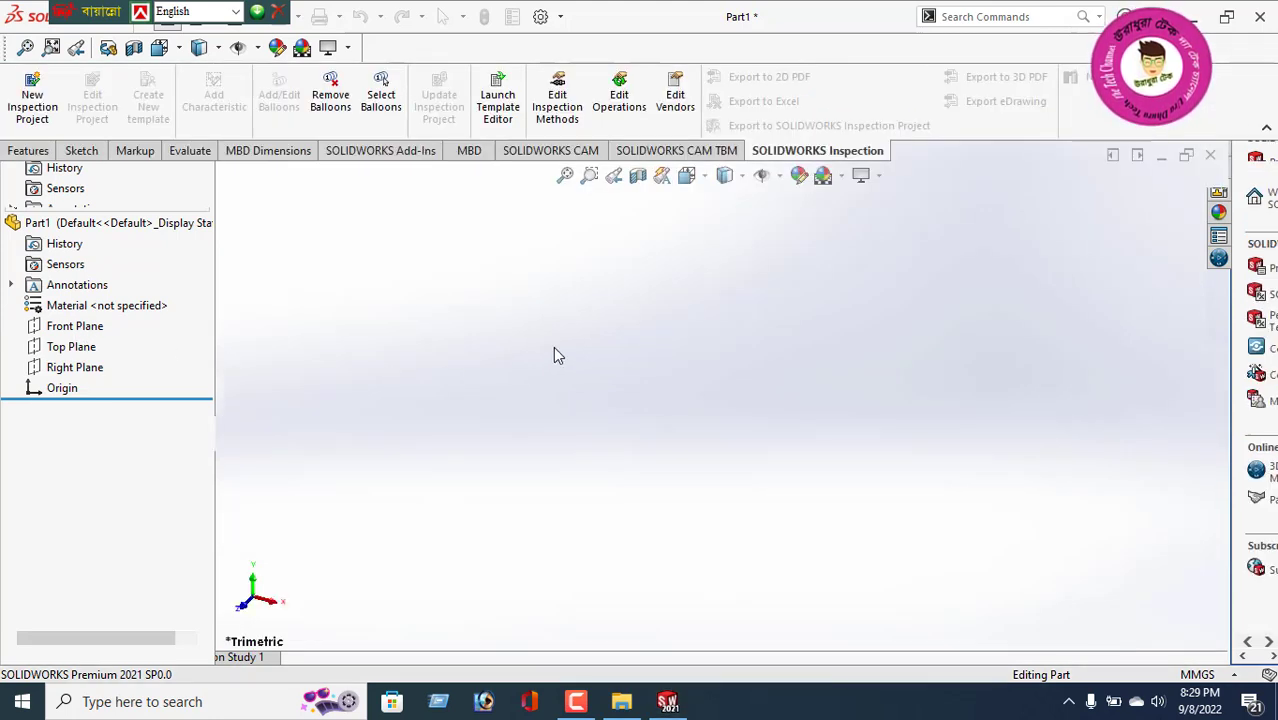
drag(95, 11, 974, 10)
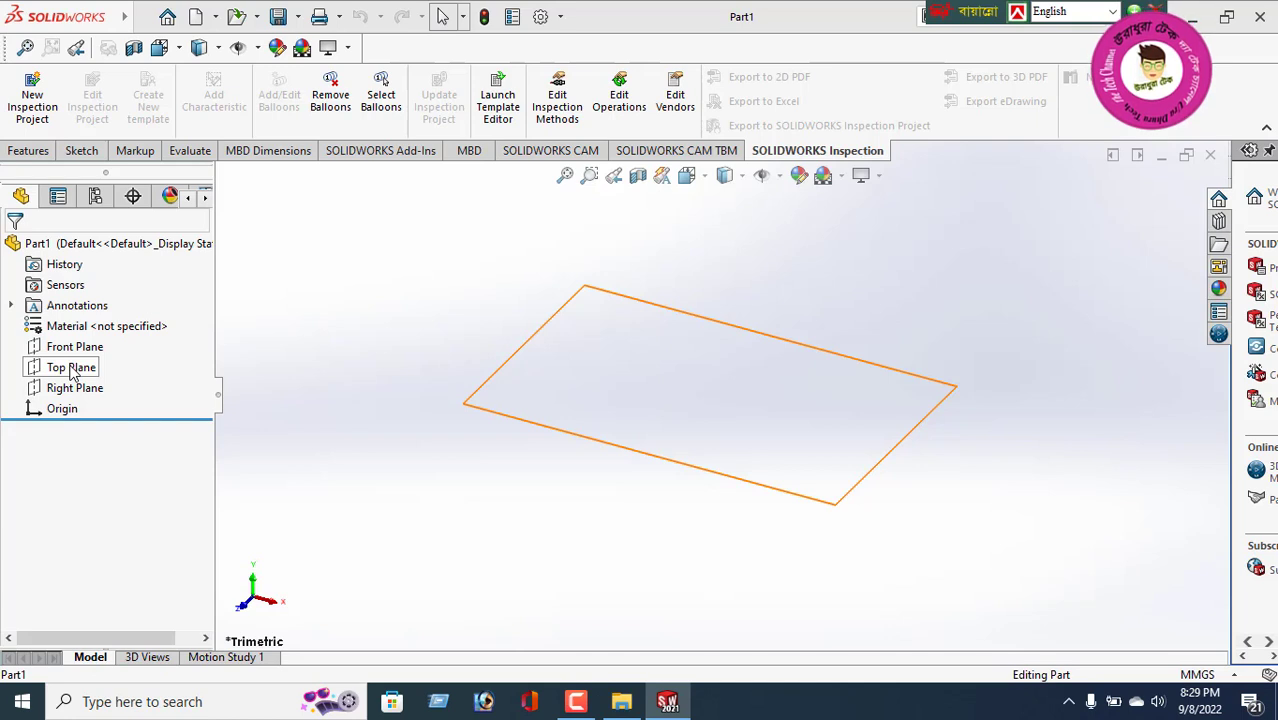
click(71, 368)
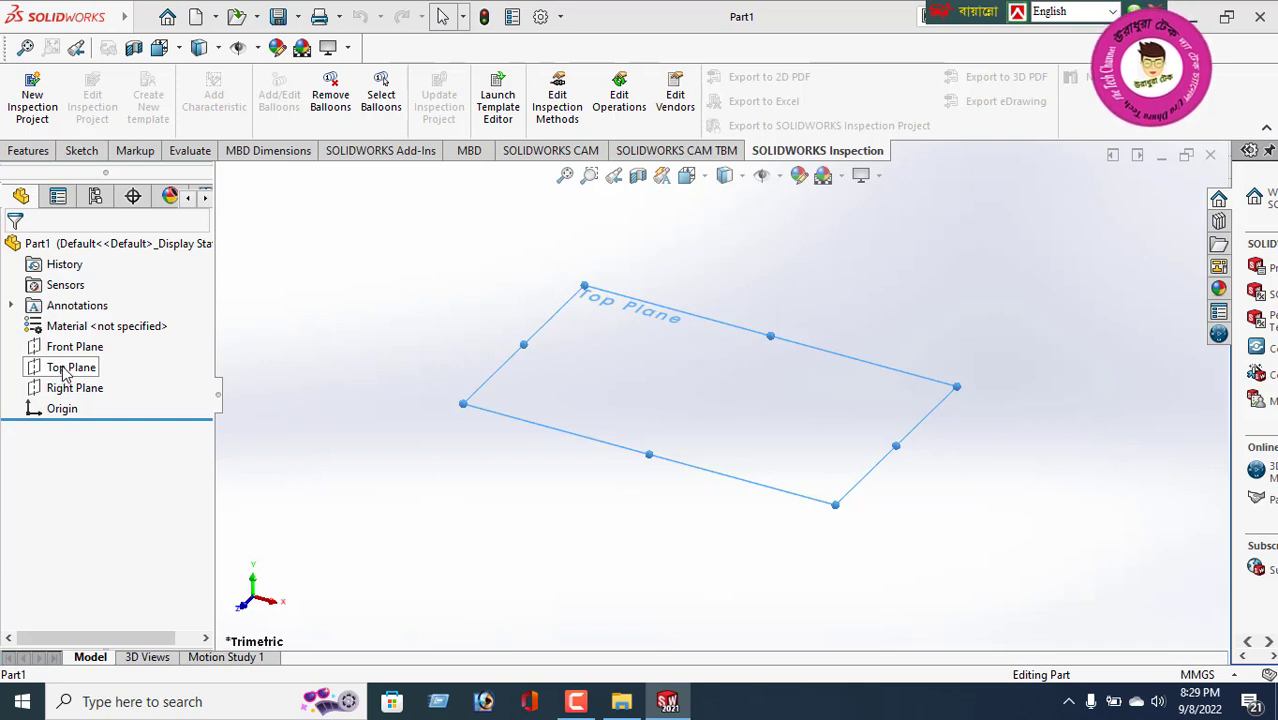
click(71, 374)
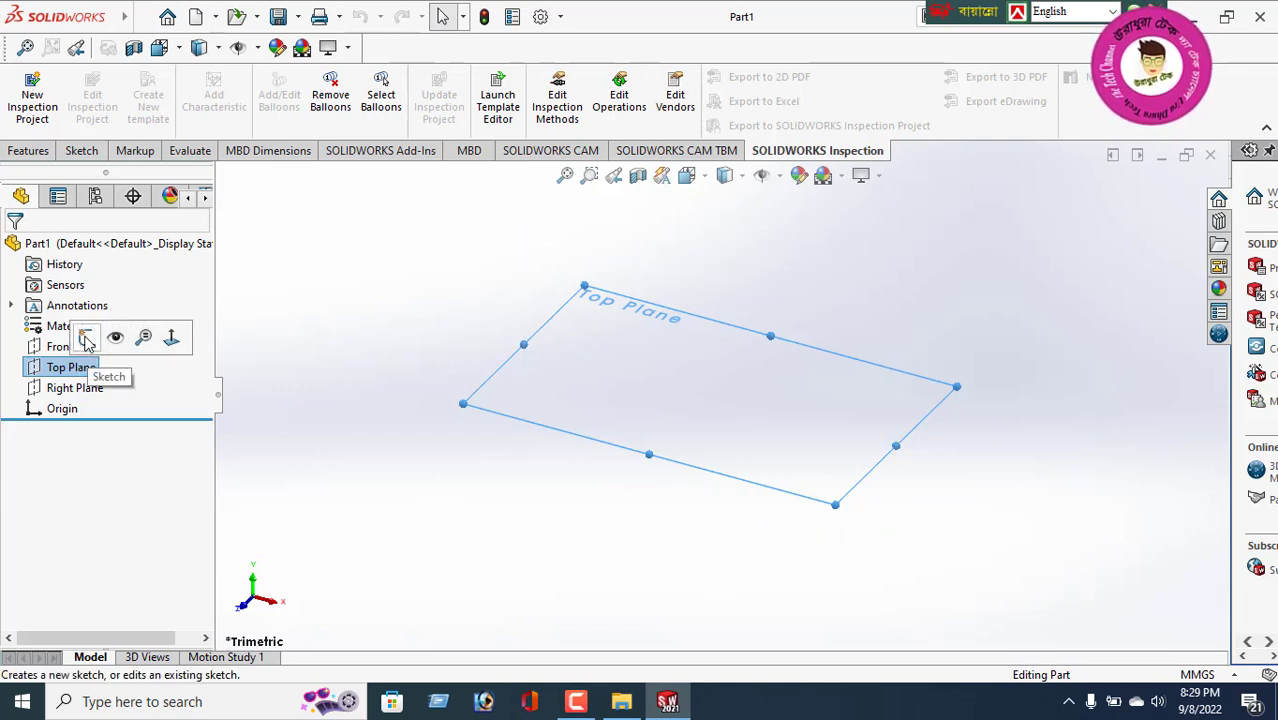
click(88, 340)
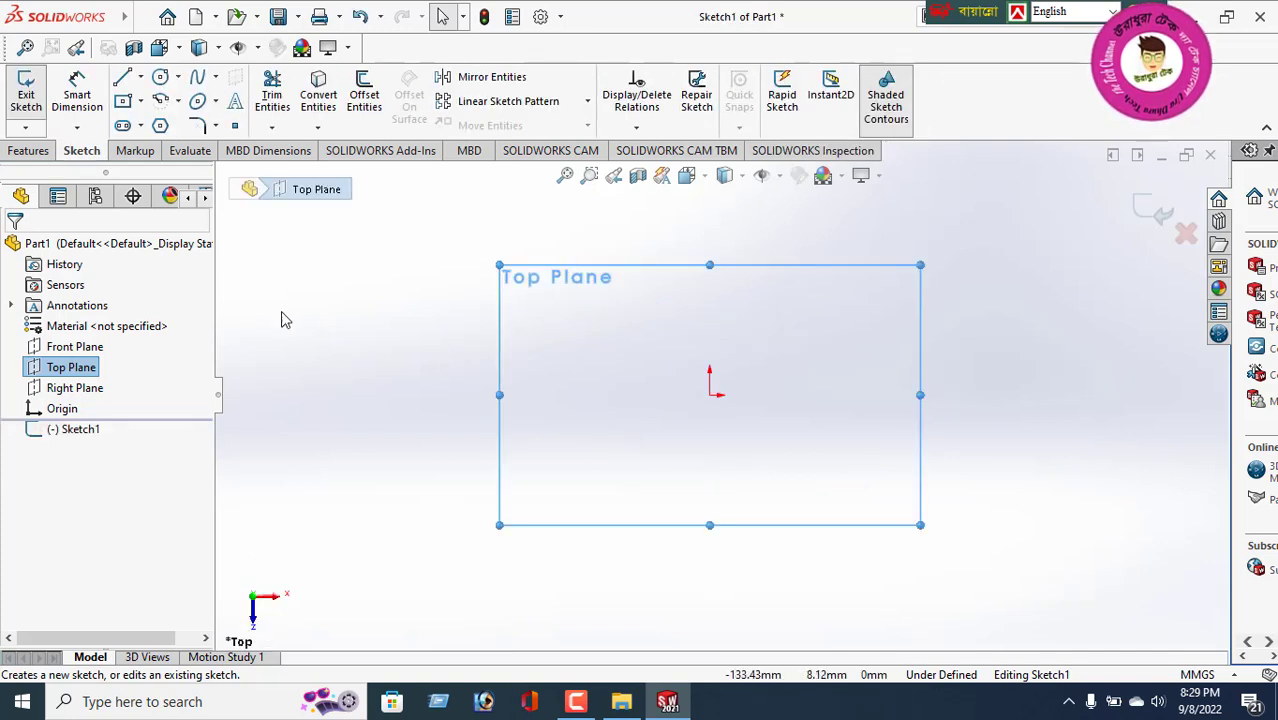
- Sketch a center rectangle about 87 mm wide and 38 mm high, centred on the origin
click(142, 102)
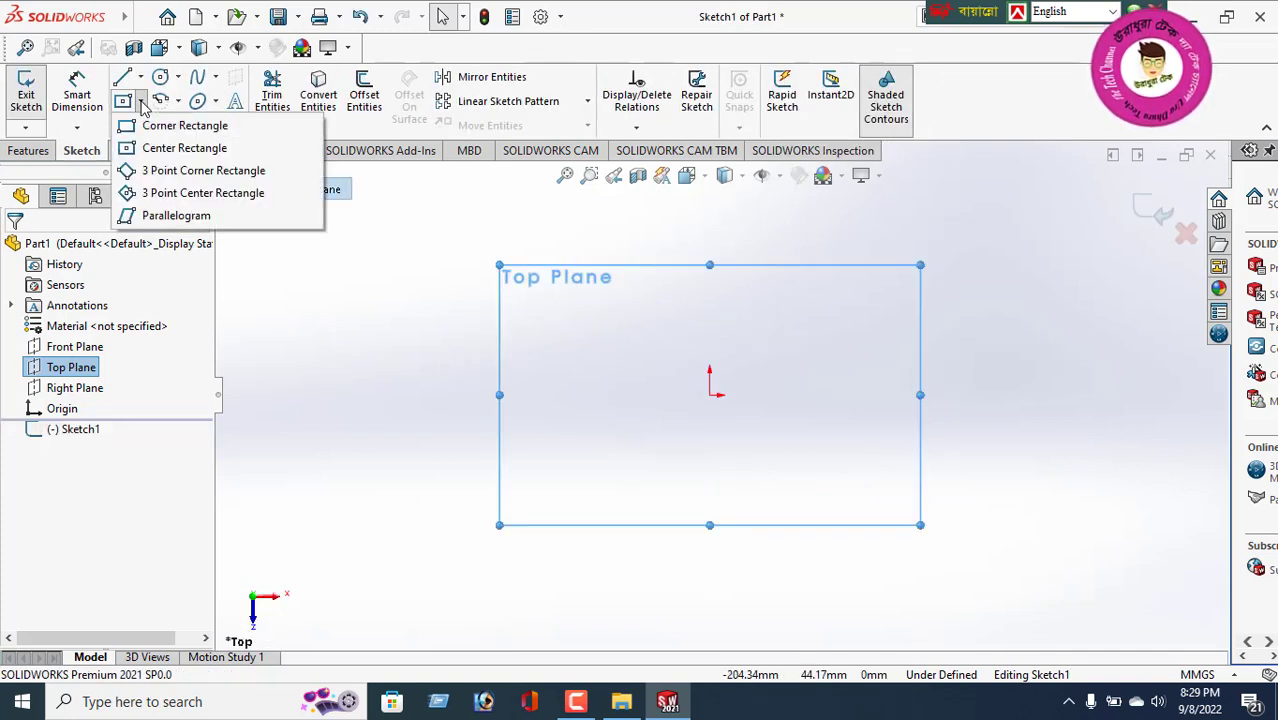
click(160, 149)
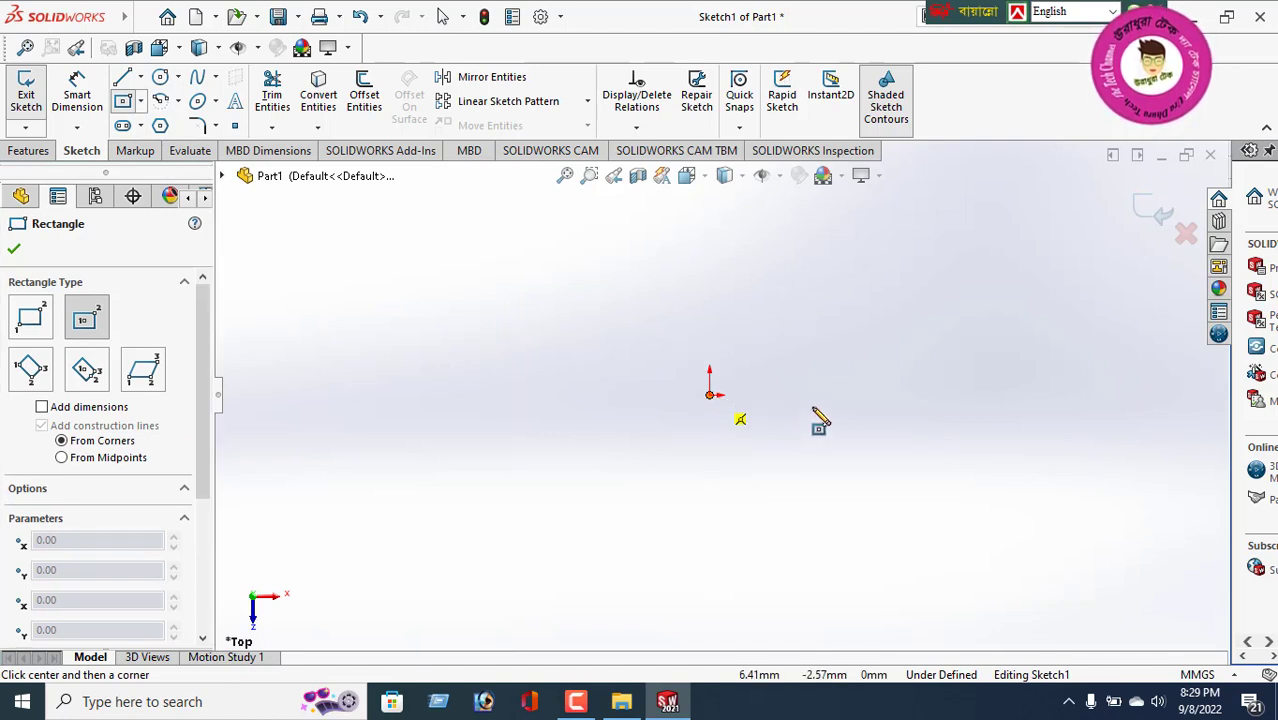
click(709, 394)
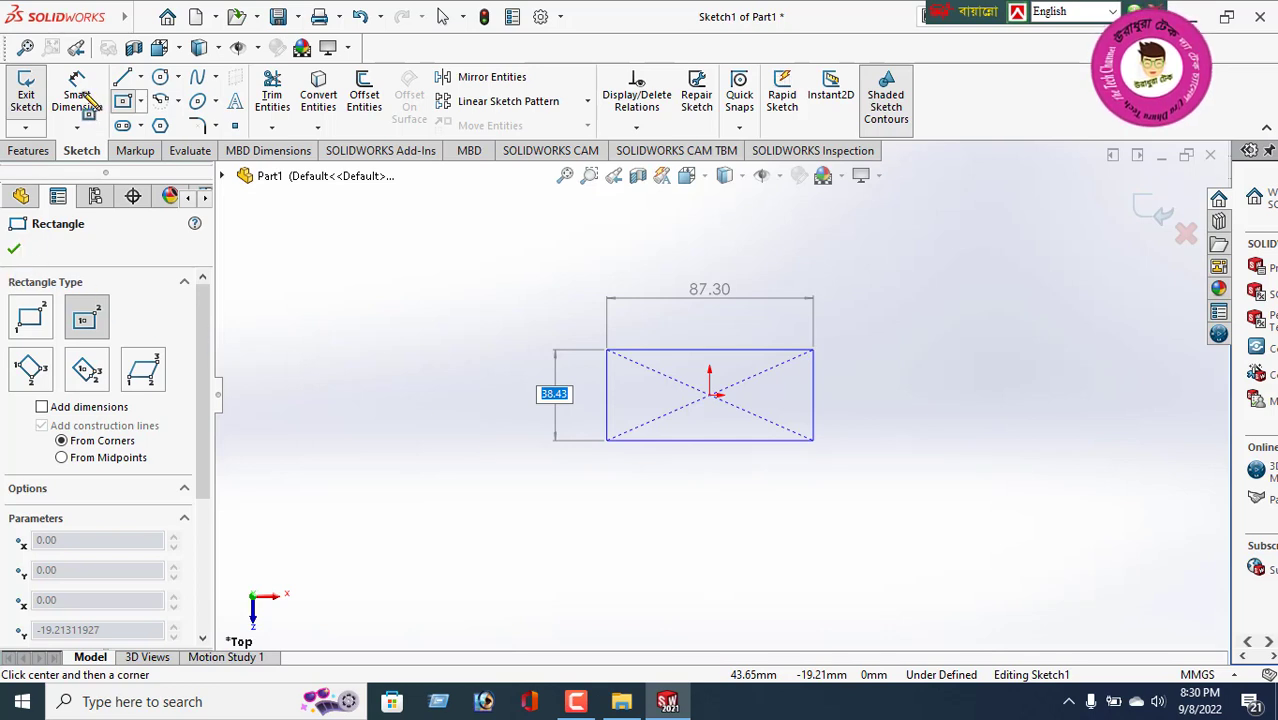
click(408, 368)
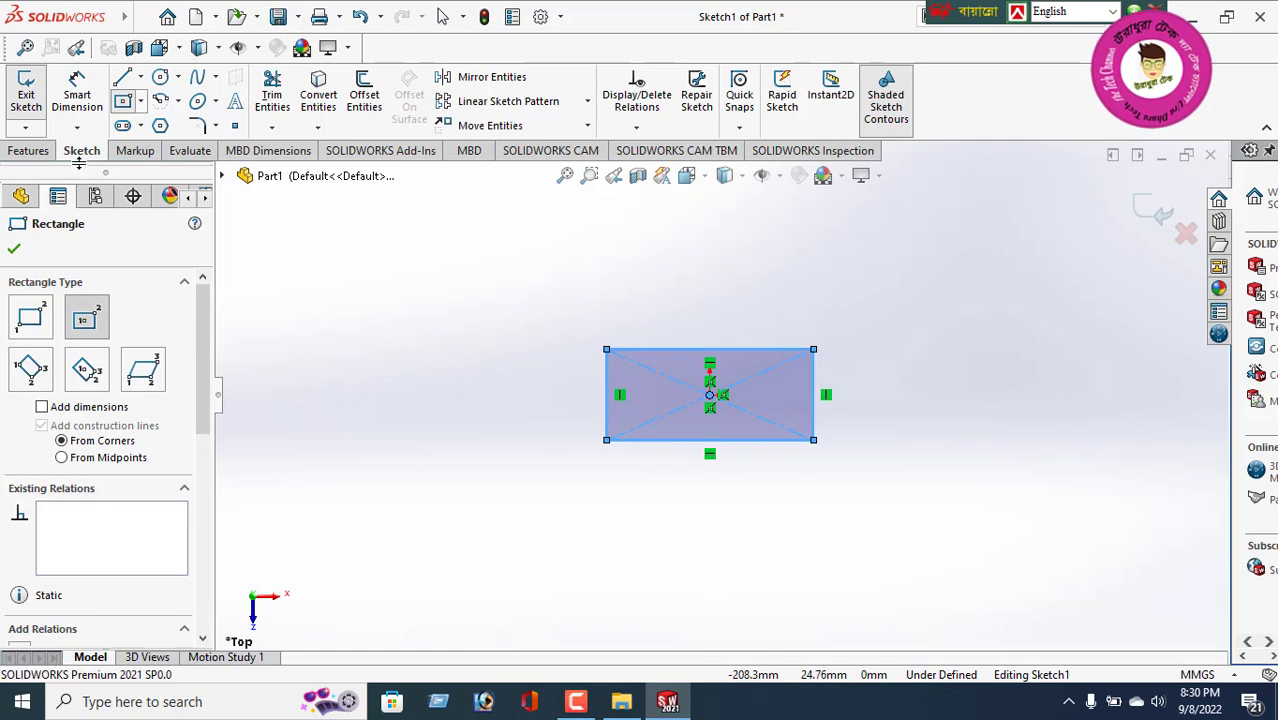
- Dimension the rectangle's upper horizontal edge and set its width to 33 mm
click(80, 100)
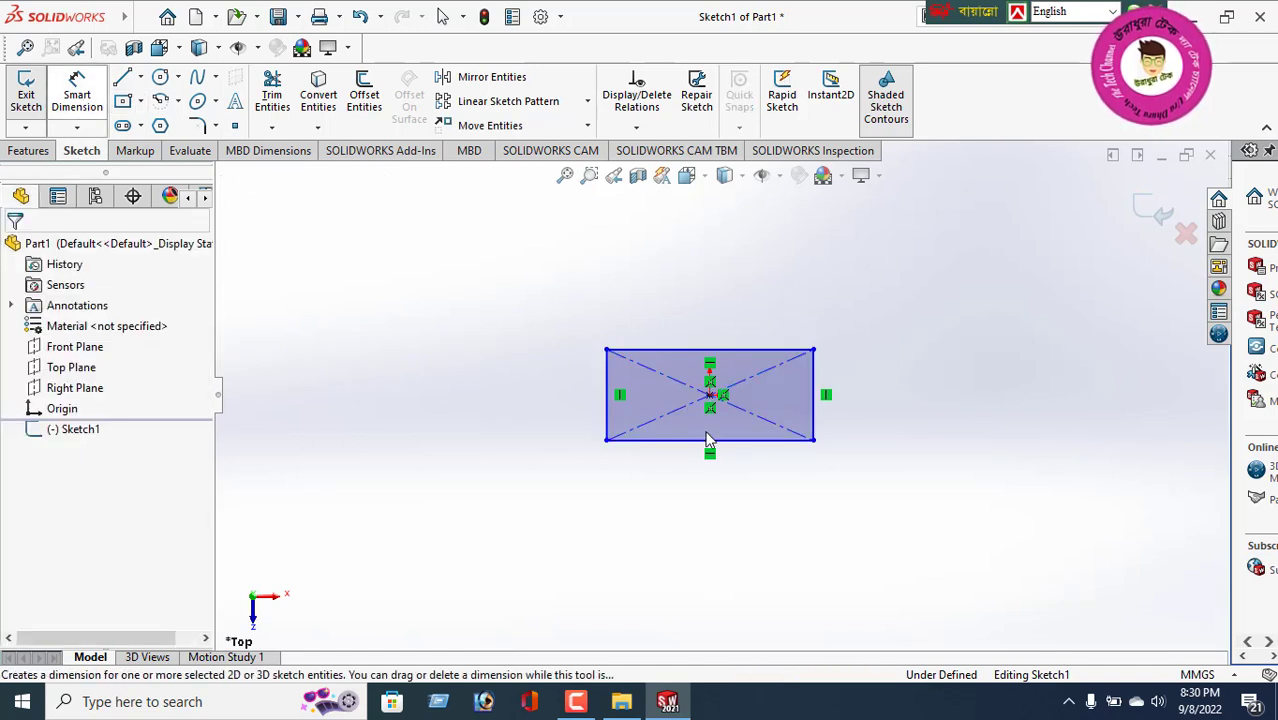
click(727, 350)
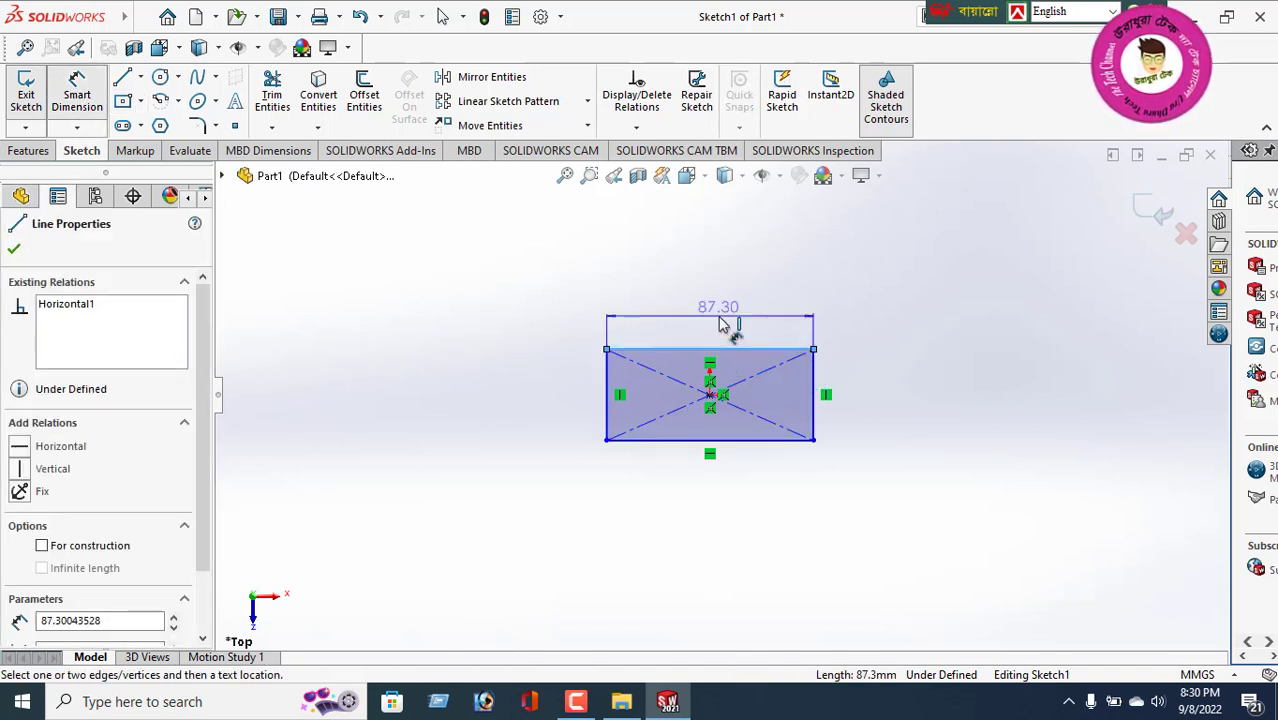
click(720, 323)
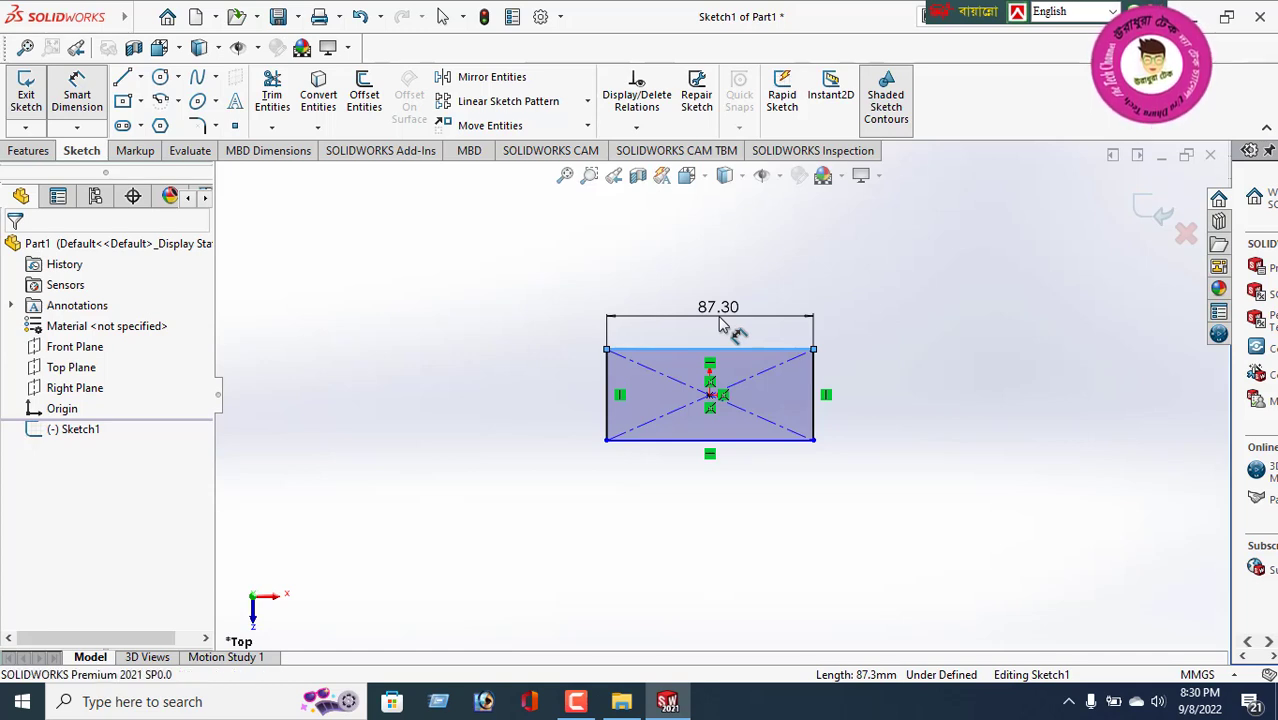
double_click(720, 323)
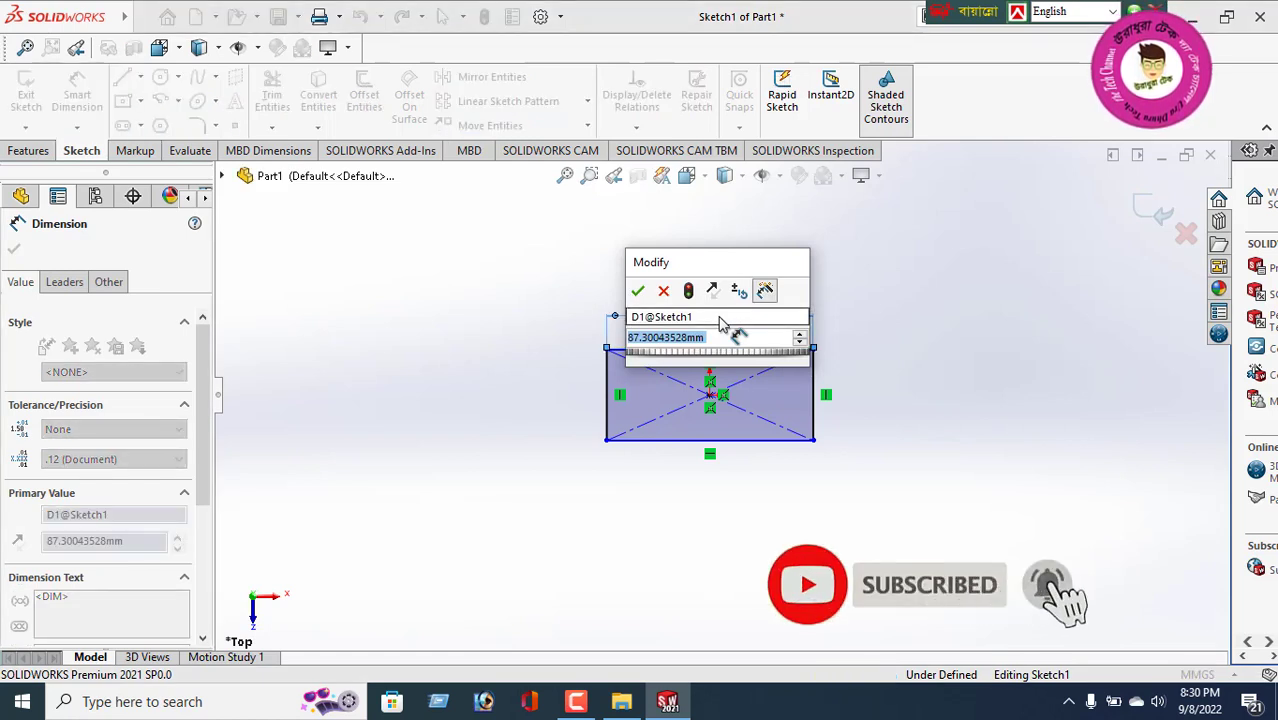
text(33)
key(Return)
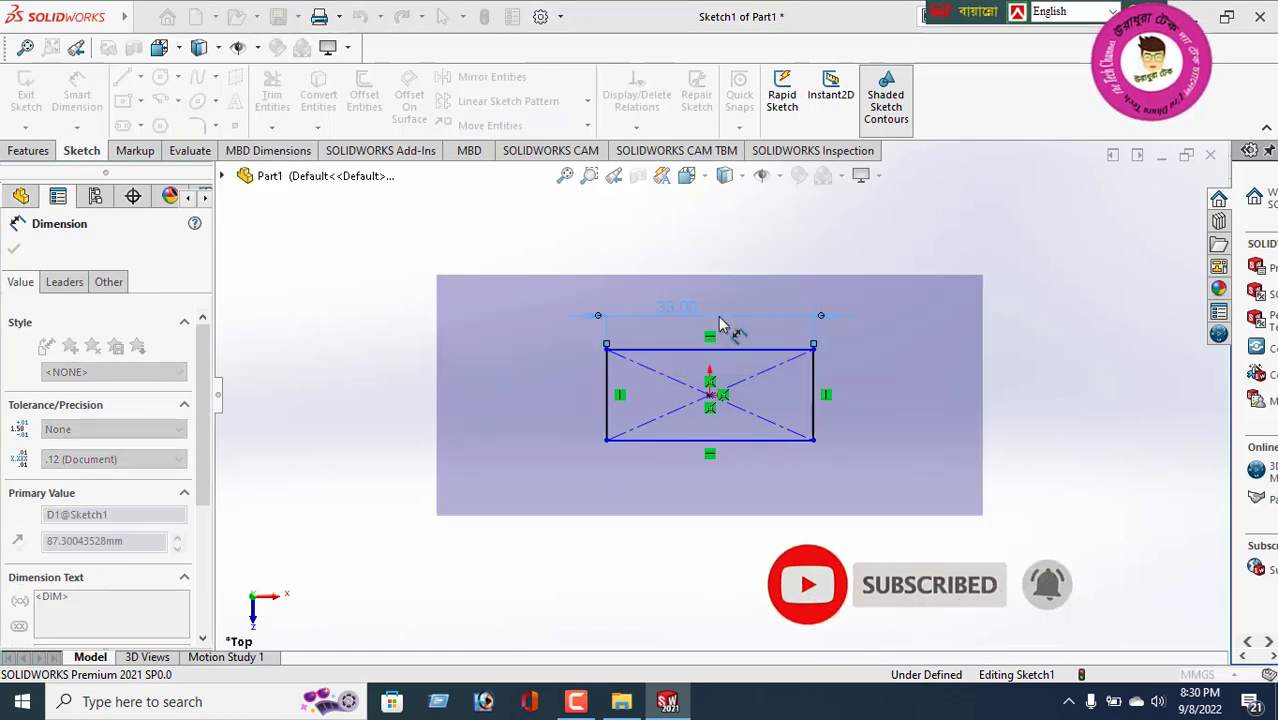
- Dimension the rectangle's right vertical edge and set its height to 30 mm
click(815, 402)
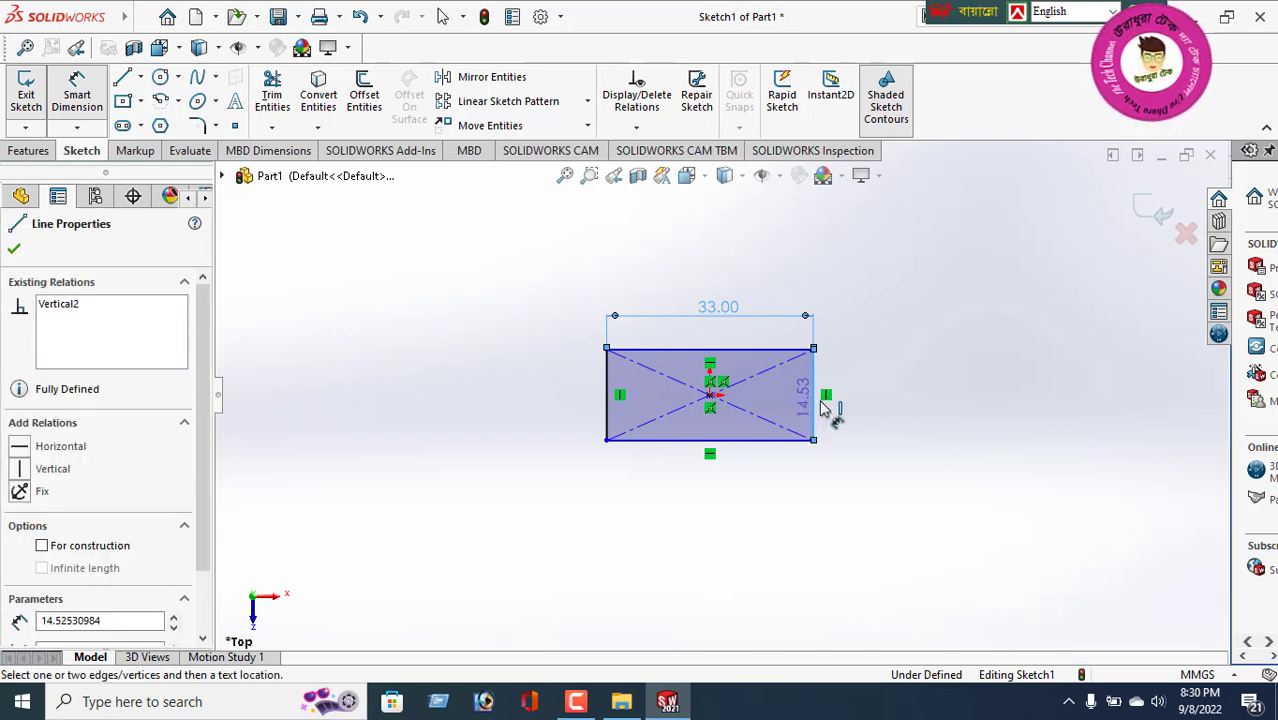
click(878, 416)
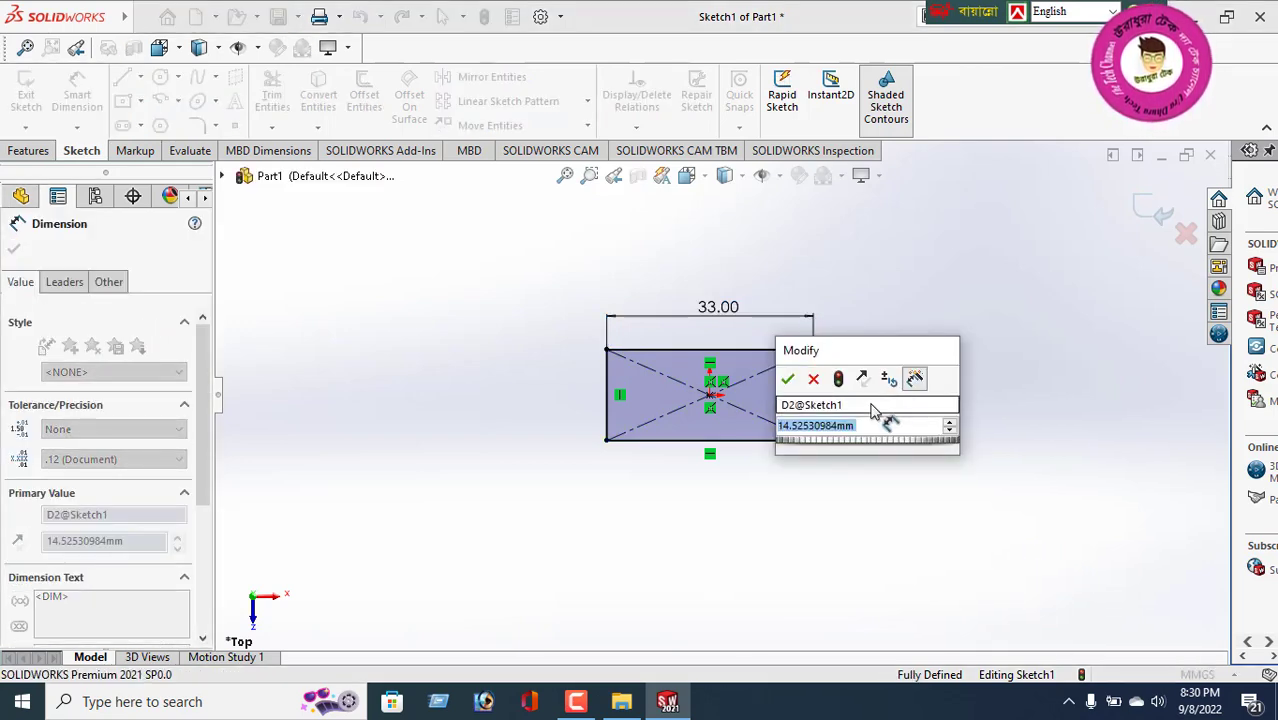
text(30)
key(Return)
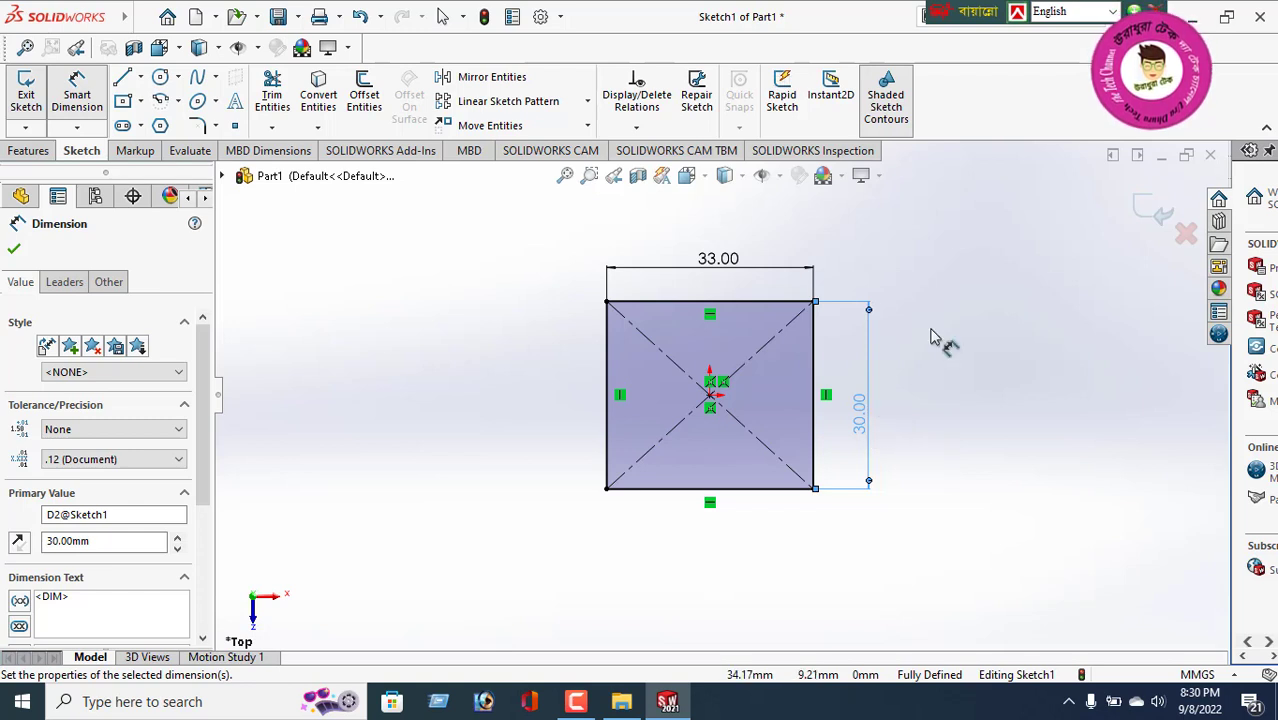
click(13, 253)
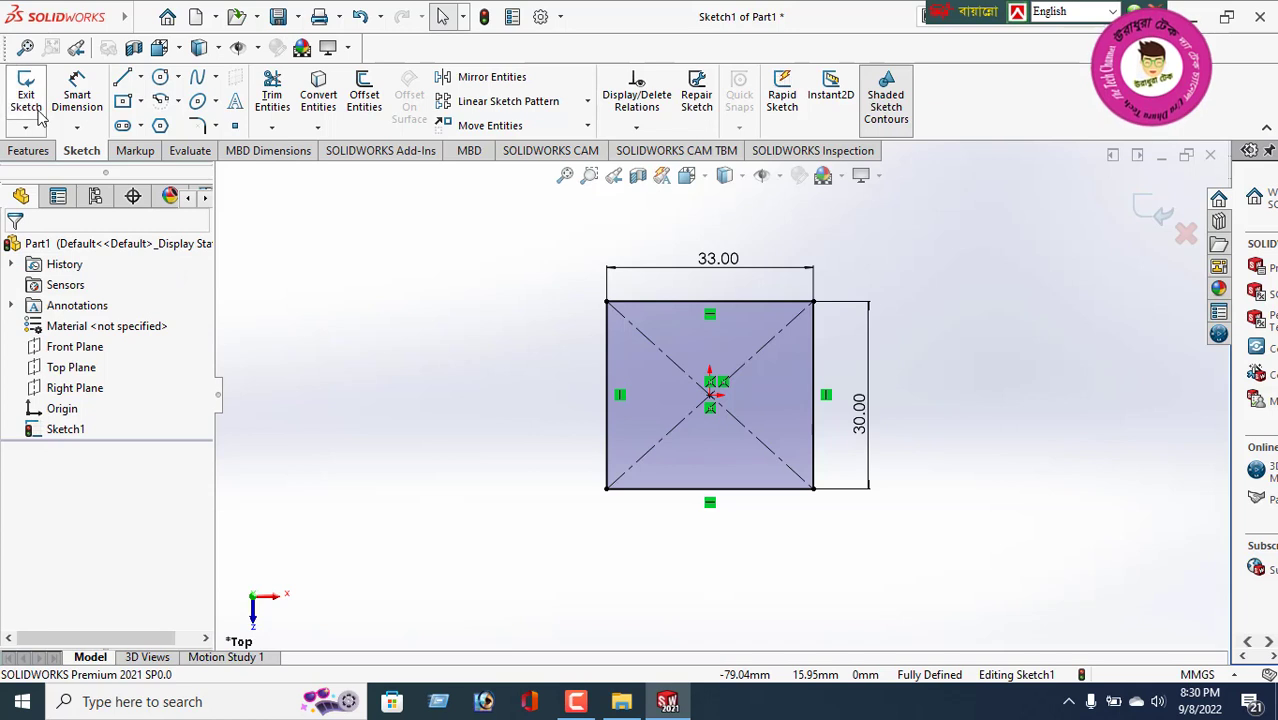
- Extrude the rectangle as a blind boss with a depth of 13 mm
click(40, 154)
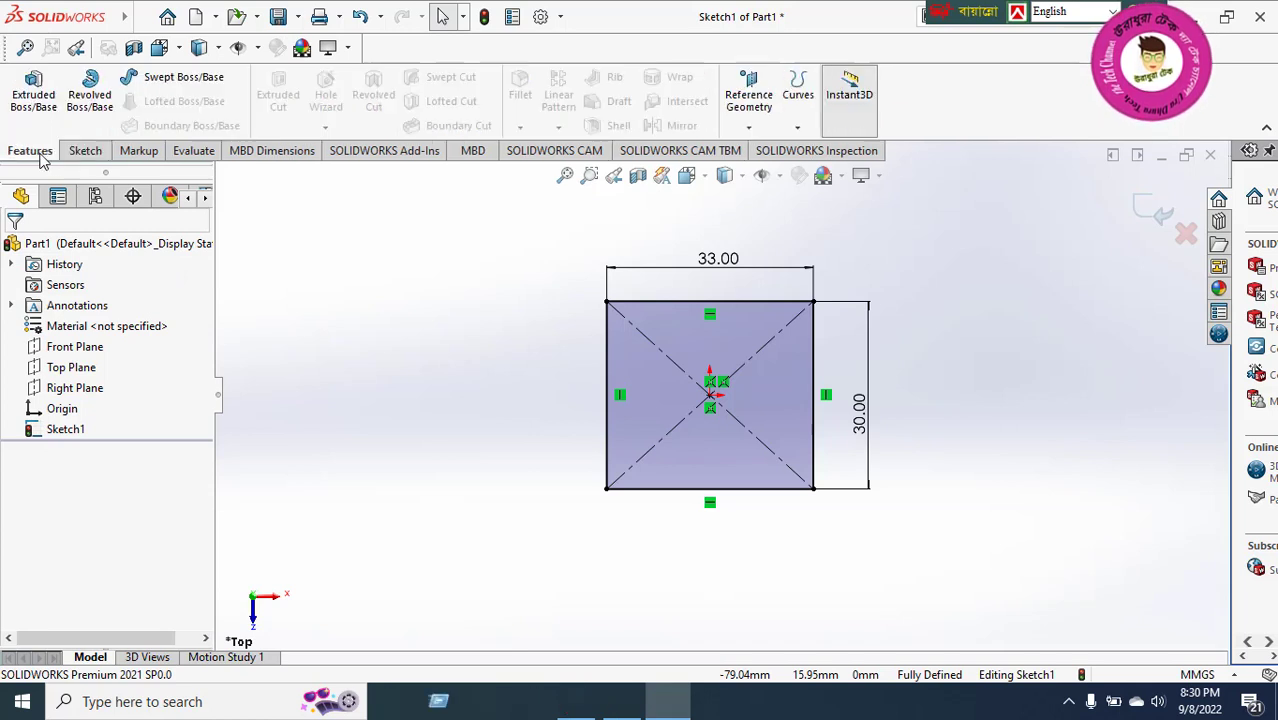
click(33, 100)
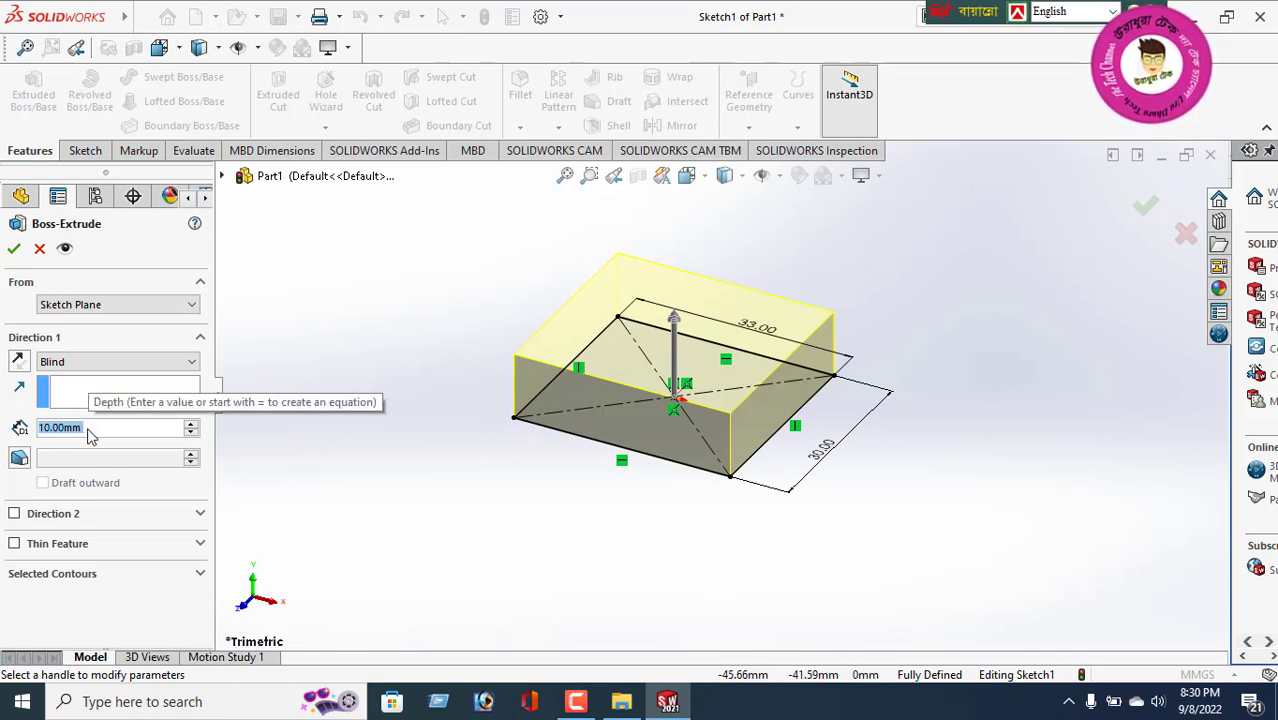
text(1)
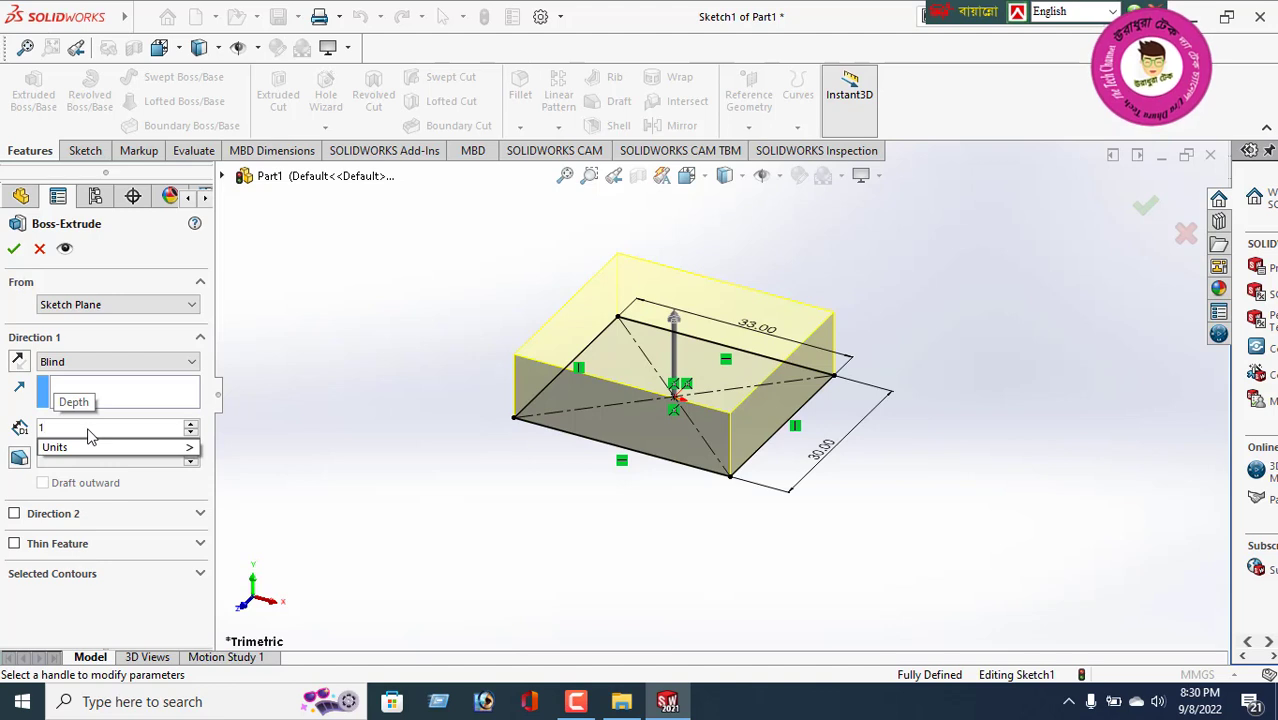
text(3)
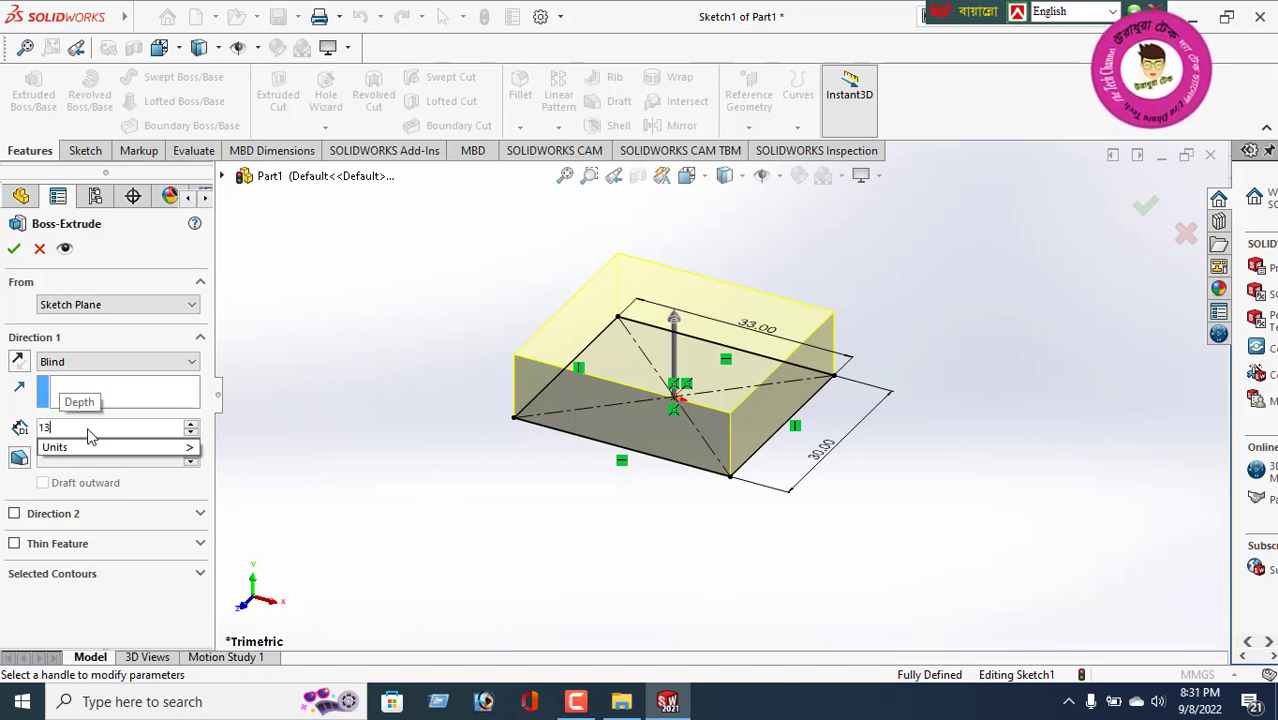
key(Return)
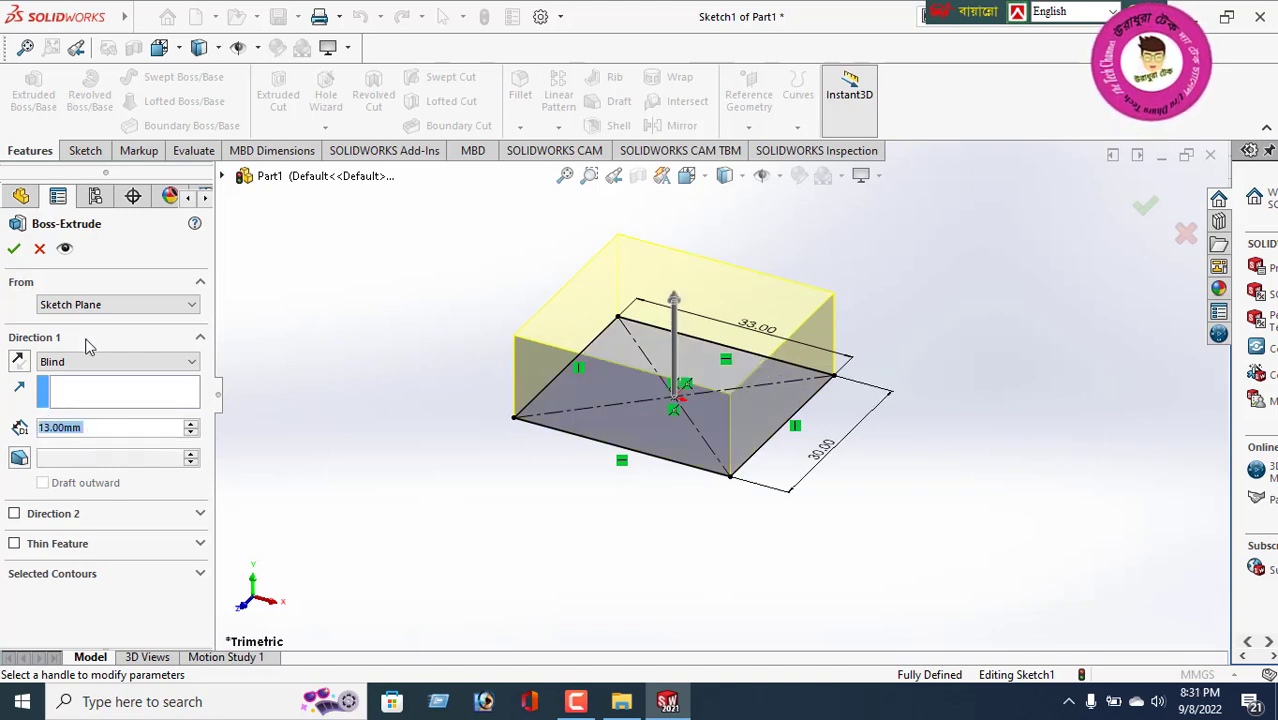
click(14, 249)
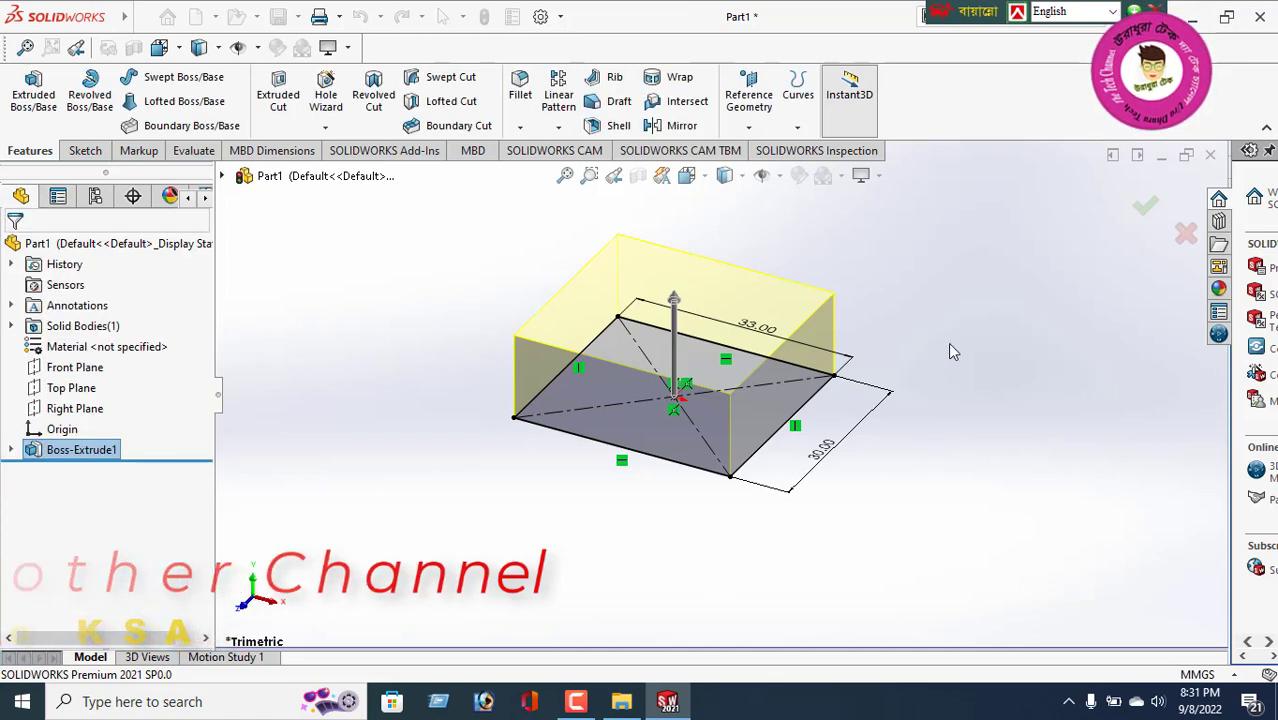
middle_drag(828, 390, 927, 474)
middle_drag(724, 420, 876, 453)
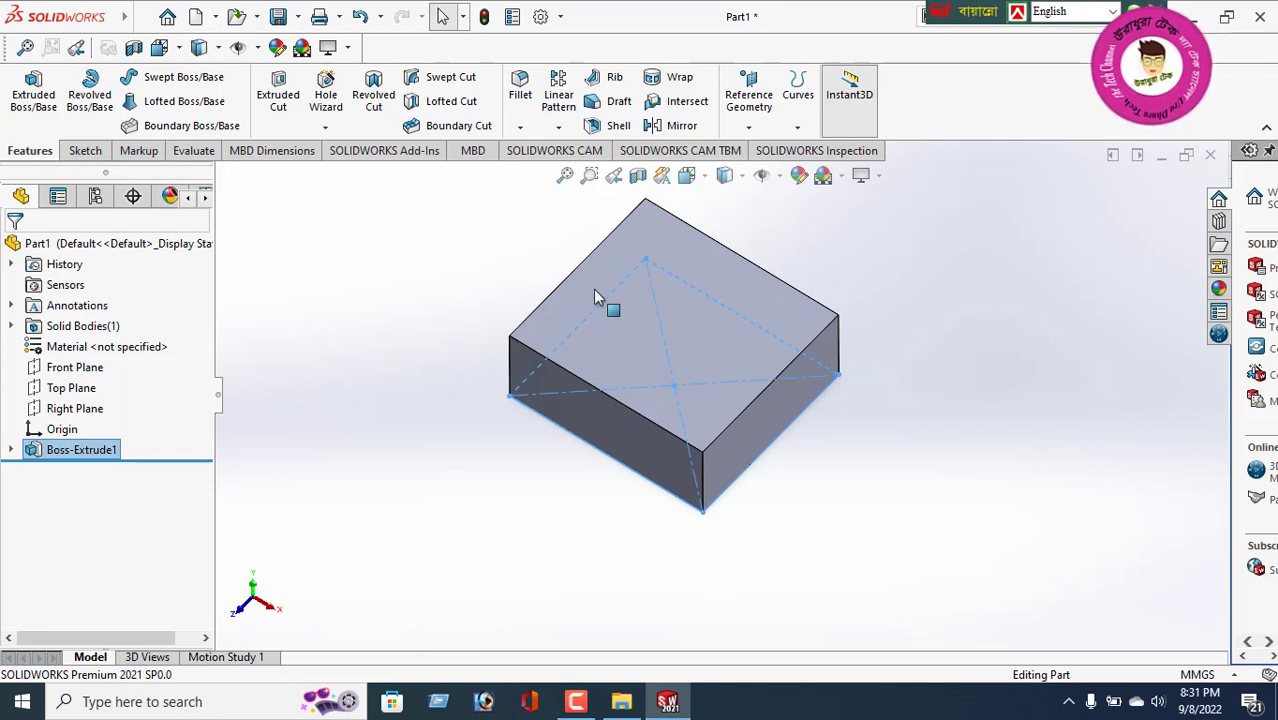
click(80, 152)
click(142, 104)
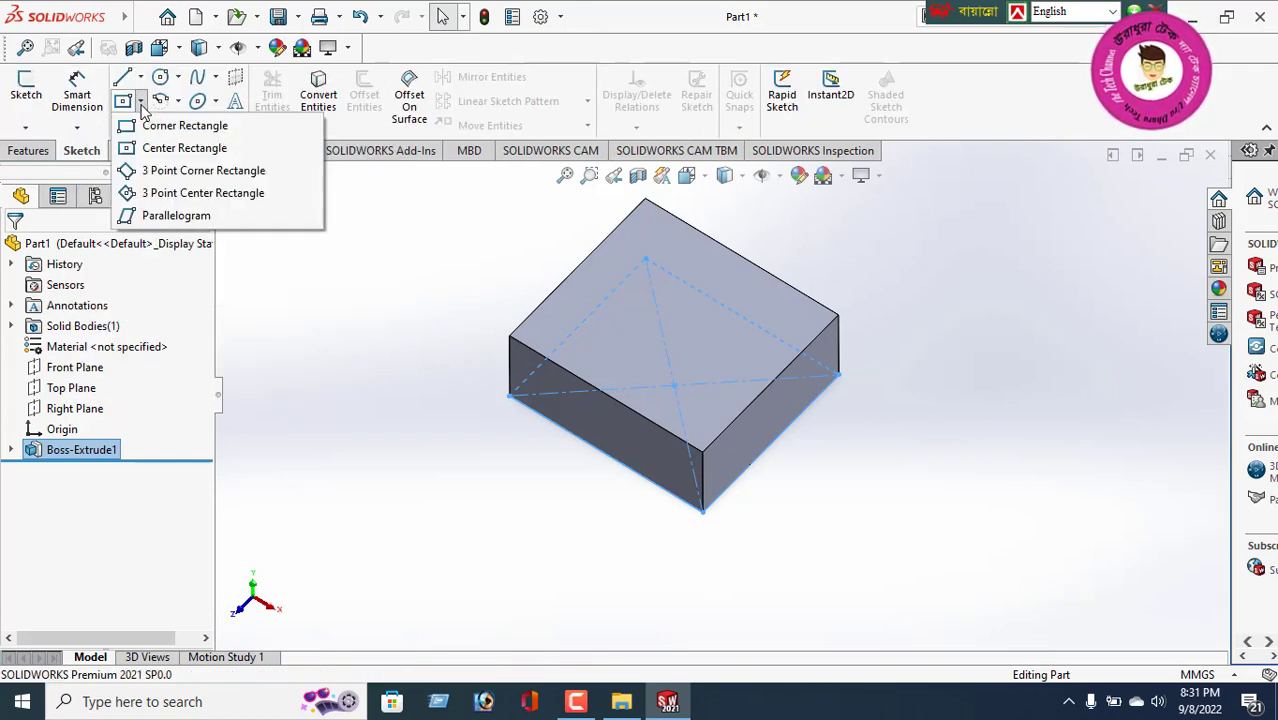
click(150, 125)
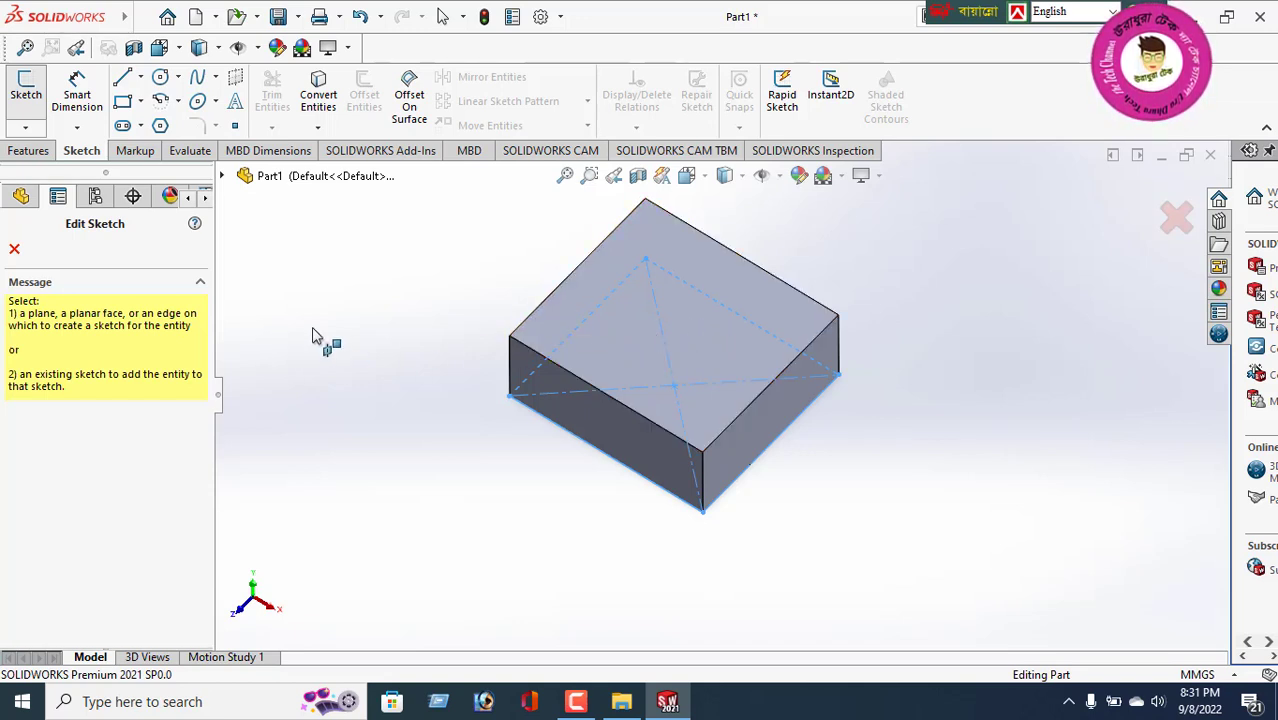
click(14, 248)
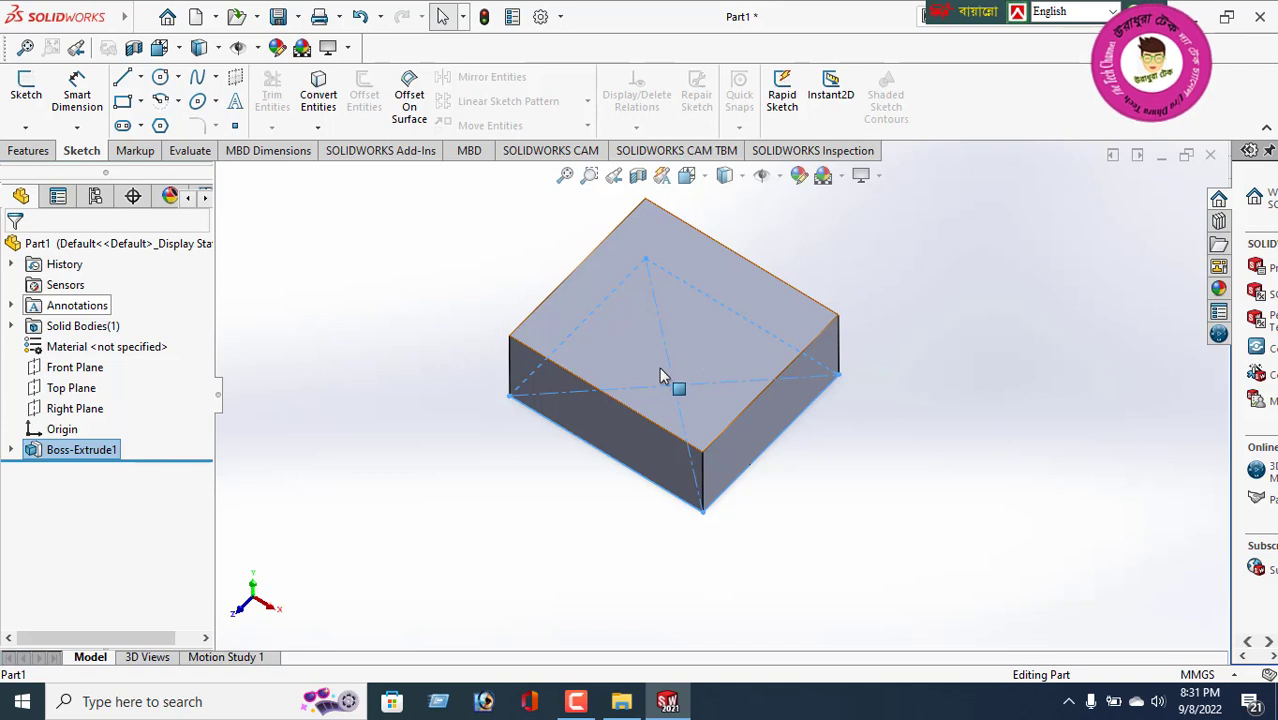
- On the block's top face, viewed normal to it, sketch a full-width corner rectangle about 4 mm high below the origin
click(676, 348)
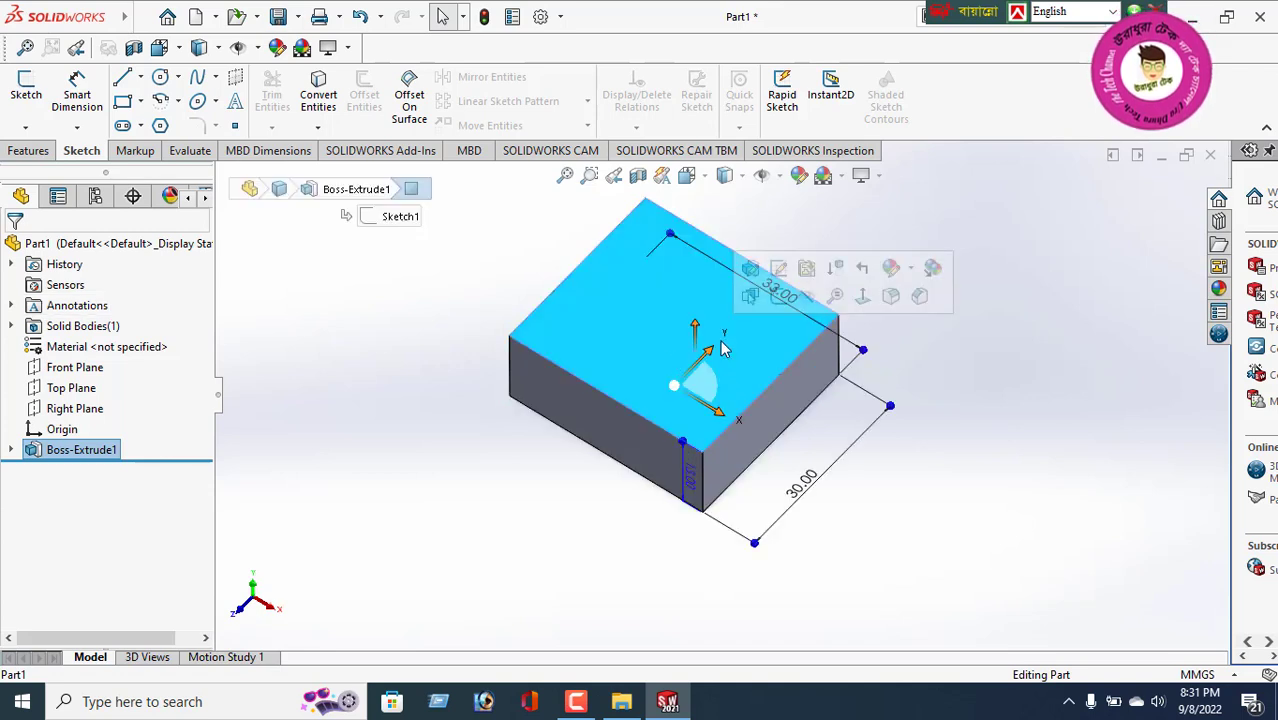
click(862, 296)
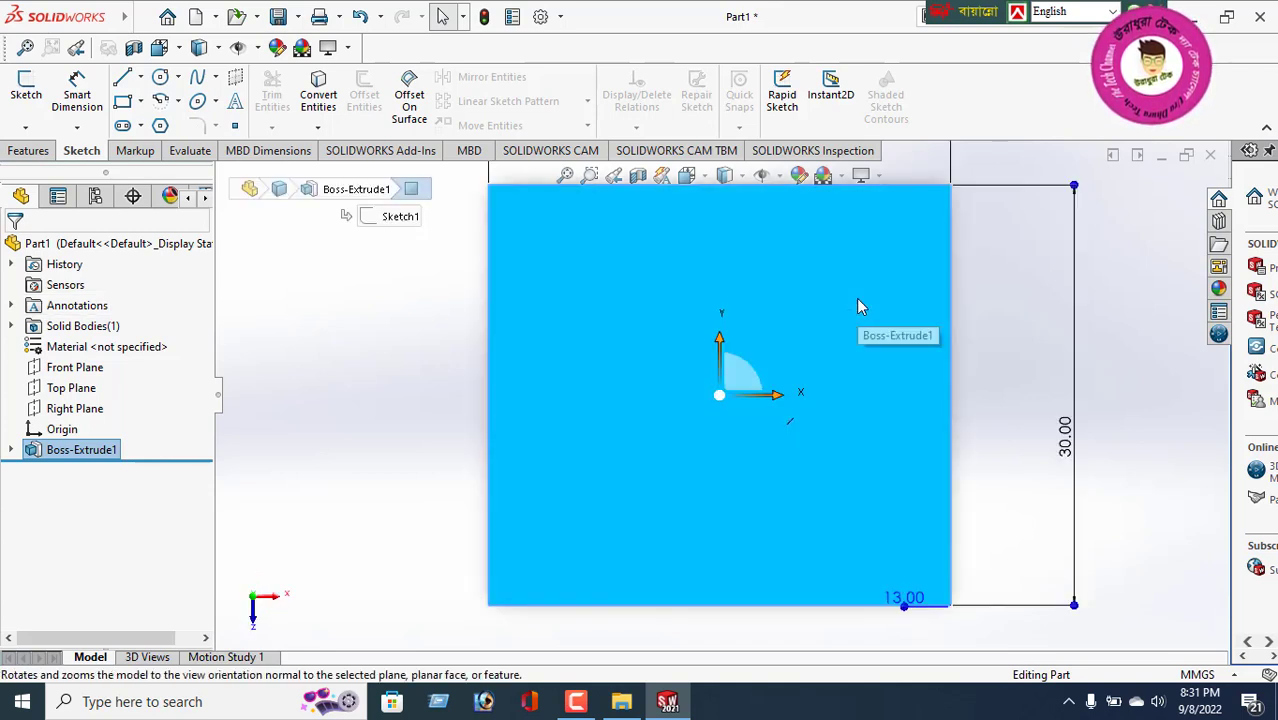
click(122, 102)
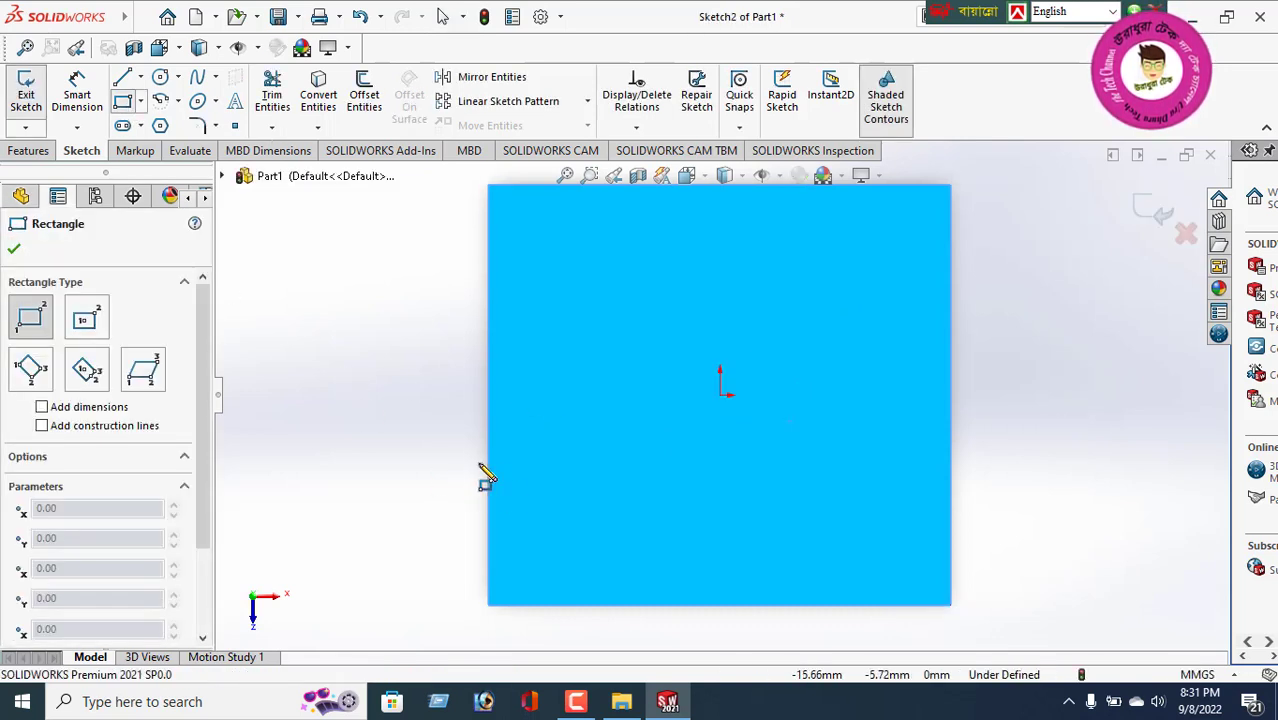
click(488, 449)
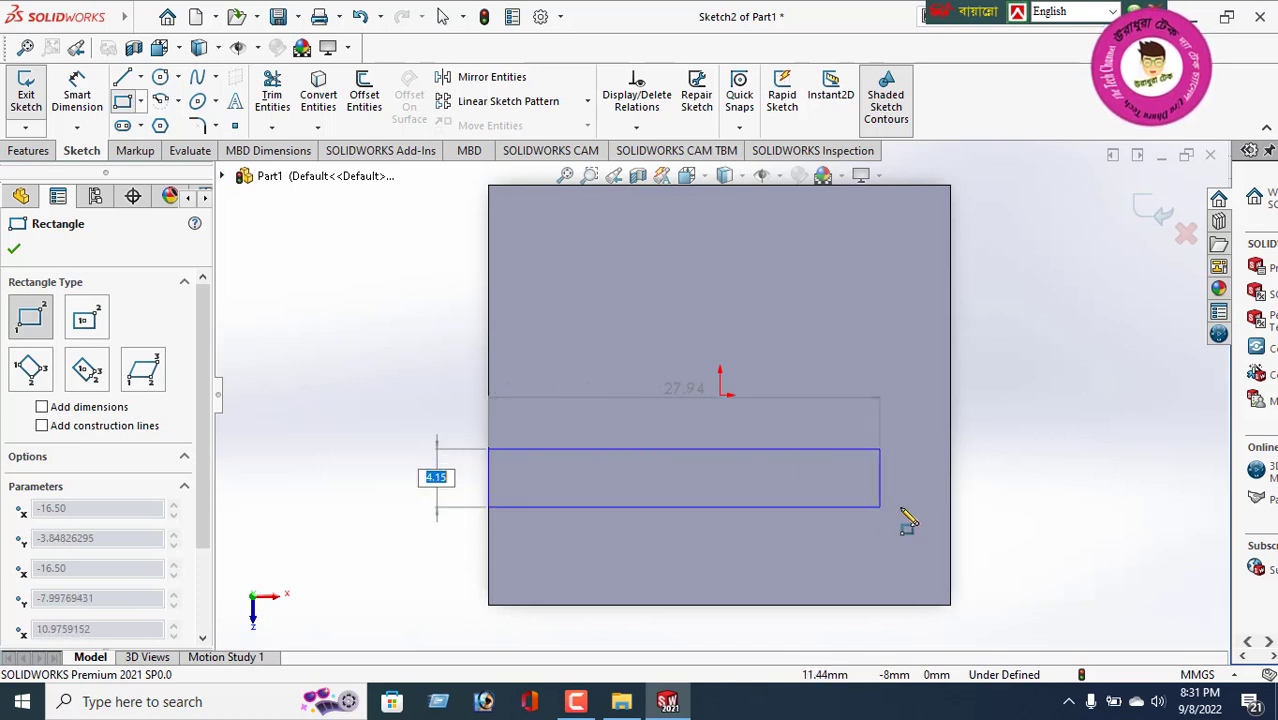
click(951, 510)
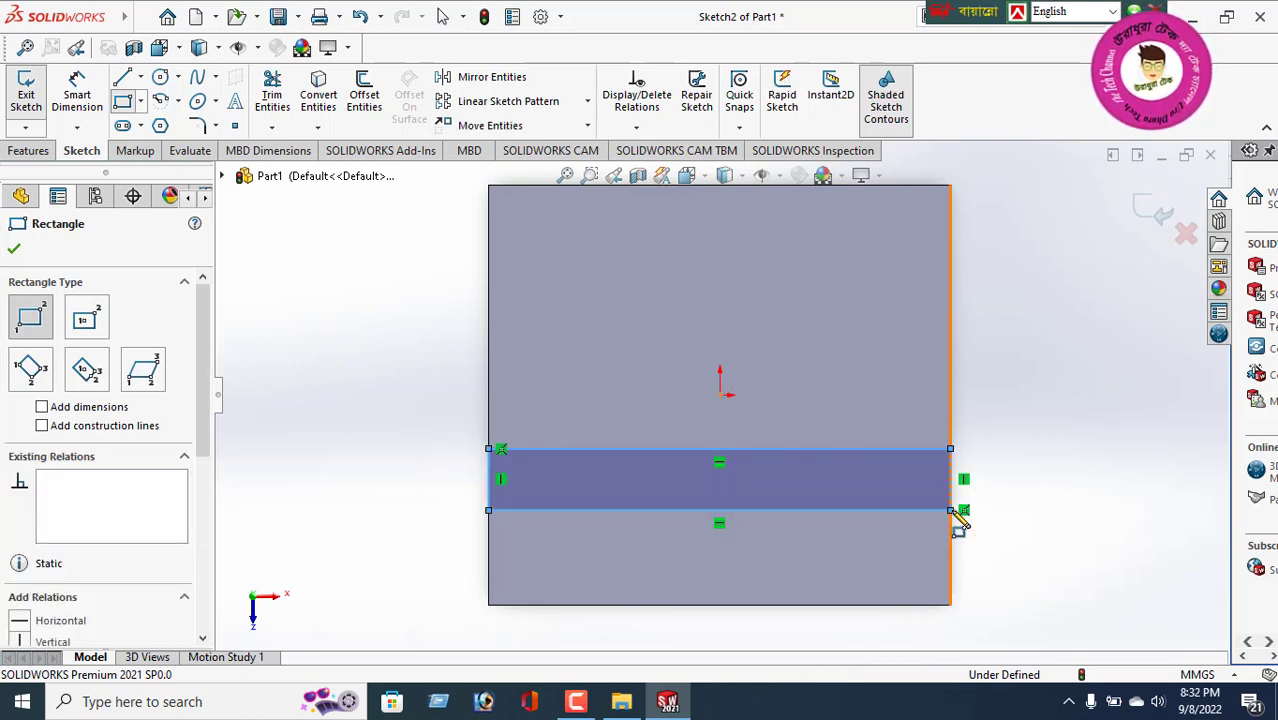
click(15, 253)
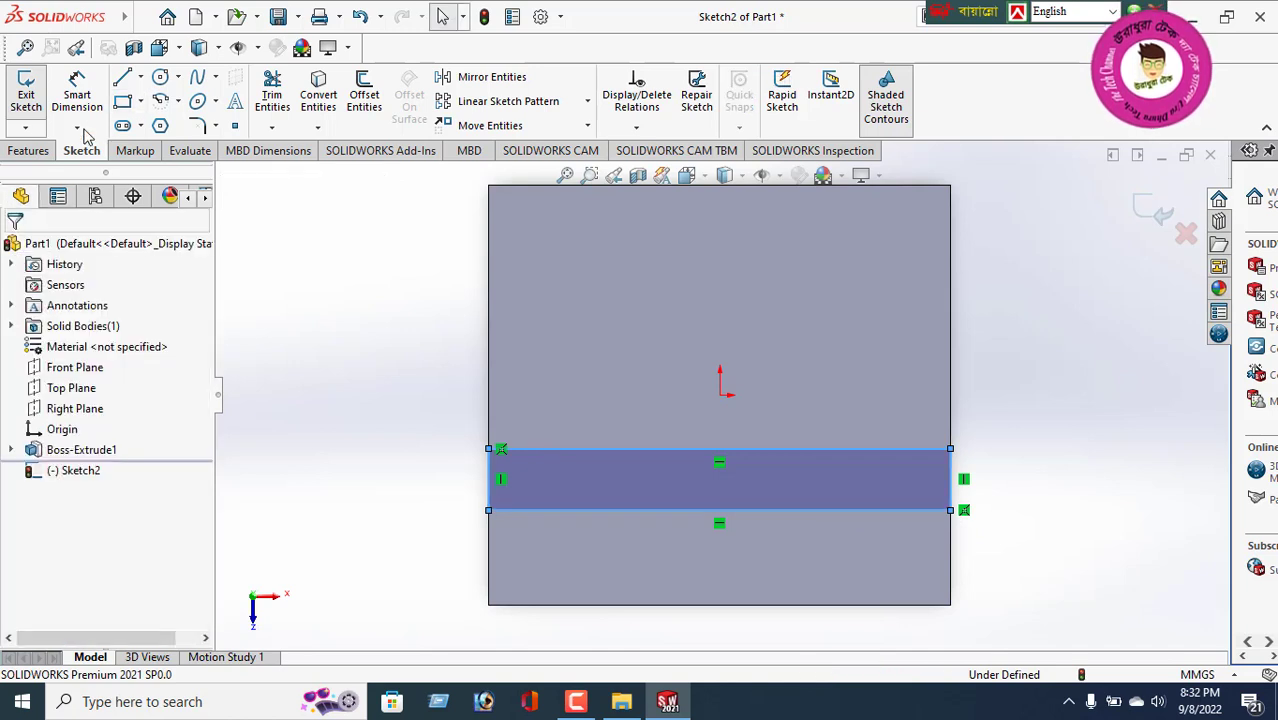
- Dimension the distance between the rectangle's lower edge and the block's lower edge, accepting it as drawn
click(77, 95)
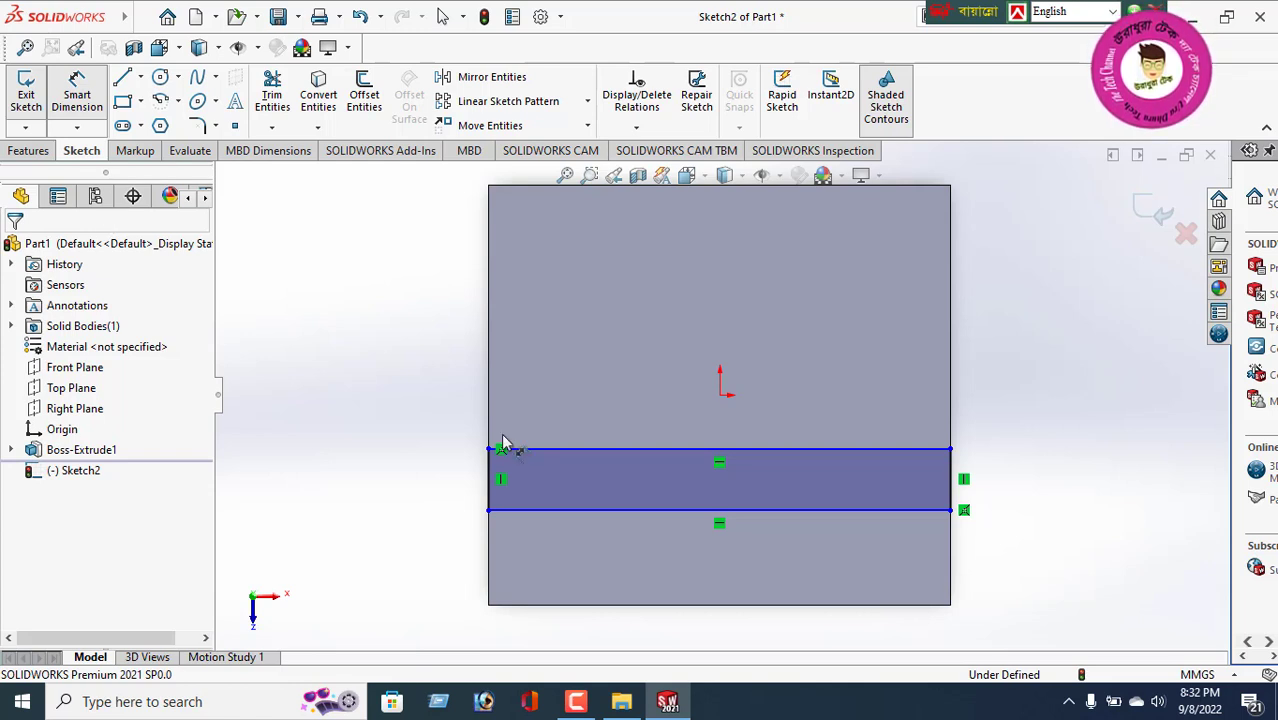
click(565, 512)
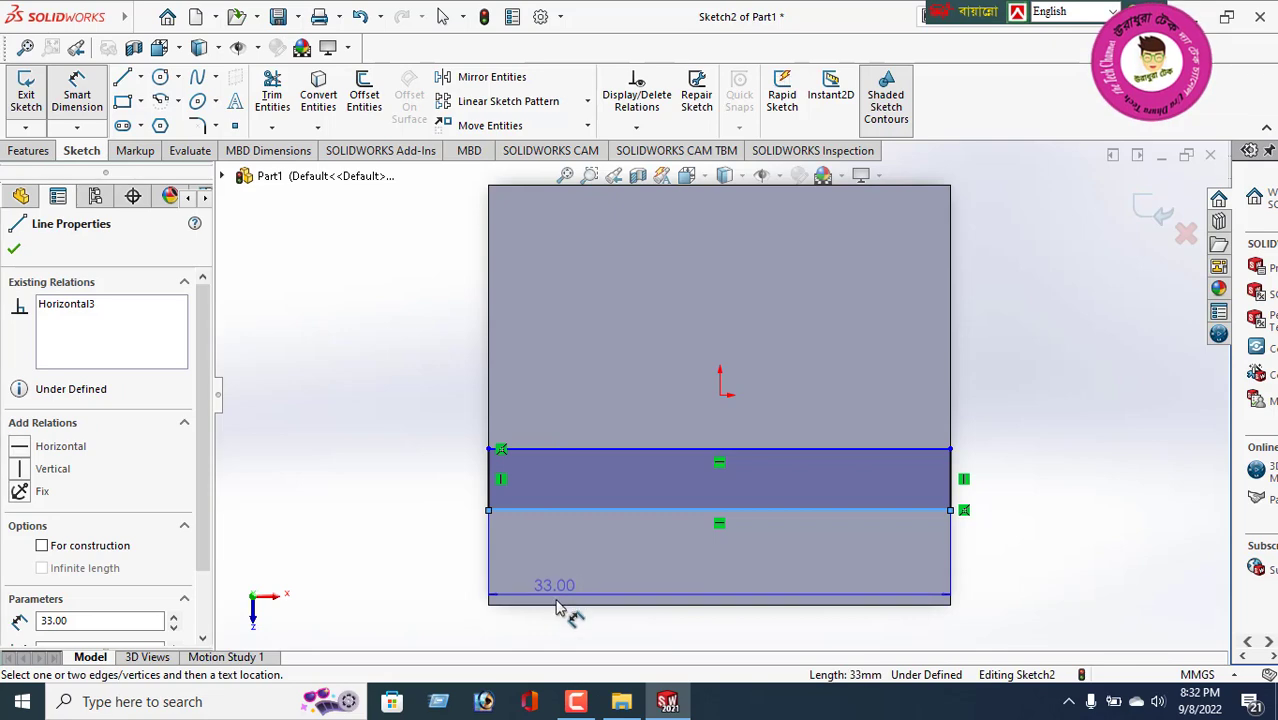
click(562, 602)
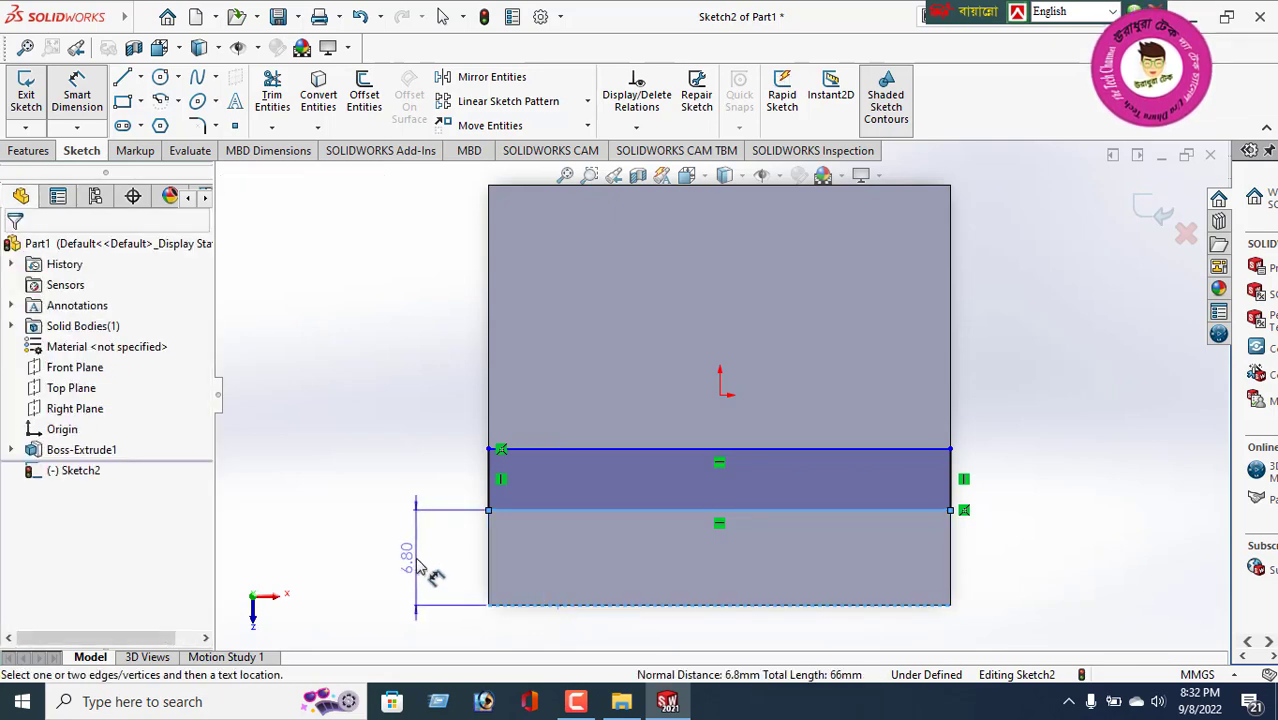
click(422, 564)
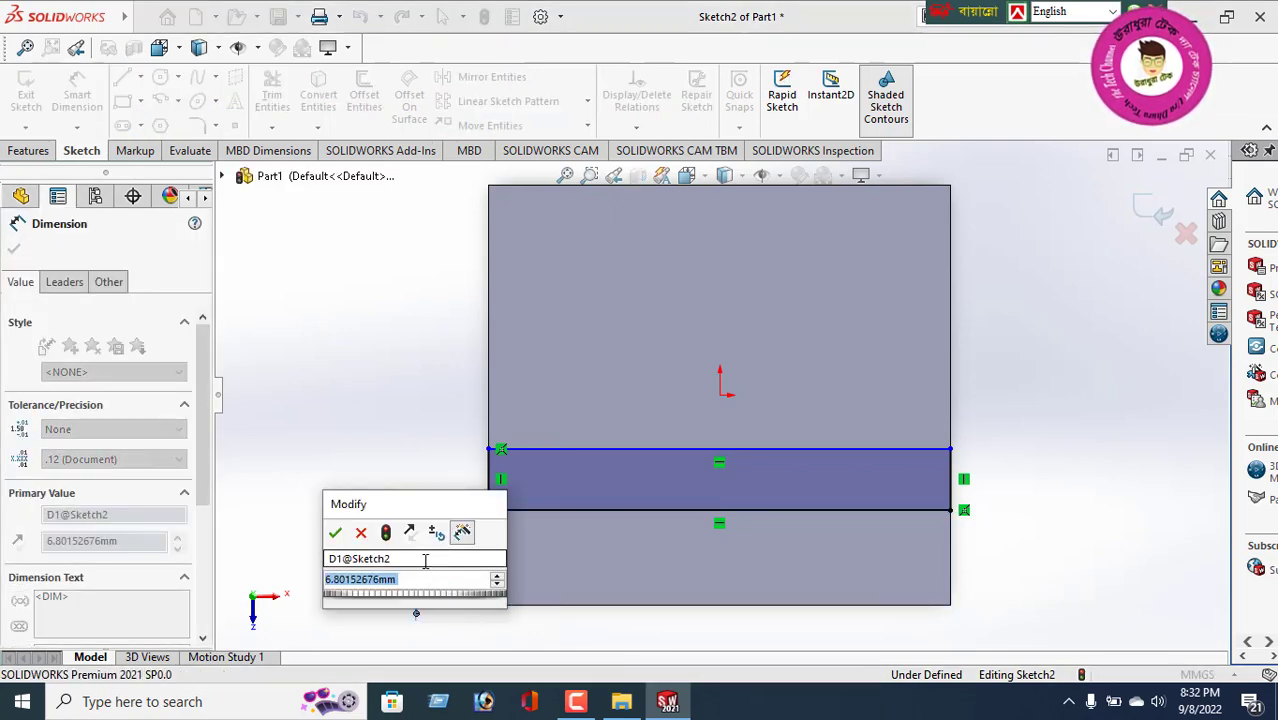
click(335, 533)
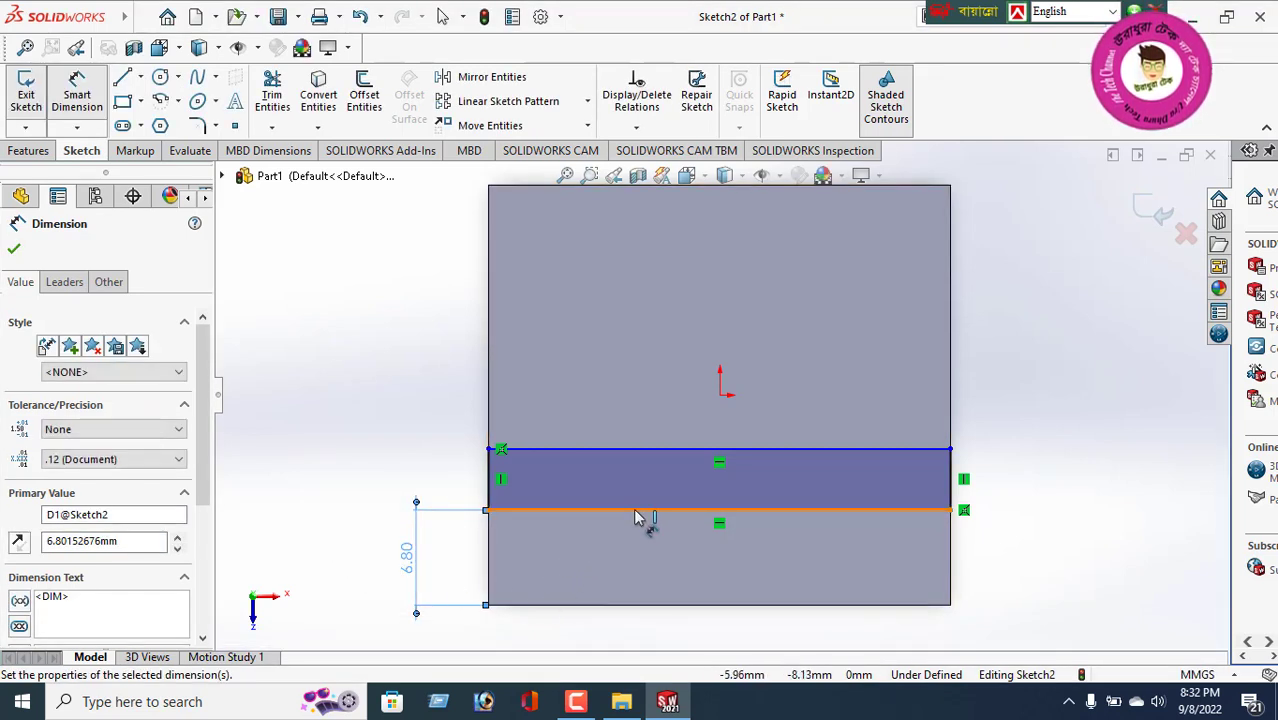
- Dimension the spacing between the rectangle's two horizontal edges and set it to 12 mm
click(640, 511)
click(618, 451)
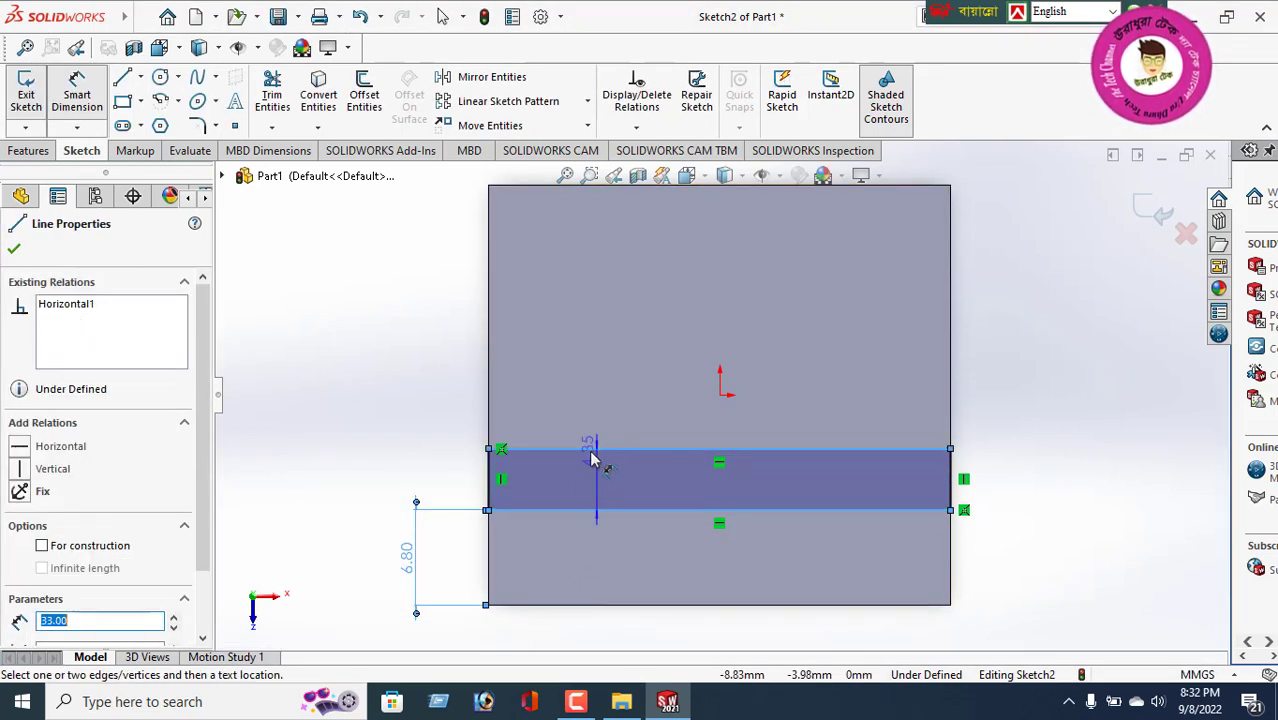
click(452, 455)
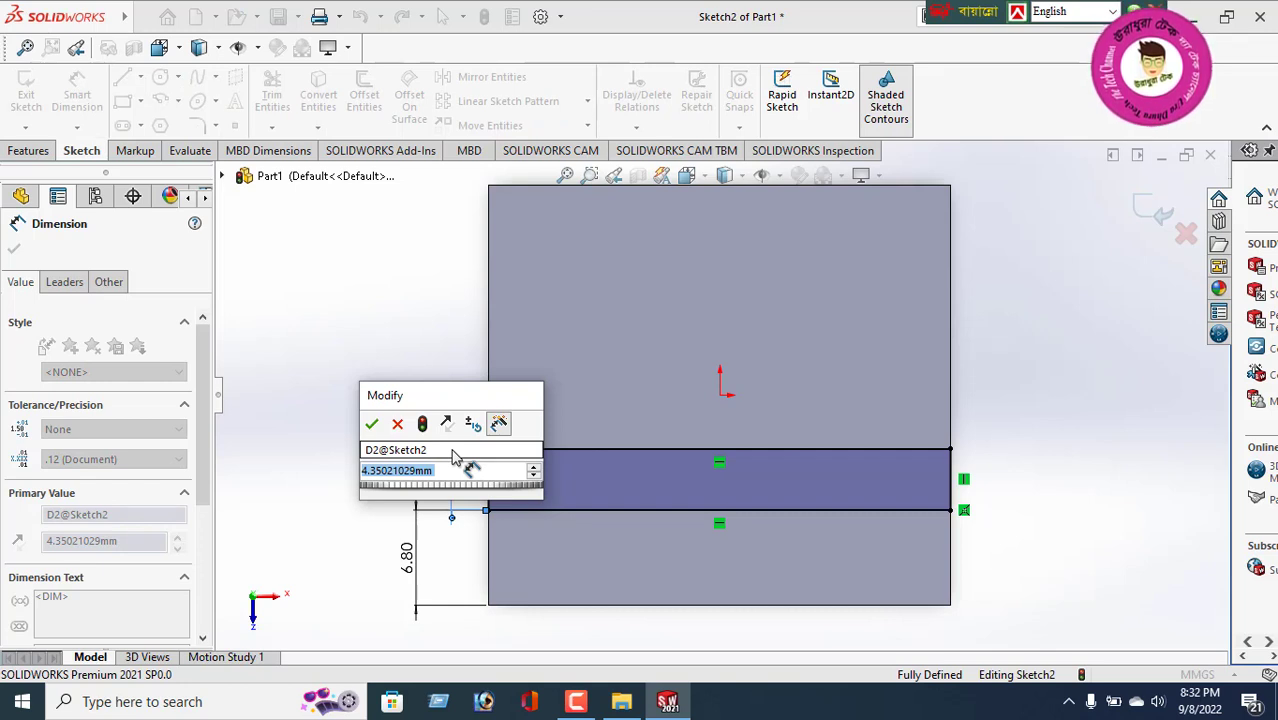
text(12)
key(Return)
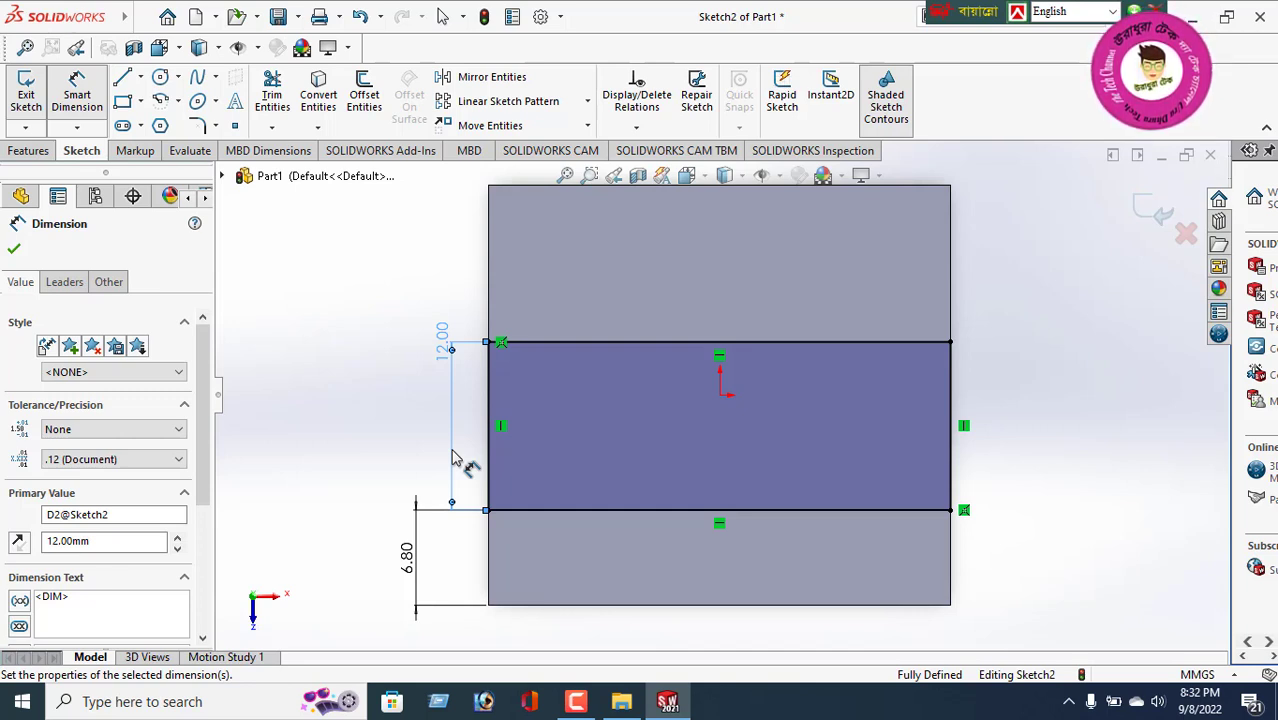
click(13, 254)
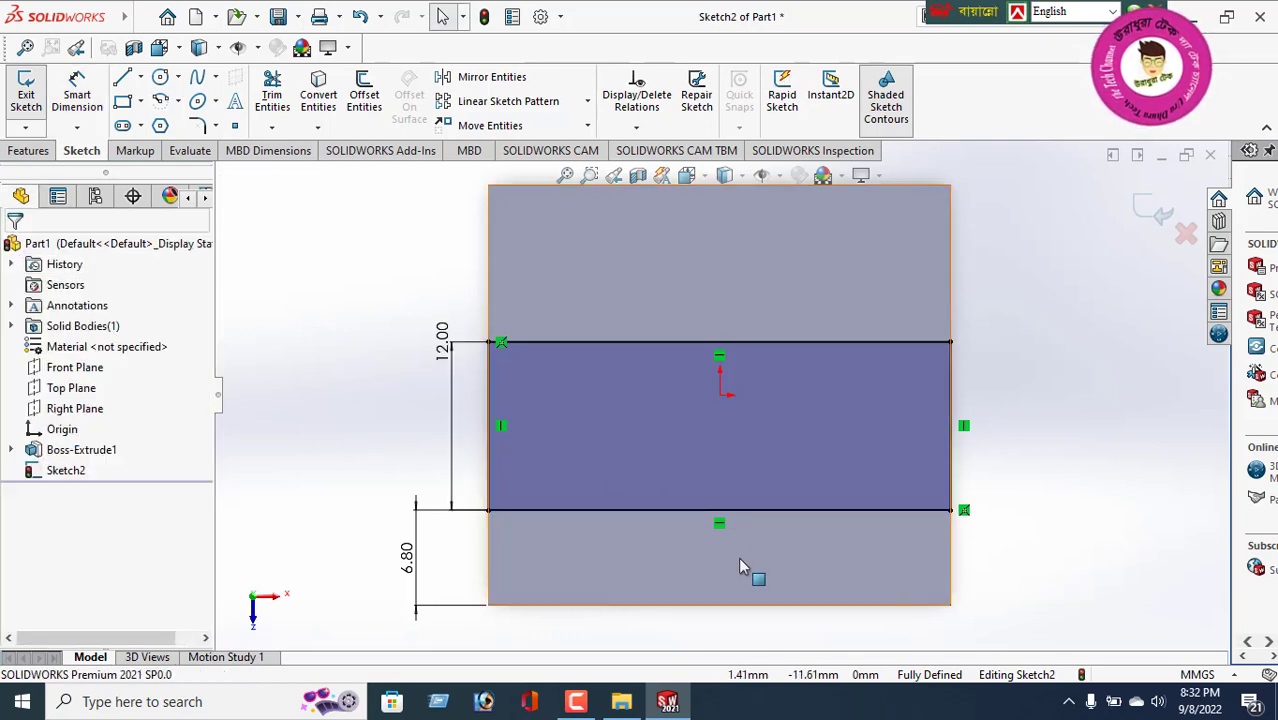
- Cut-extrude the 12 mm rectangle blind into the block to a depth of 5.5 mm
mouse_move(750, 571)
middle_down()
mouse_move(849, 449)
mouse_move(767, 425)
middle_up()
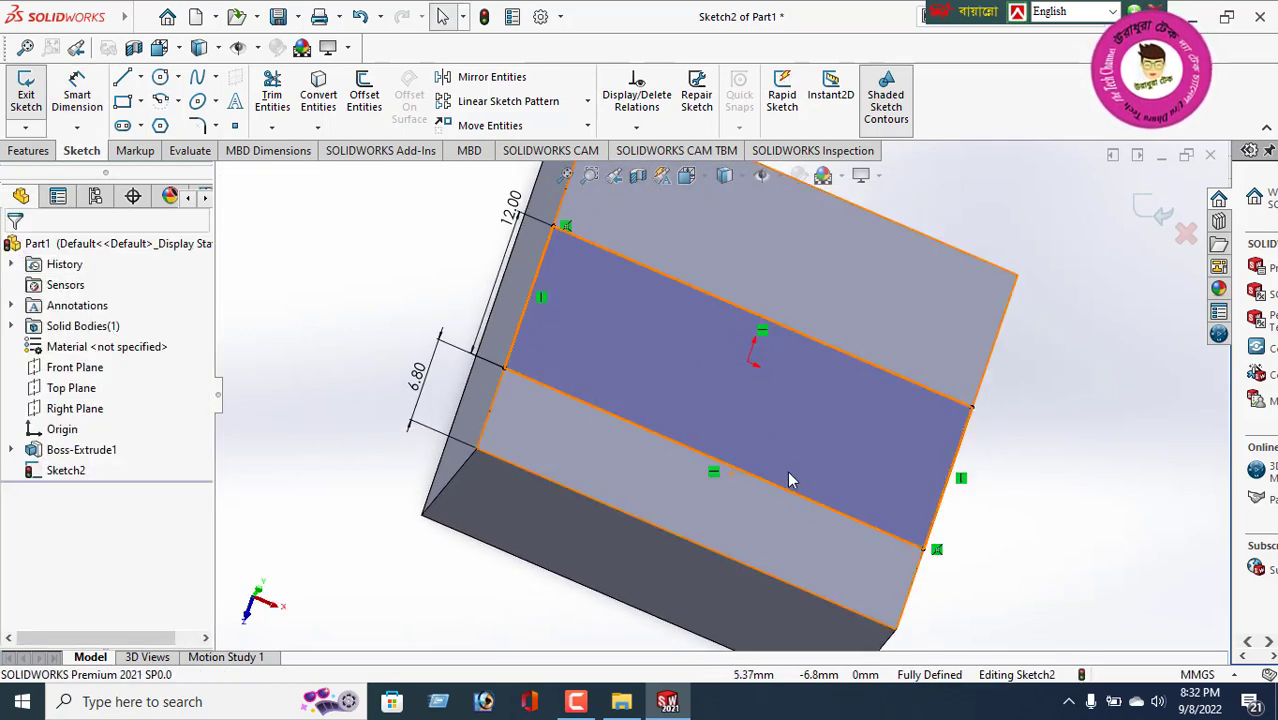
scroll(790, 480, down, 3)
scroll(805, 495, up, 3)
middle_drag(818, 512, 747, 431)
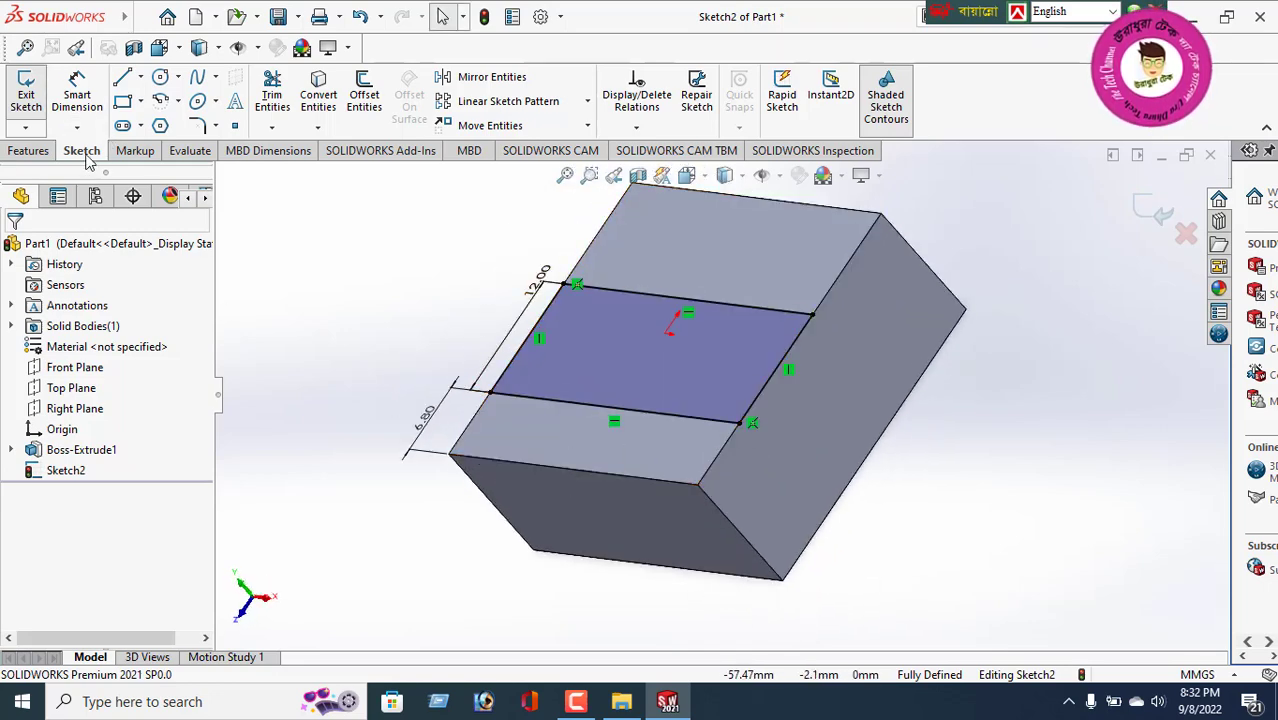
click(30, 151)
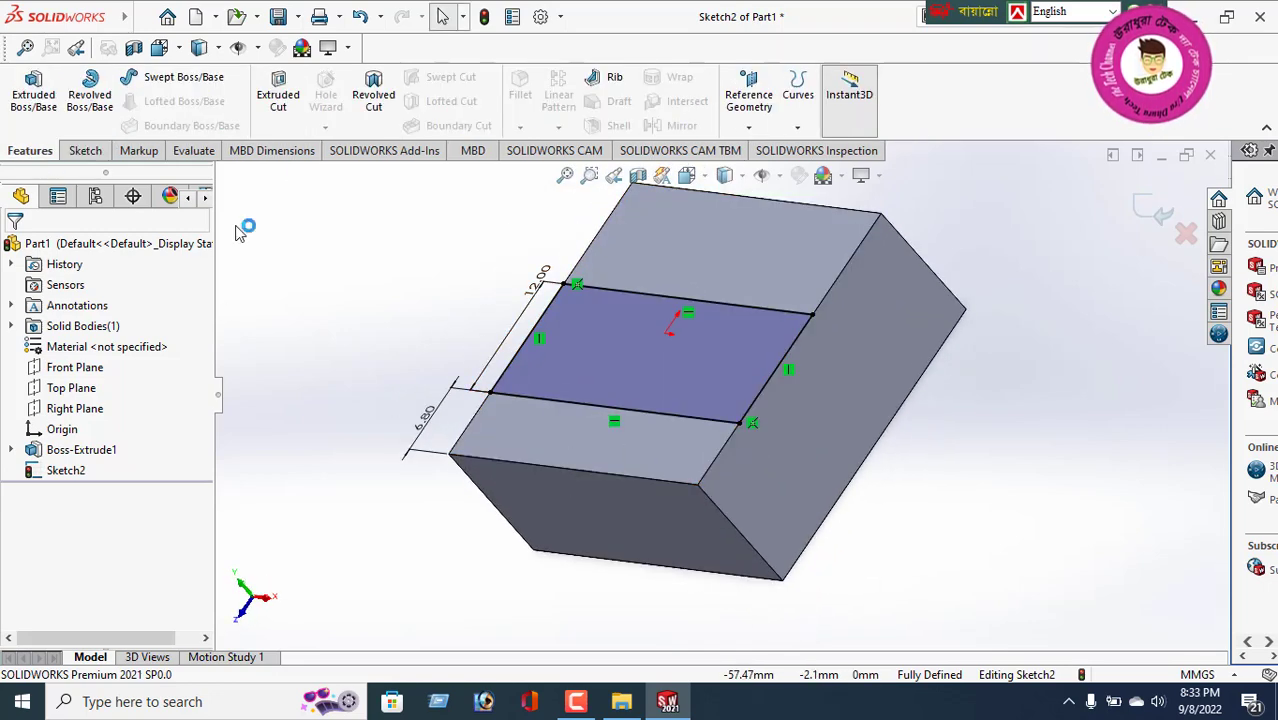
click(279, 92)
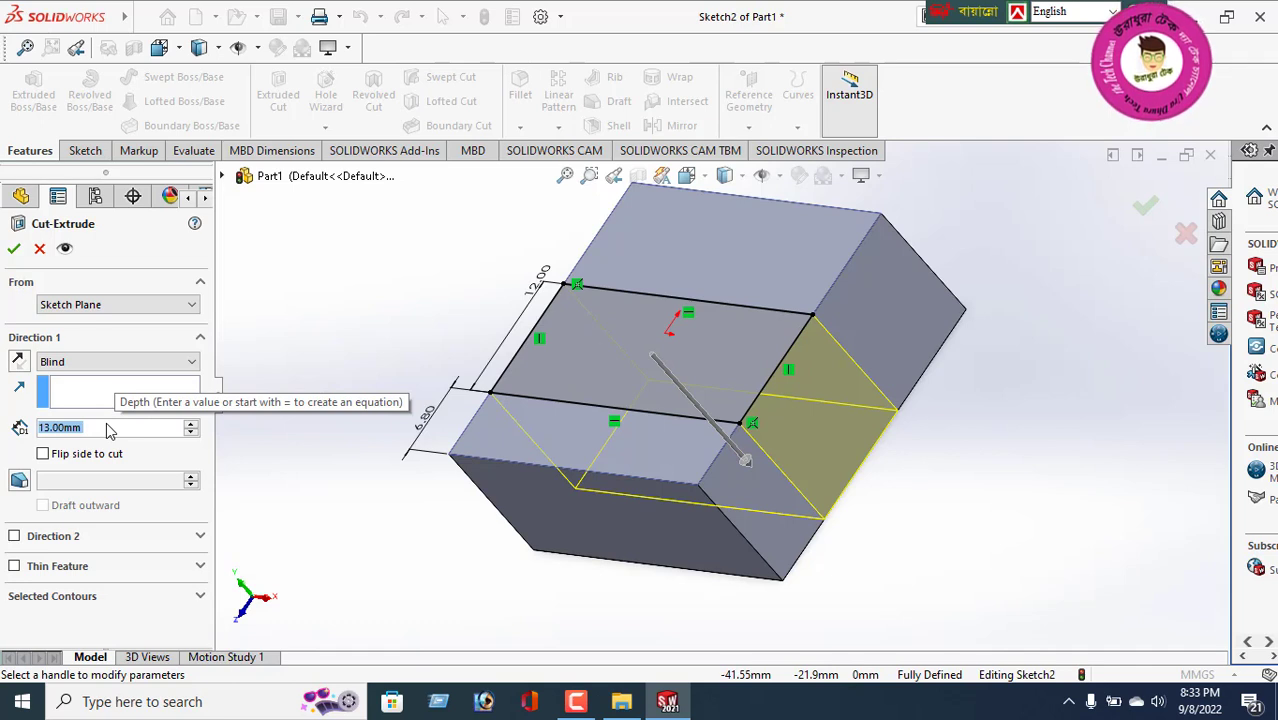
text(5.5)
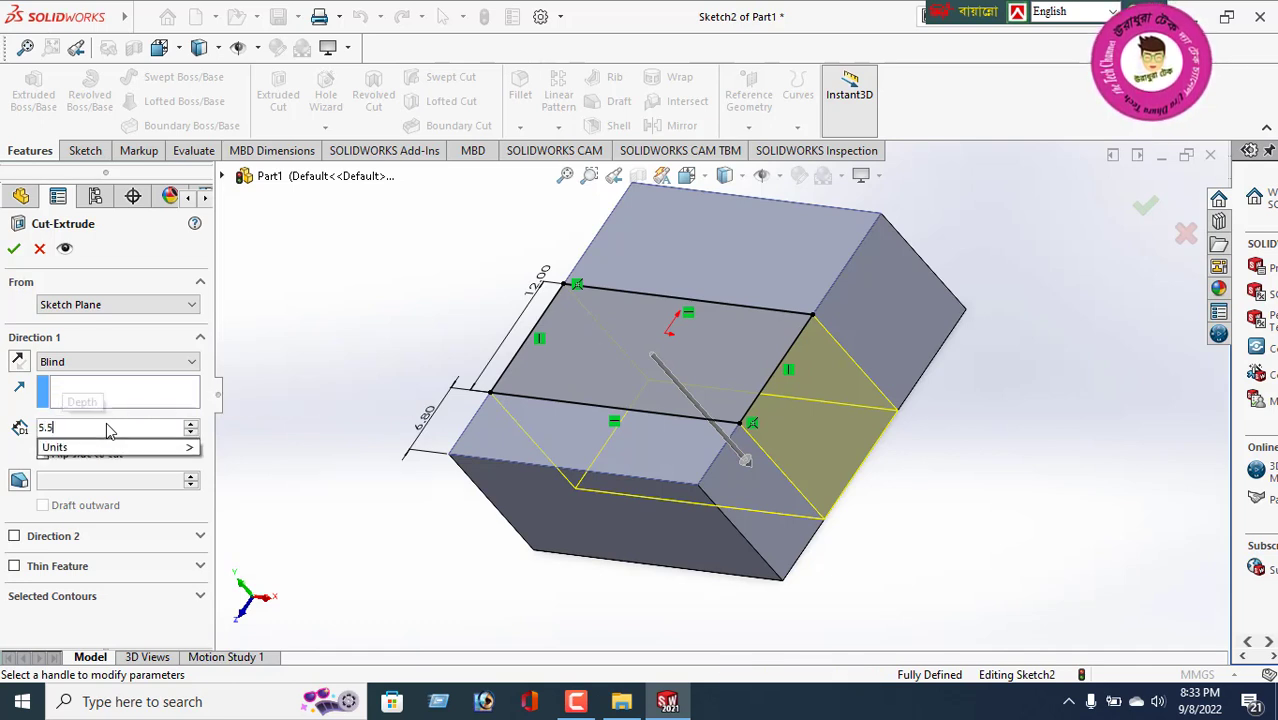
key(Return)
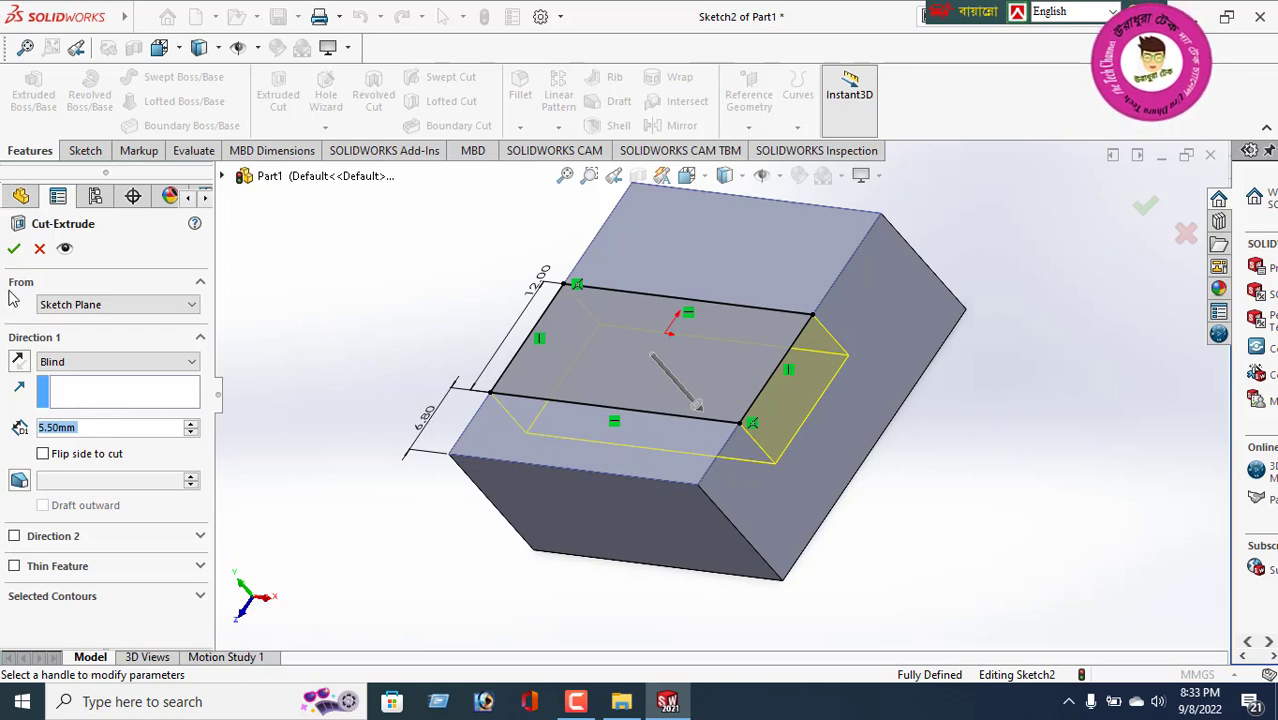
click(14, 248)
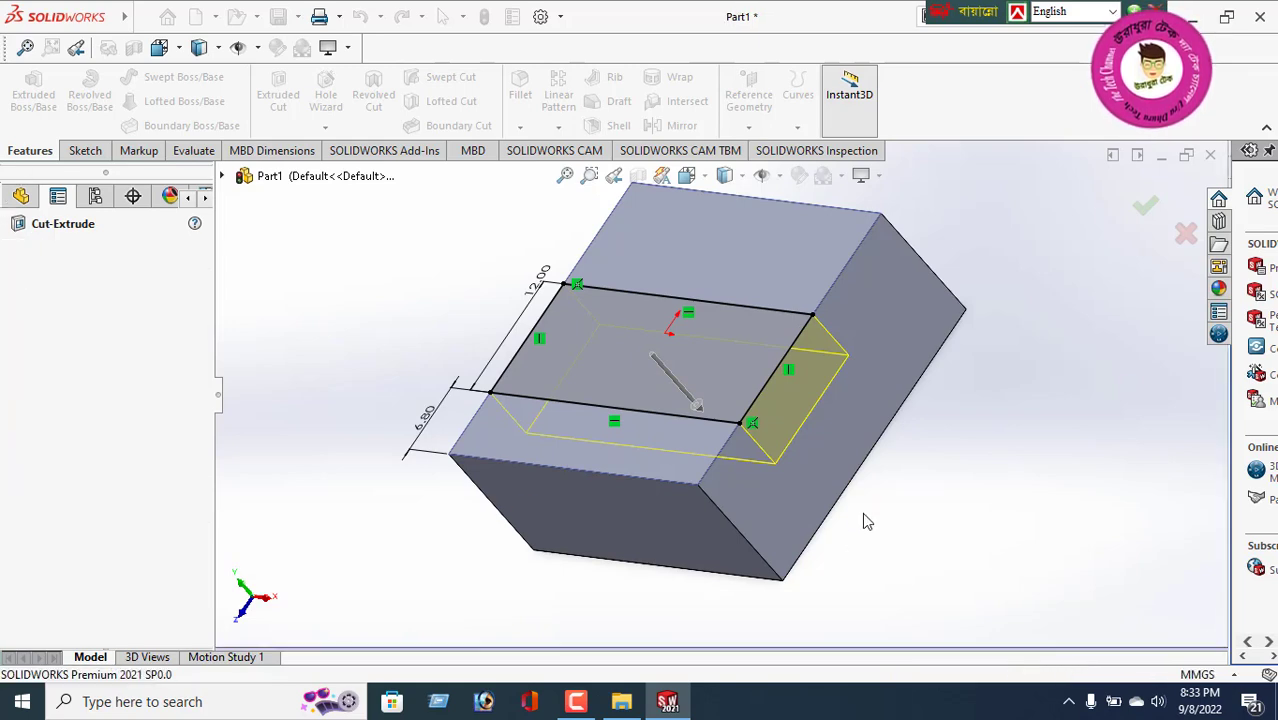
- On the slot's floor, viewed normal to it, sketch a circle about 5.8 mm in diameter at the face's centre
middle_drag(890, 423, 941, 383)
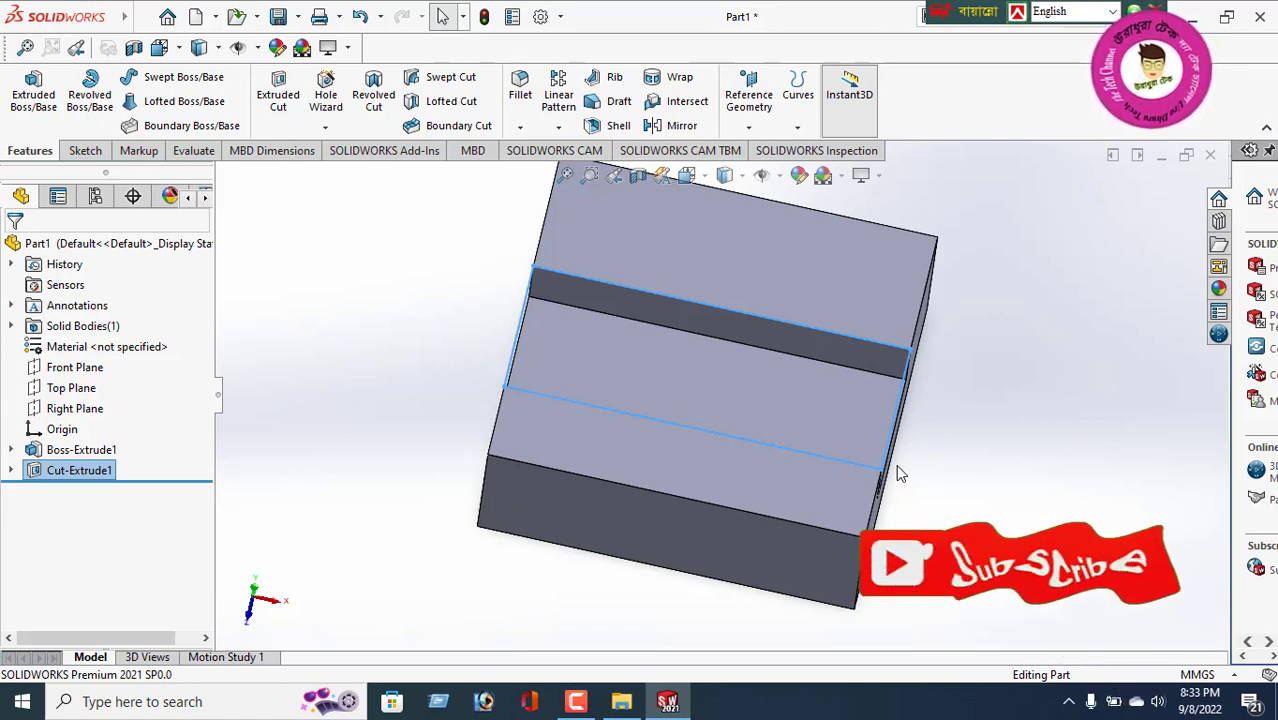
middle_drag(810, 536, 713, 568)
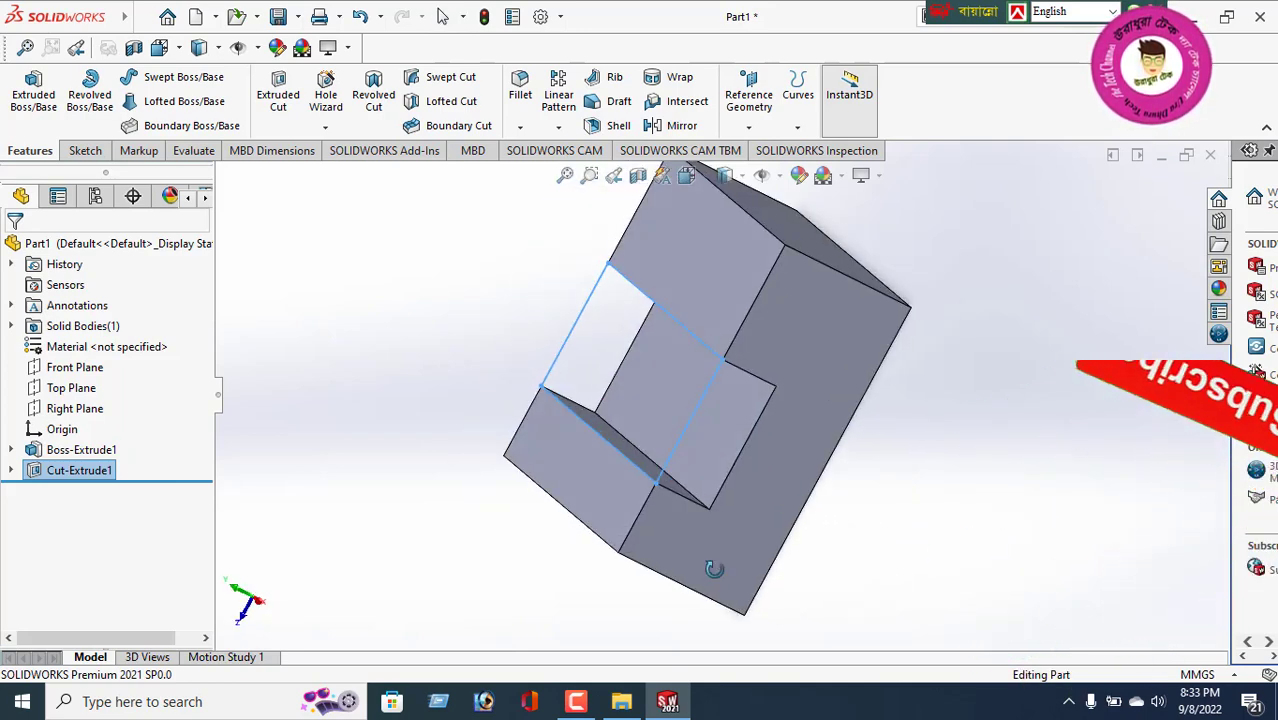
click(714, 423)
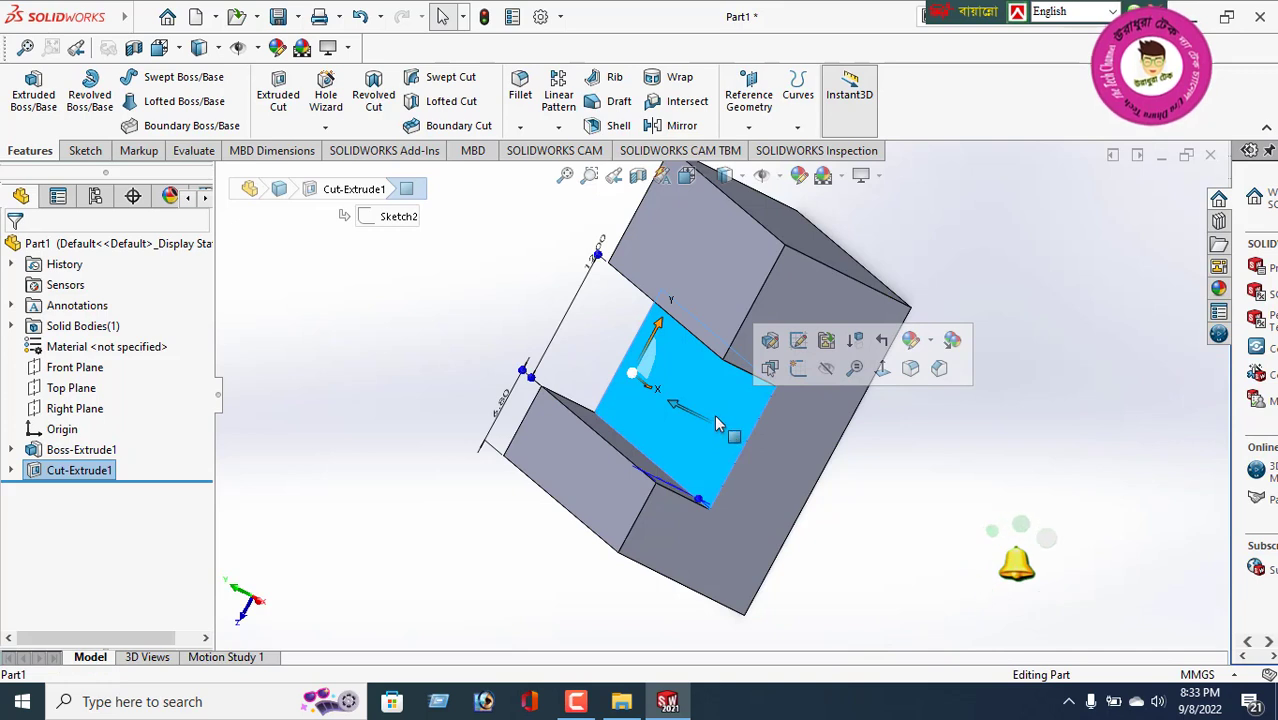
click(881, 368)
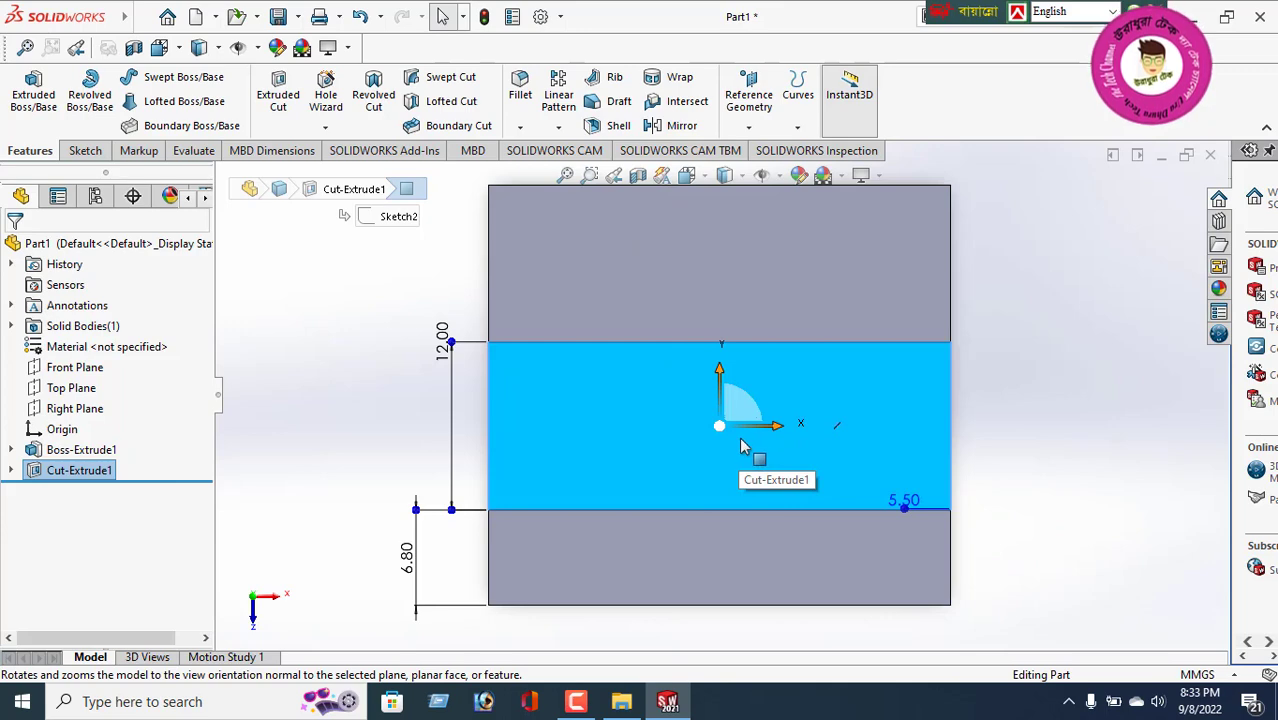
click(84, 151)
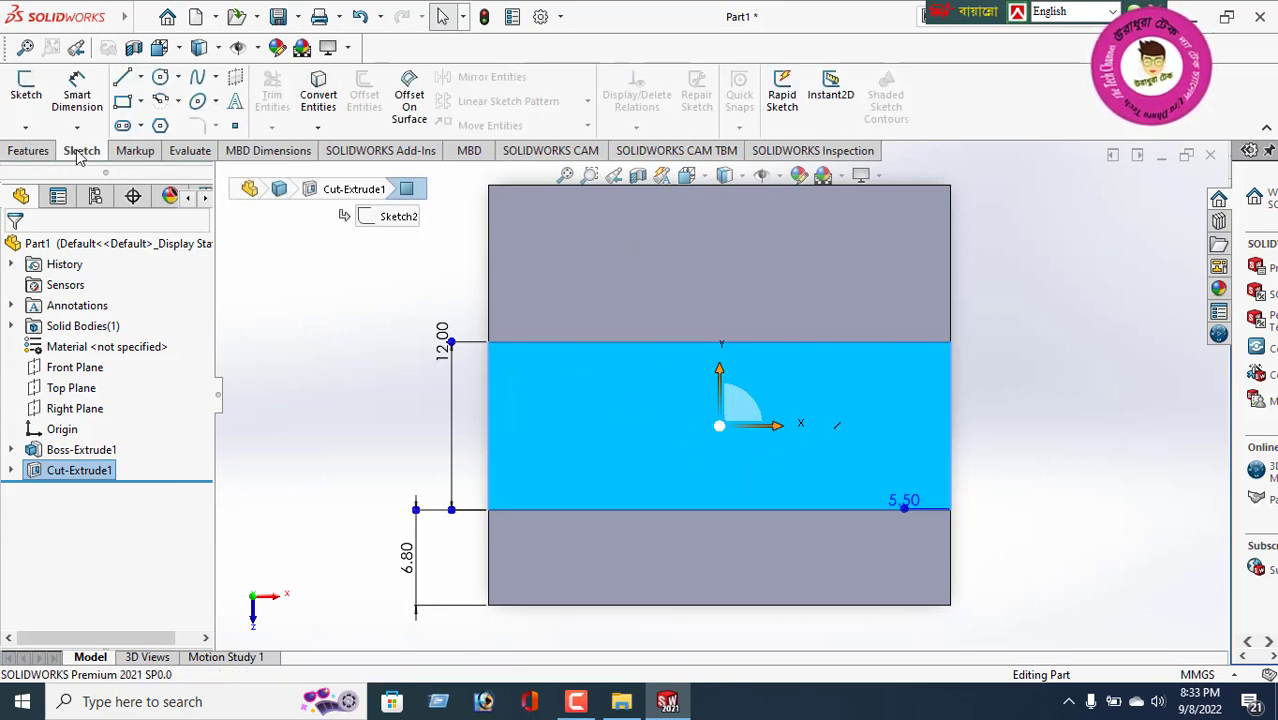
click(160, 79)
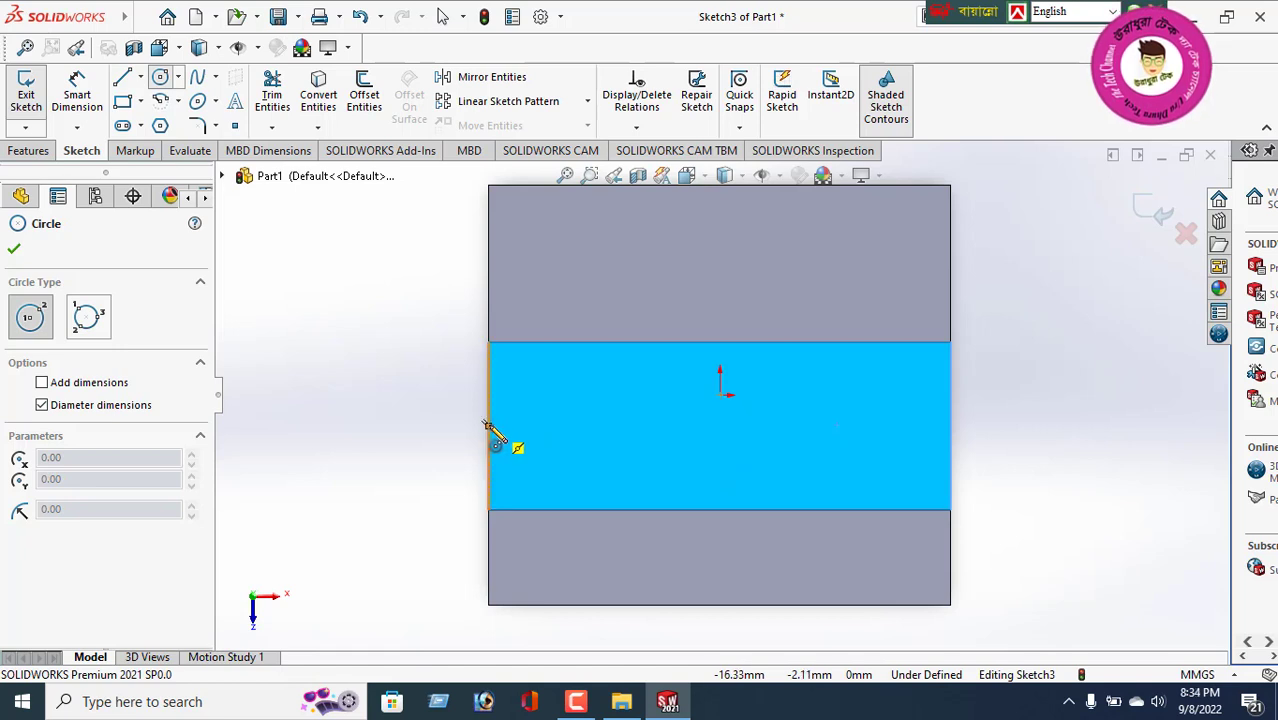
click(721, 429)
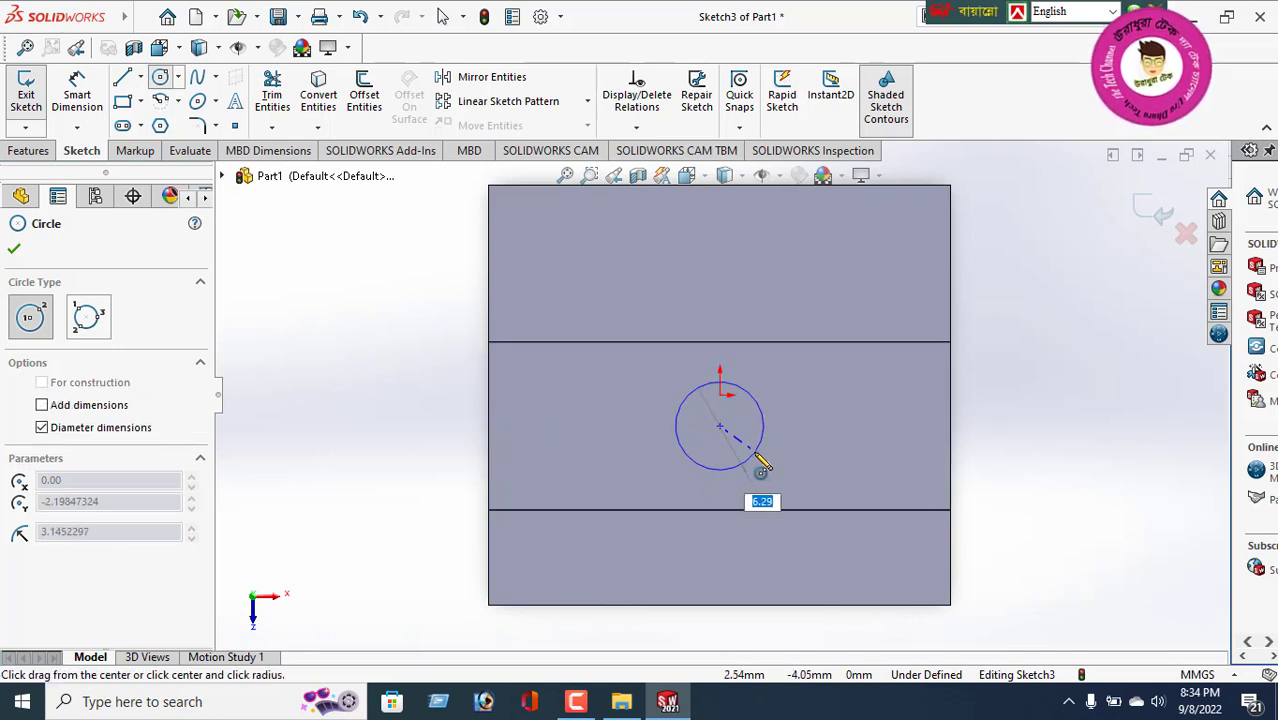
click(756, 459)
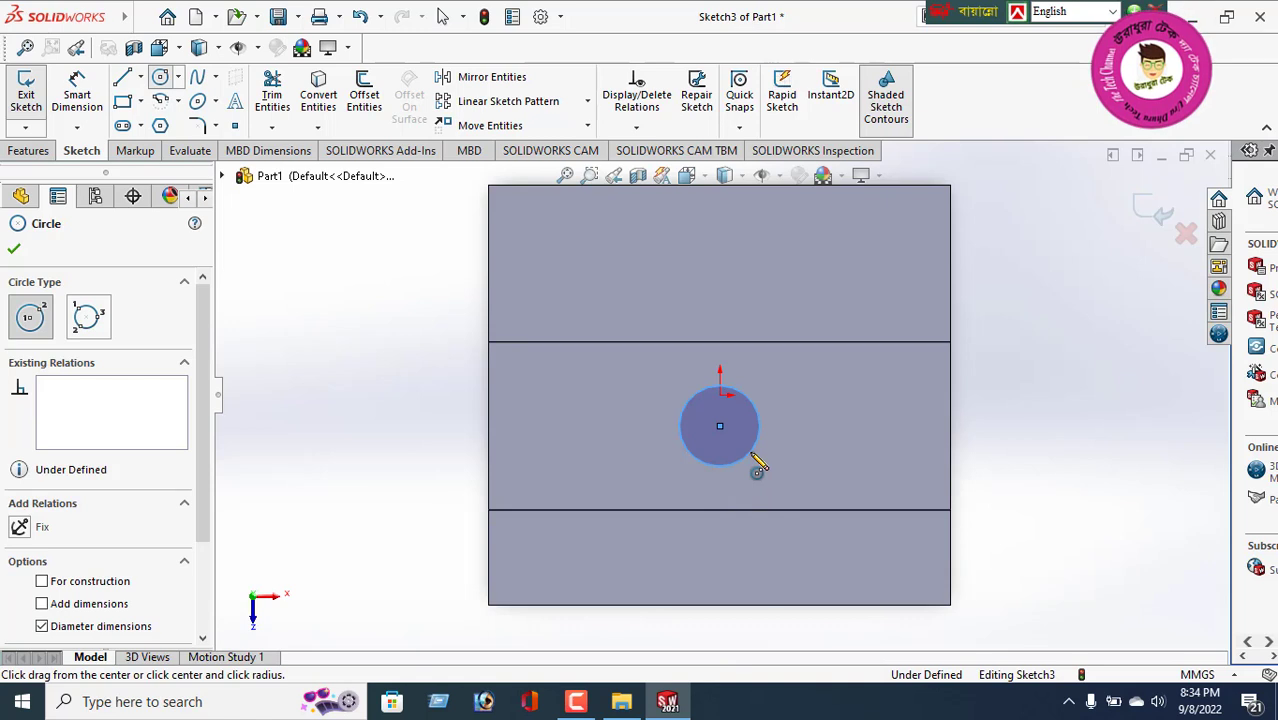
- Sketch two circles about 4.8 mm in diameter level with the centre circle, about 11.3 mm to its left and 10.6 mm to its right
click(562, 427)
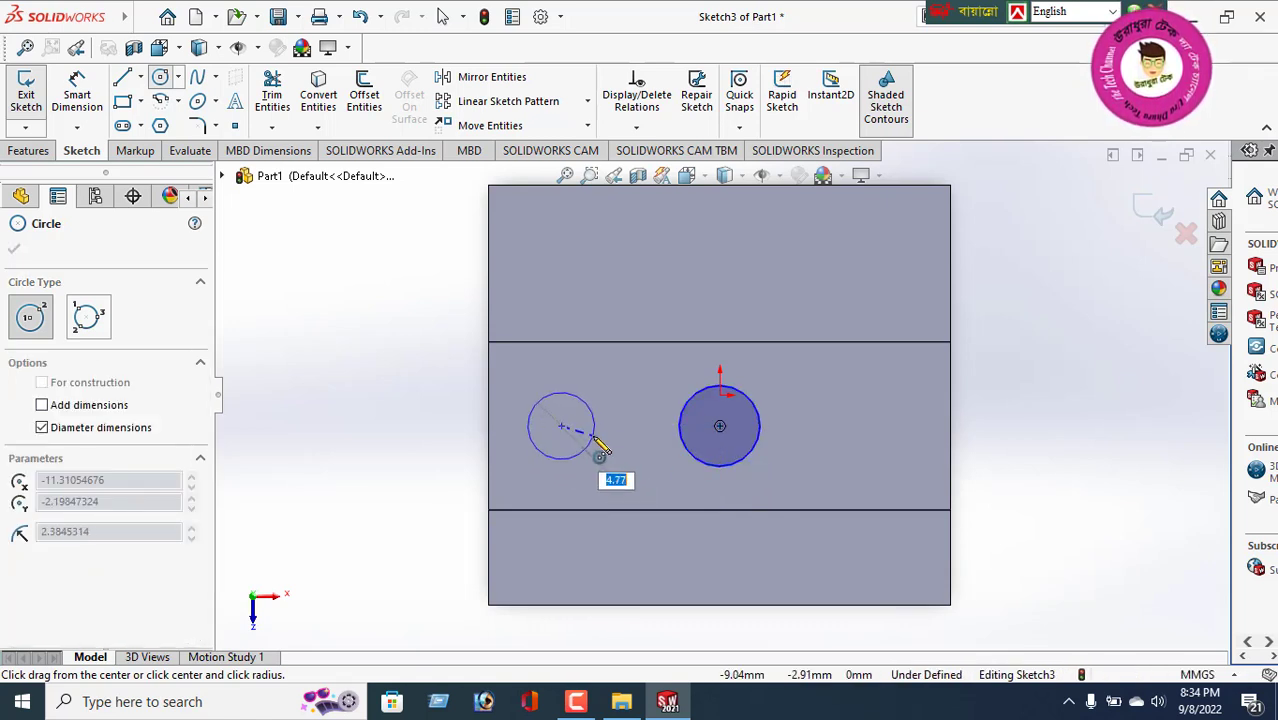
click(594, 438)
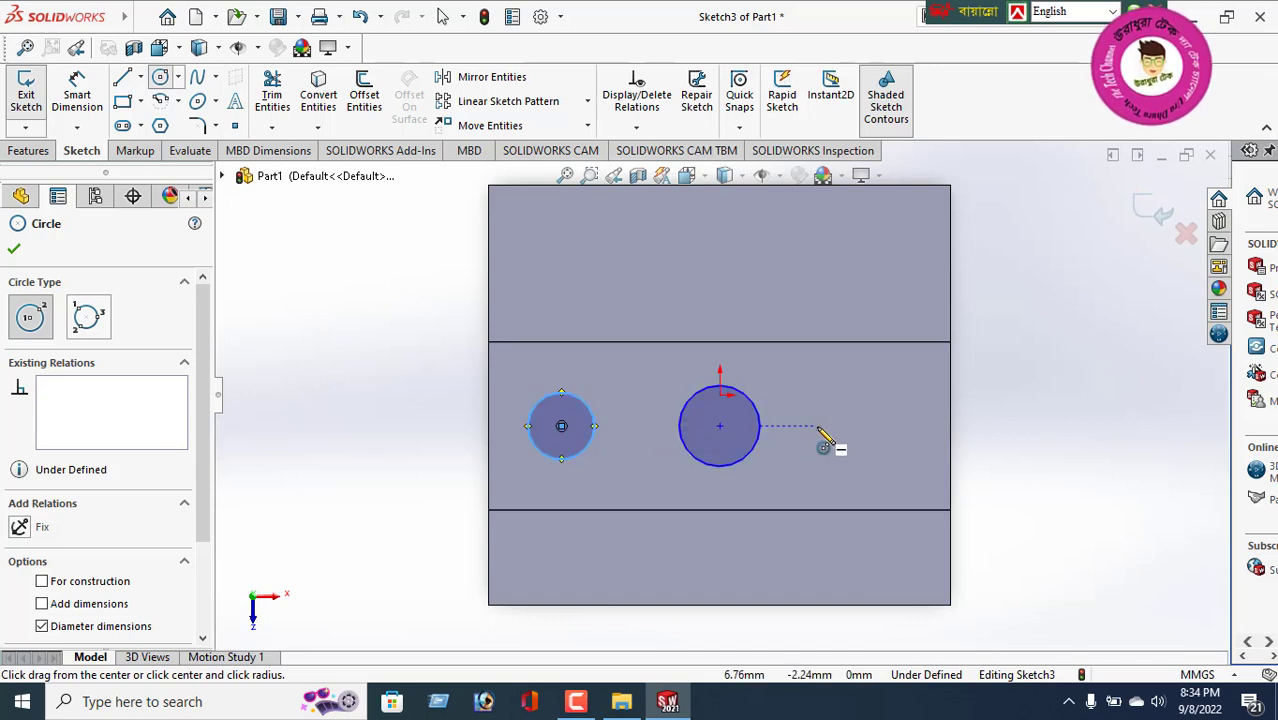
click(867, 427)
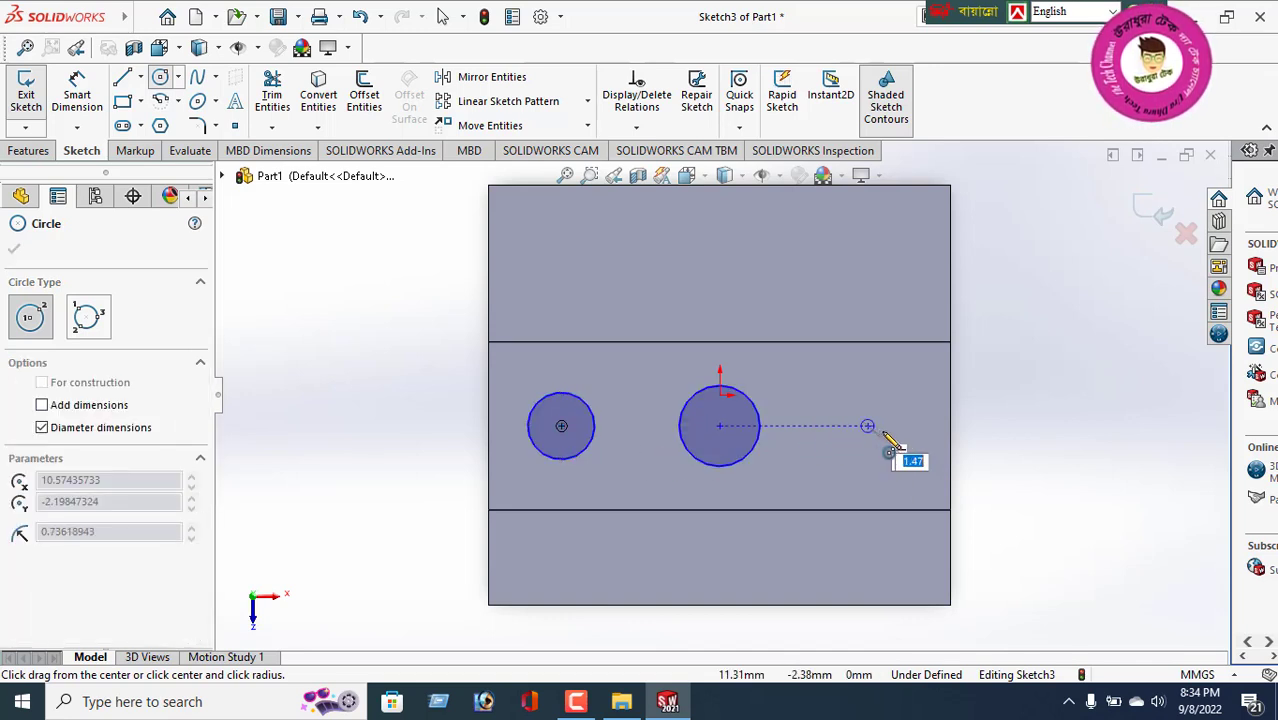
click(901, 450)
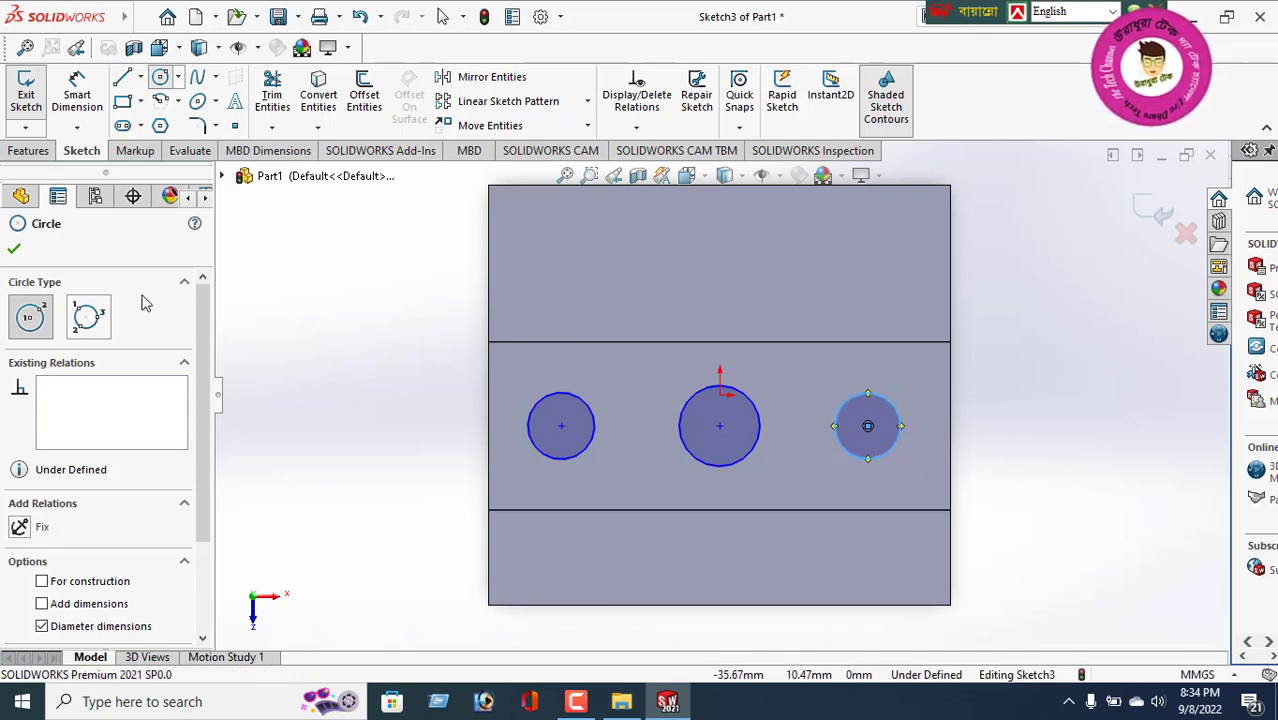
click(13, 252)
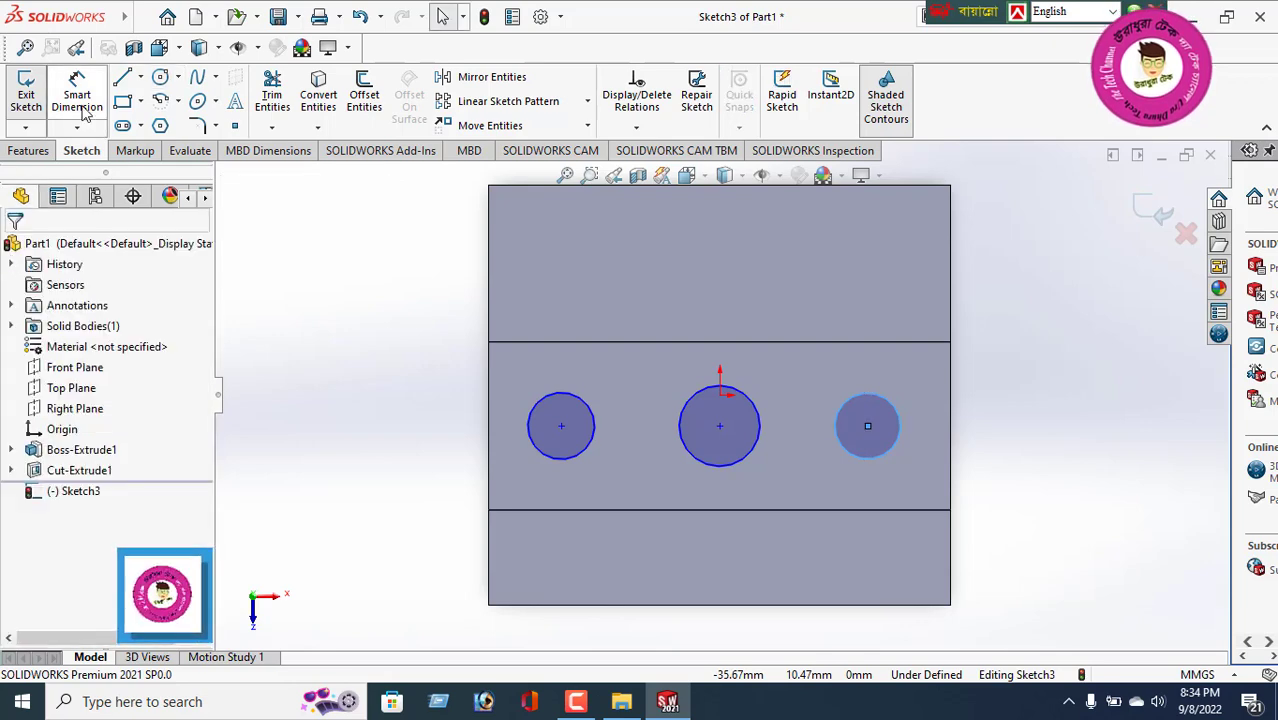
- Dimension the centre circle's diameter and set it to 7 mm
click(760, 420)
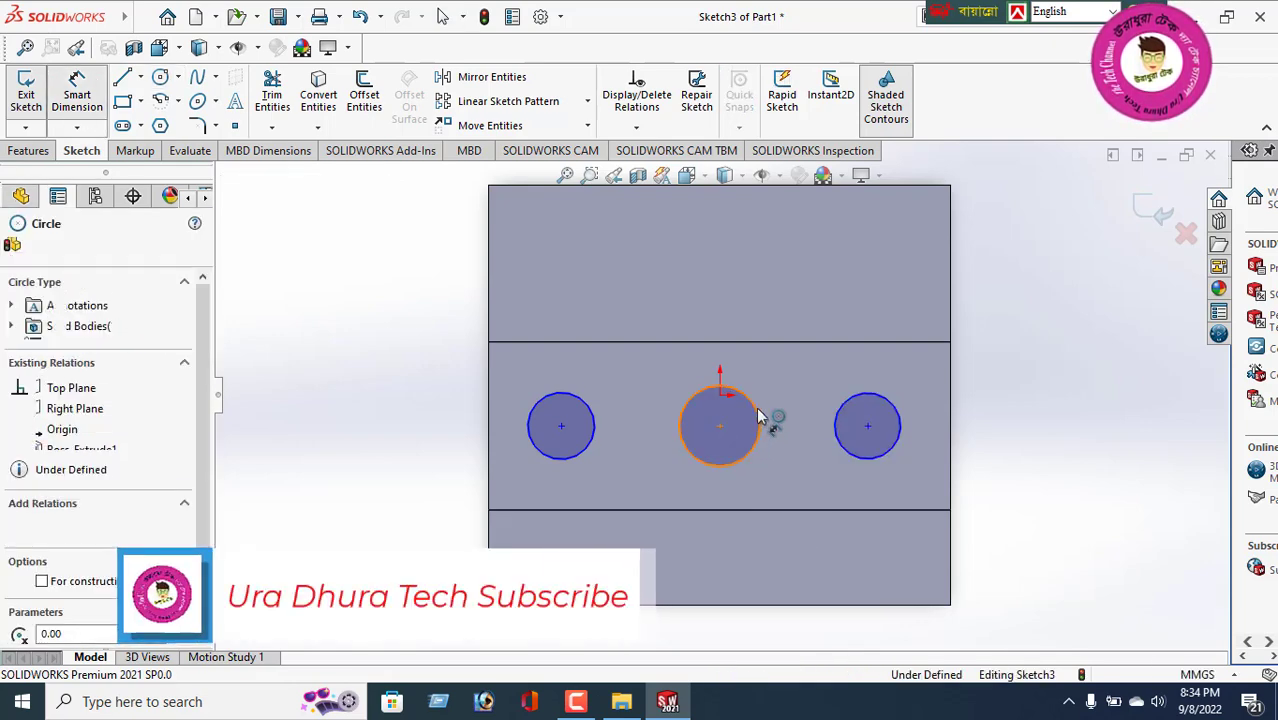
click(804, 392)
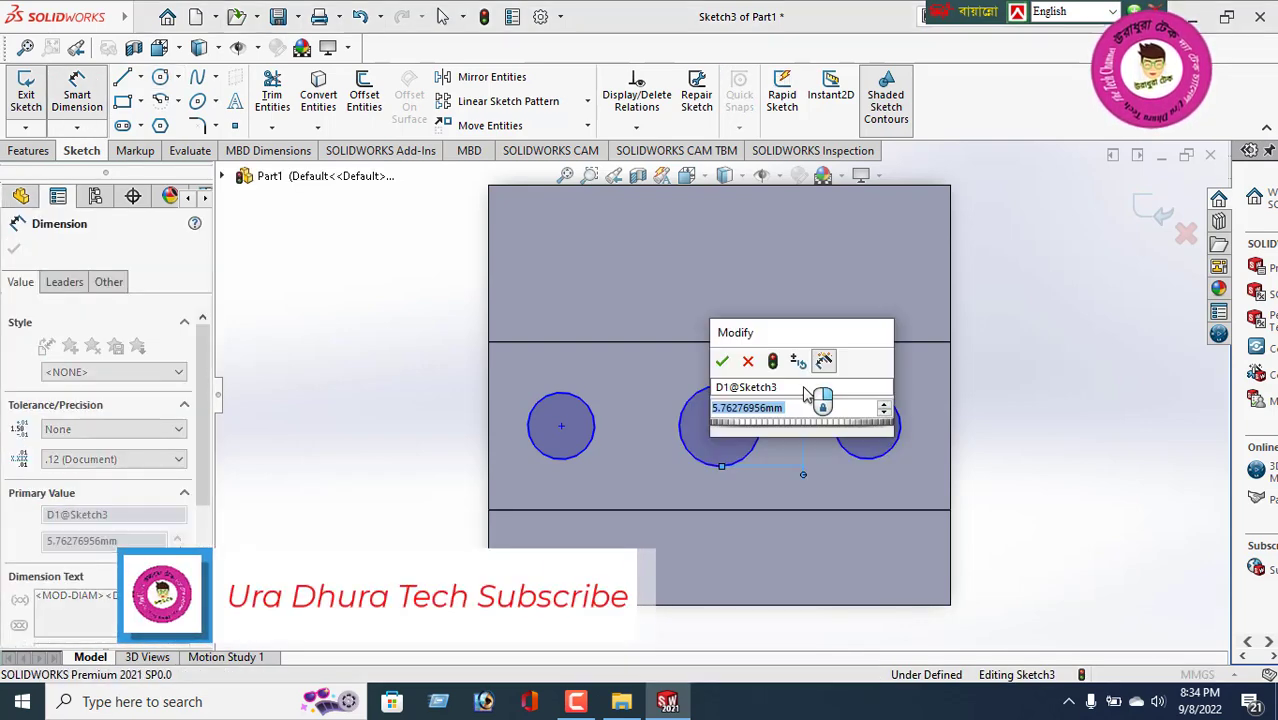
text(7)
key(Return)
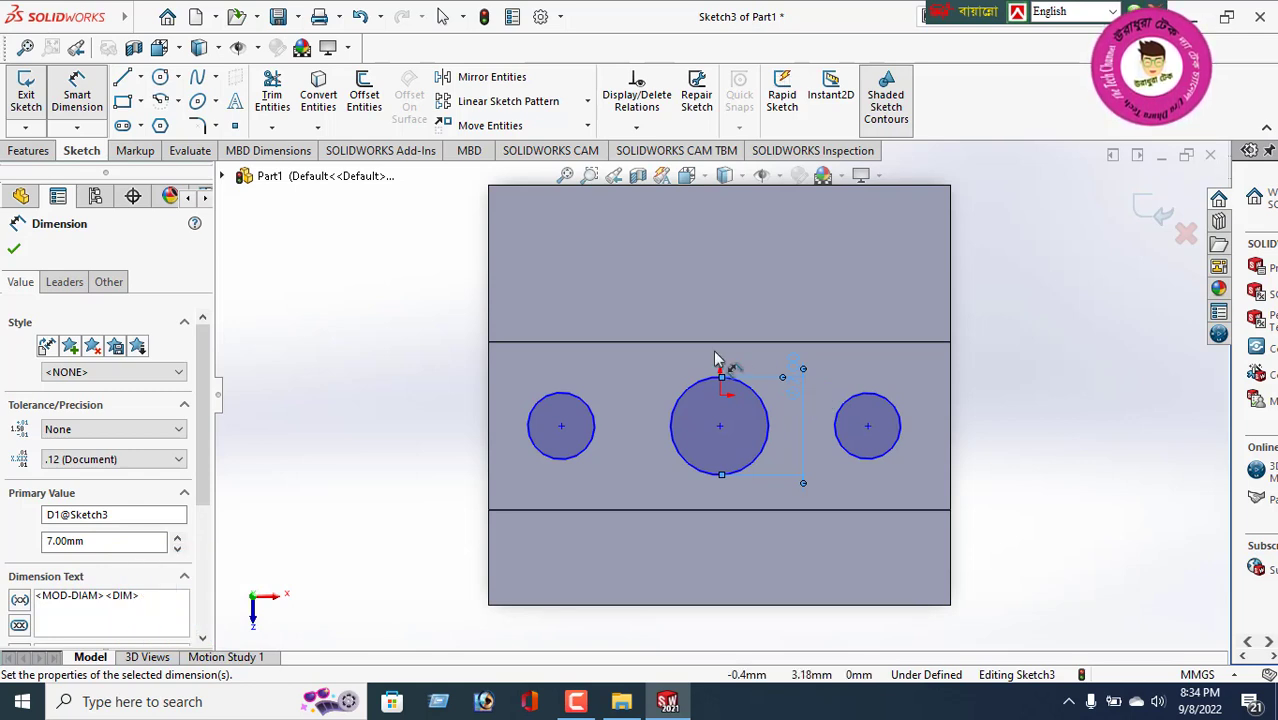
- Dimension the left circle's diameter and set it to 5.5 mm
click(551, 403)
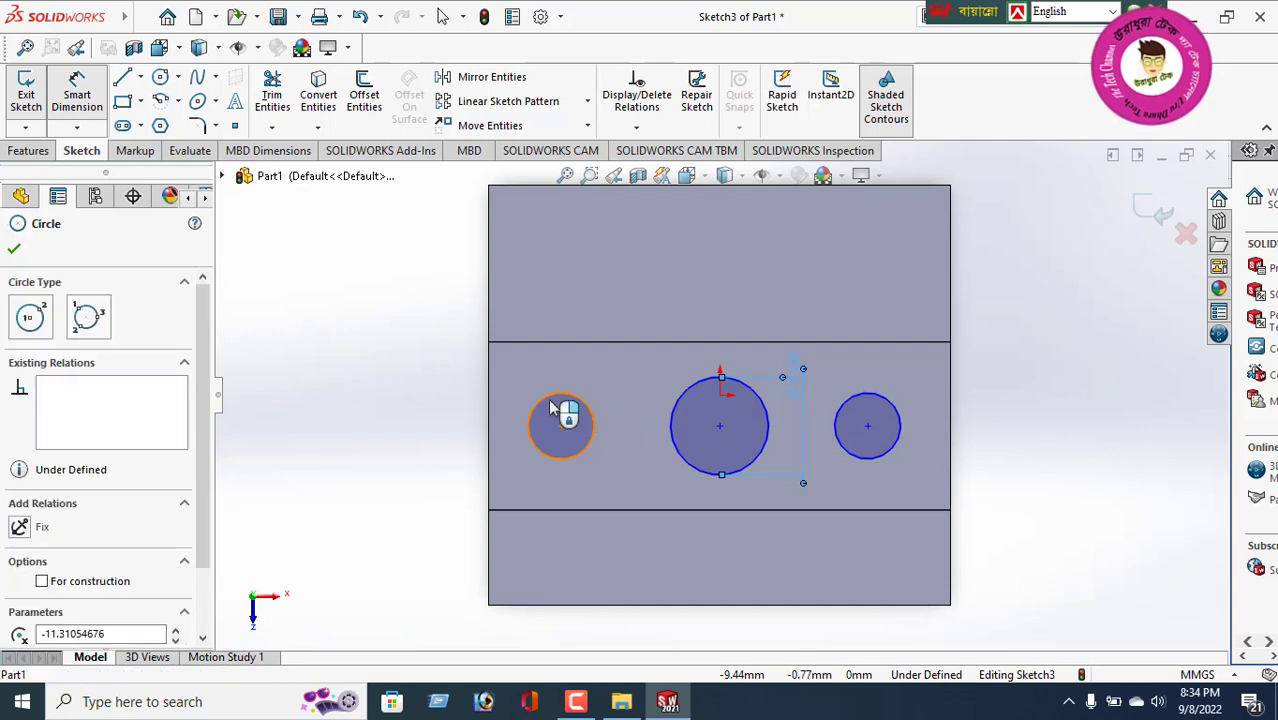
click(470, 422)
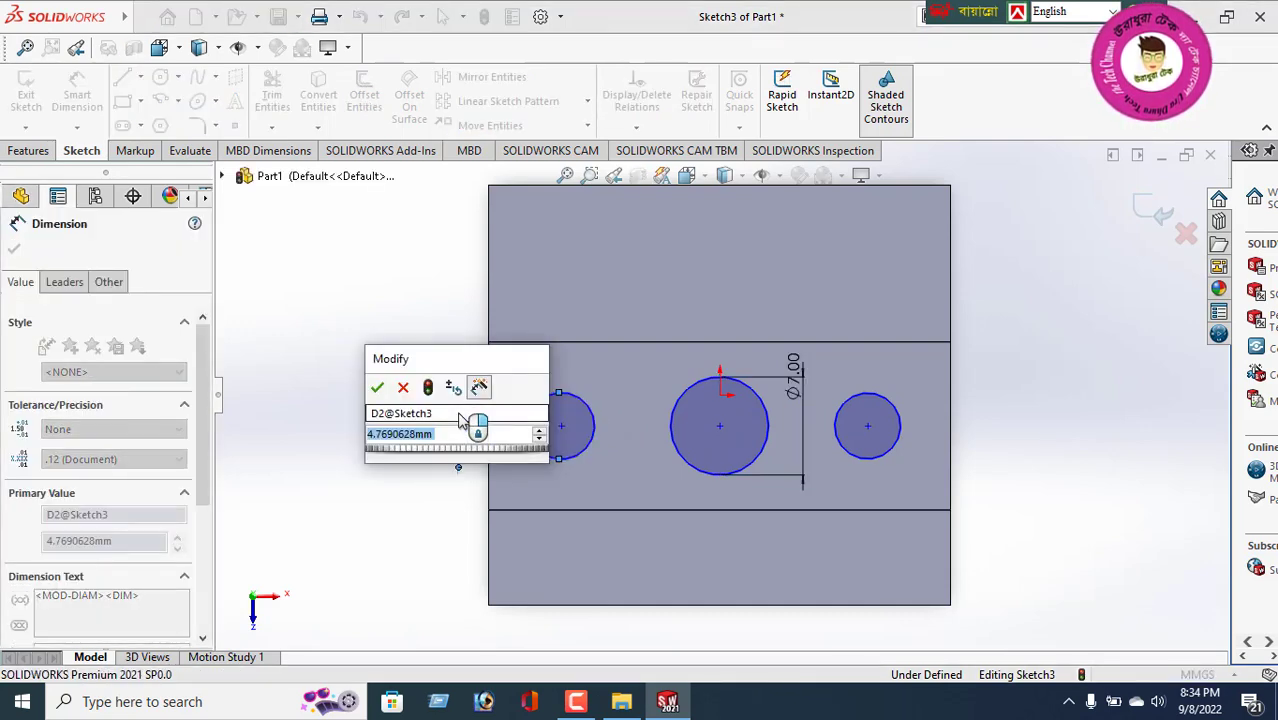
text(5)
key(Return)
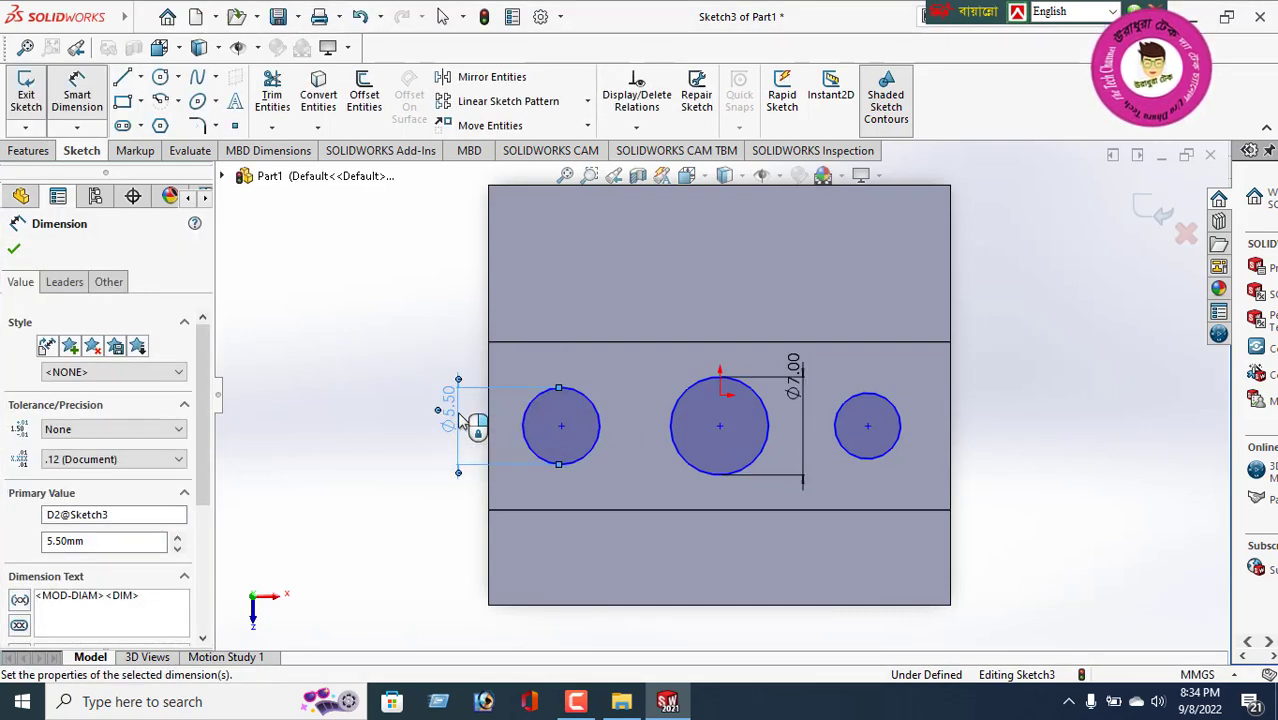
- Dimension the right circle's diameter and set it to 5.5 mm
click(902, 429)
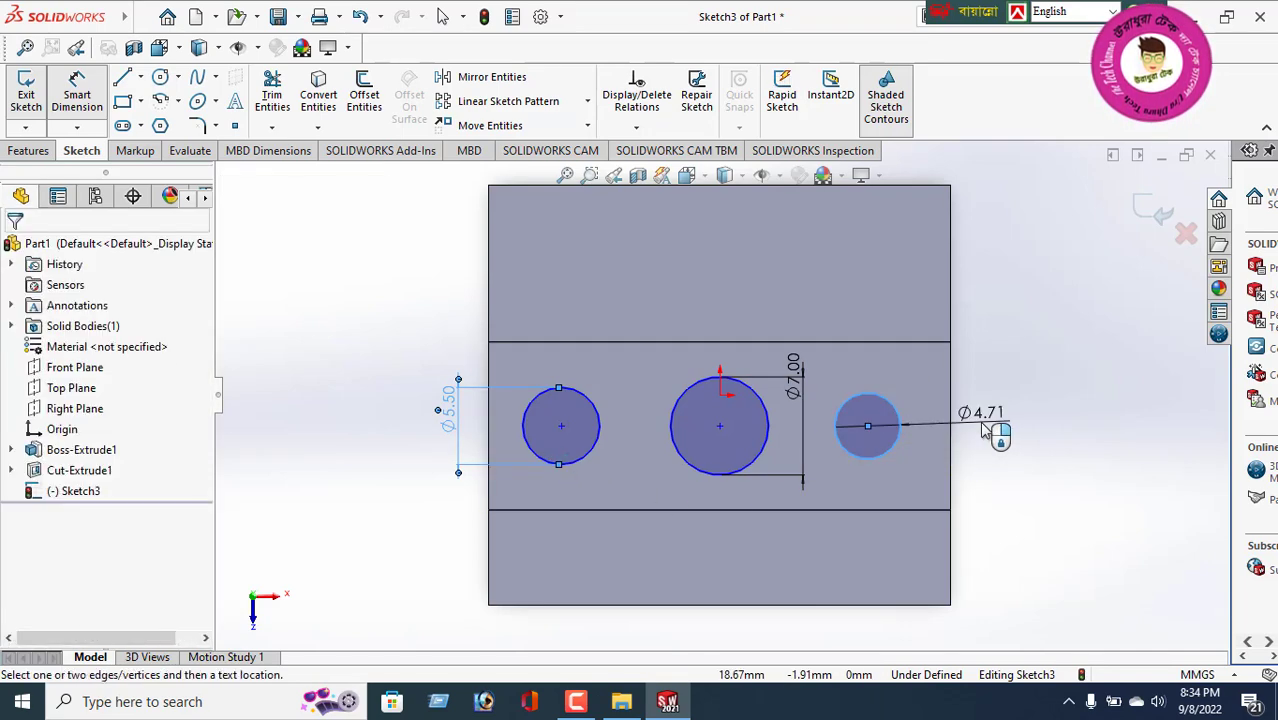
click(985, 430)
text(5.)
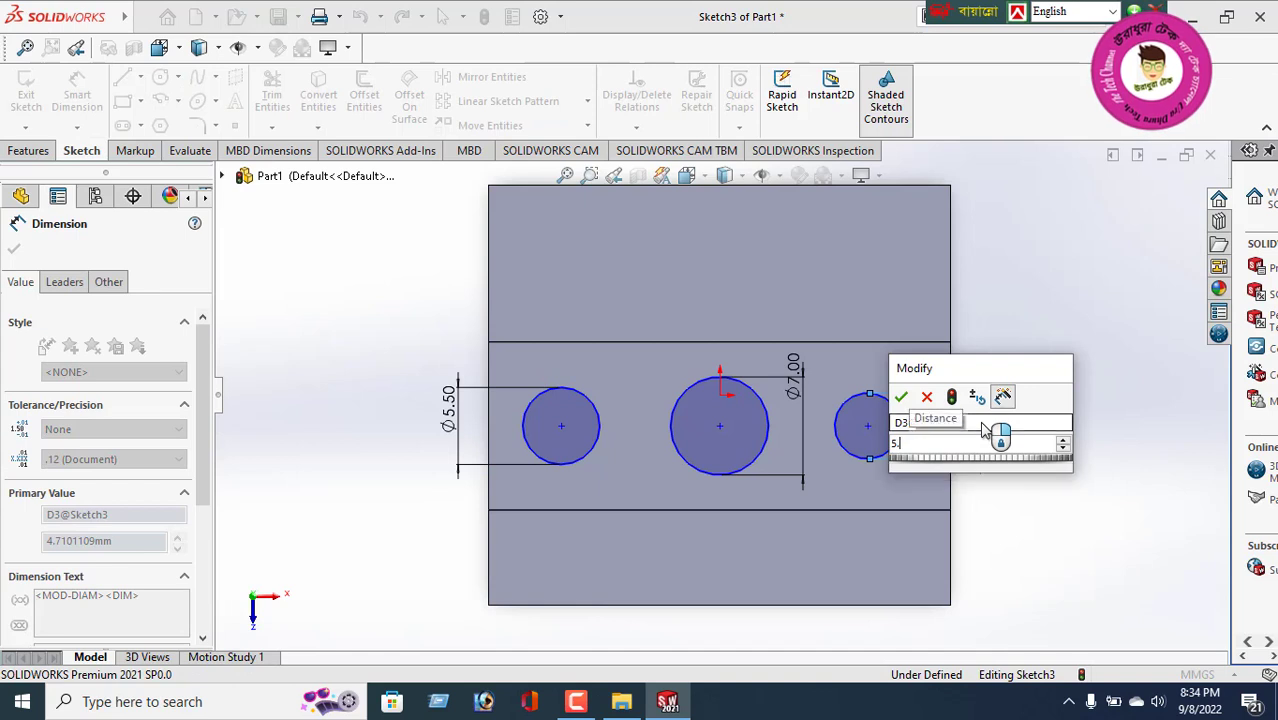
text(5)
key(Return)
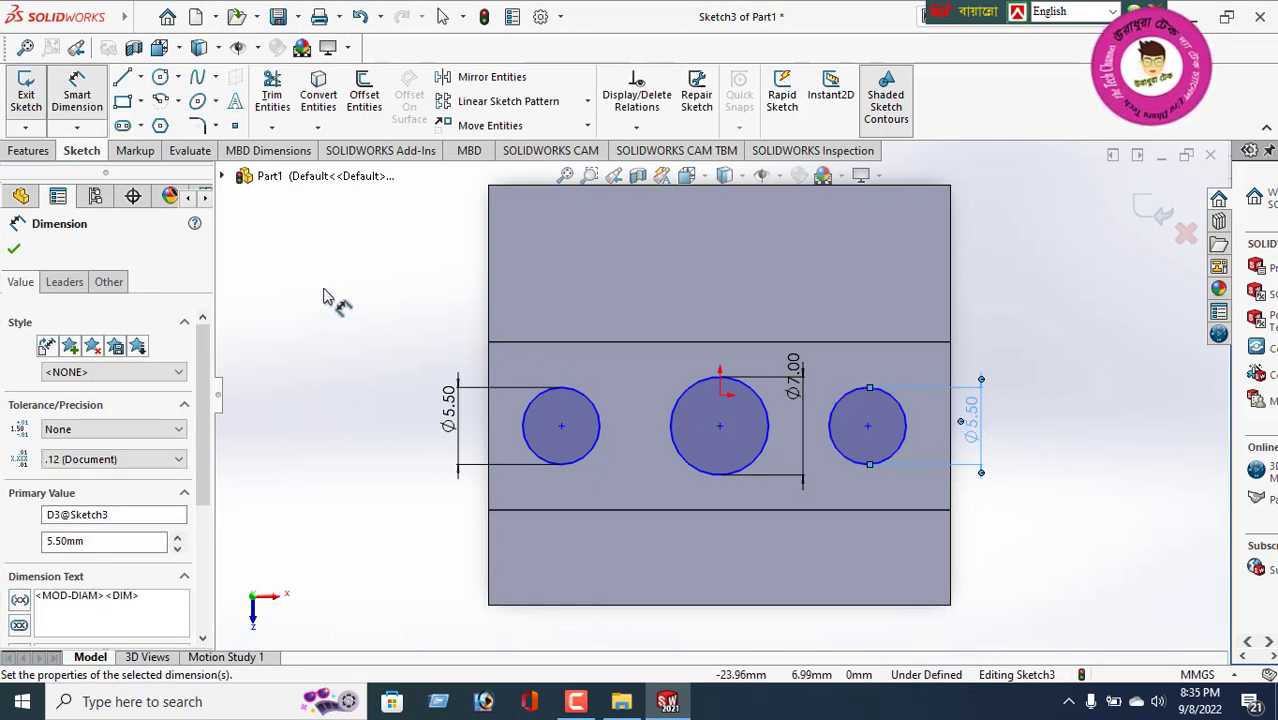
click(14, 254)
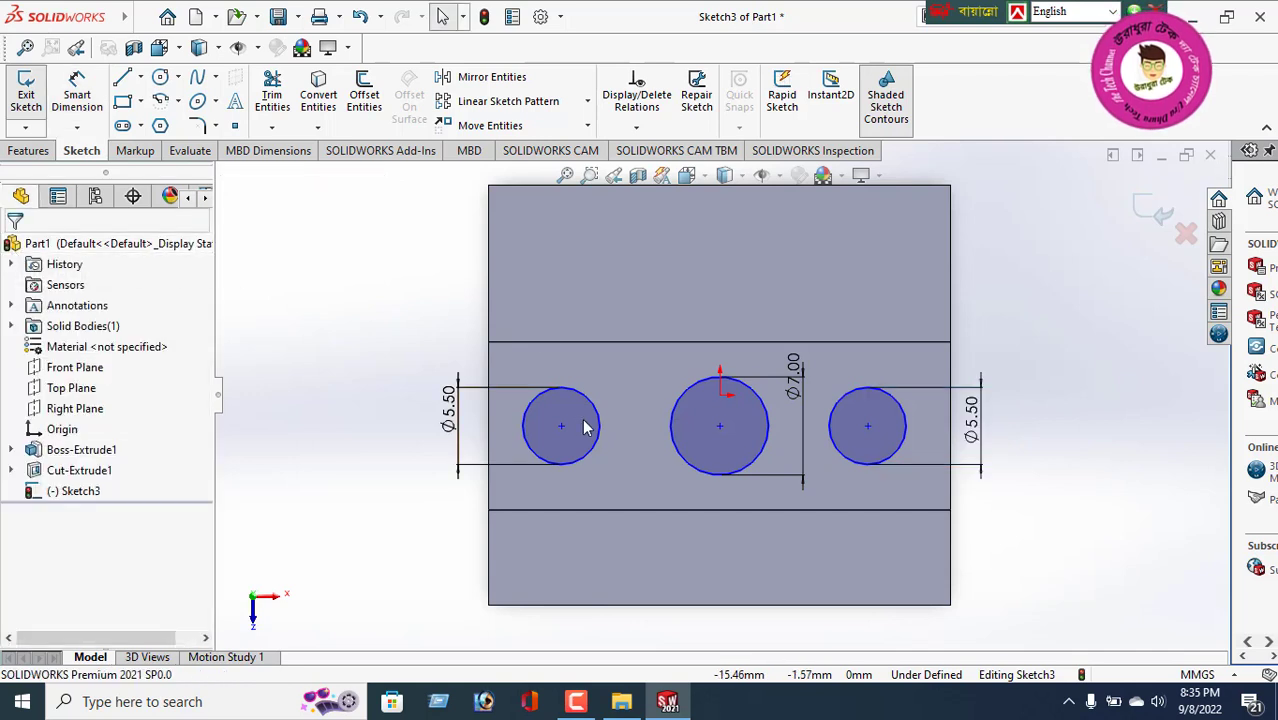
- Cut the three circles on the slot's floor through the block with an Extruded Cut set to Through All
click(38, 151)
click(284, 104)
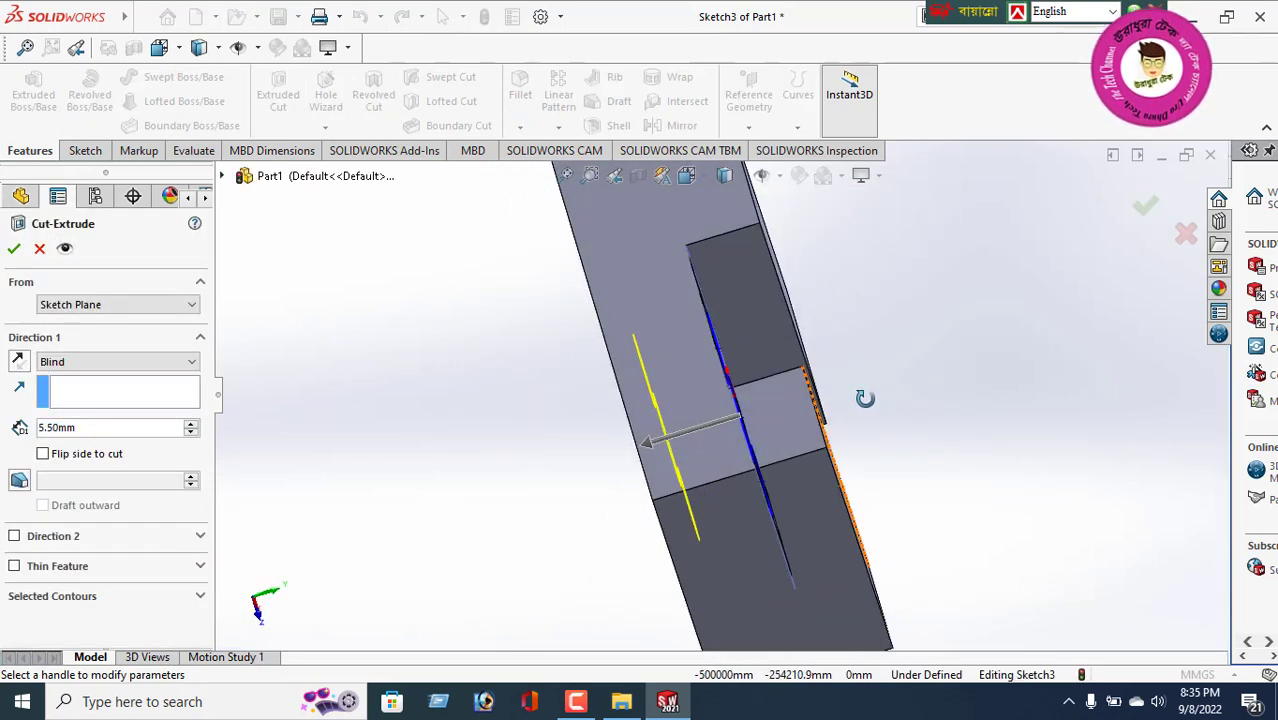
middle_drag(826, 380, 838, 376)
middle_drag(762, 487, 700, 430)
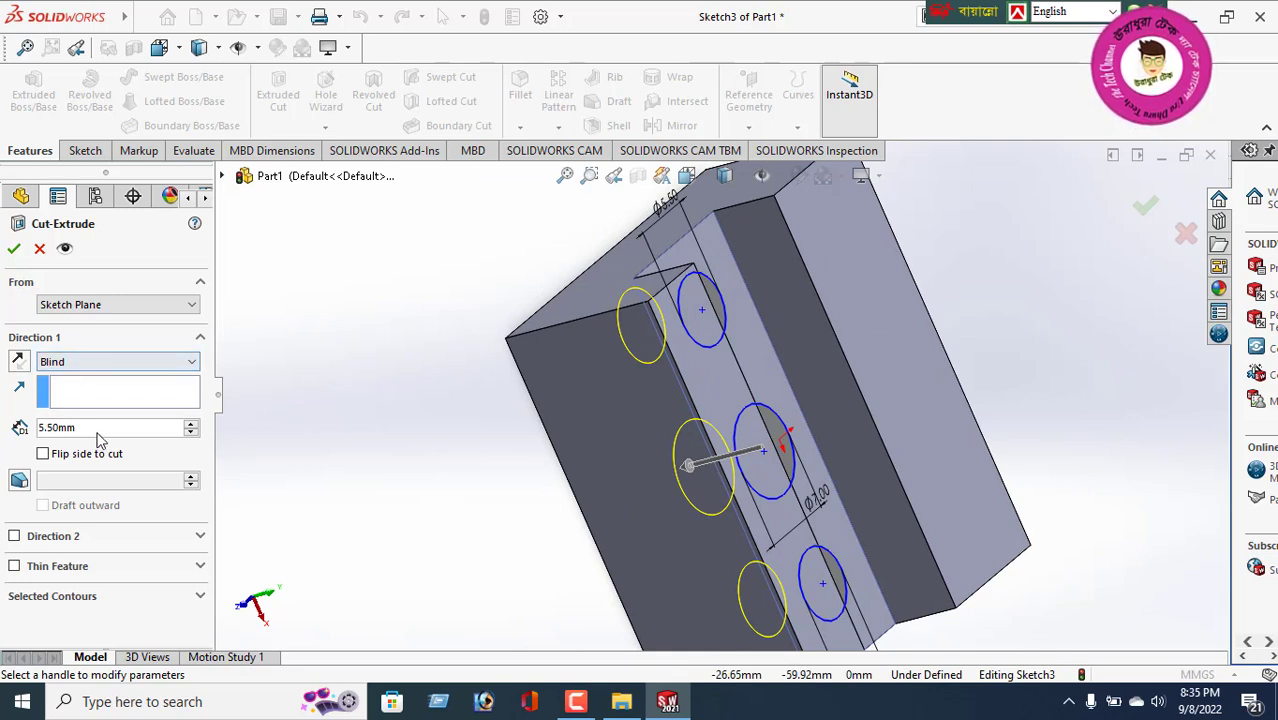
click(141, 366)
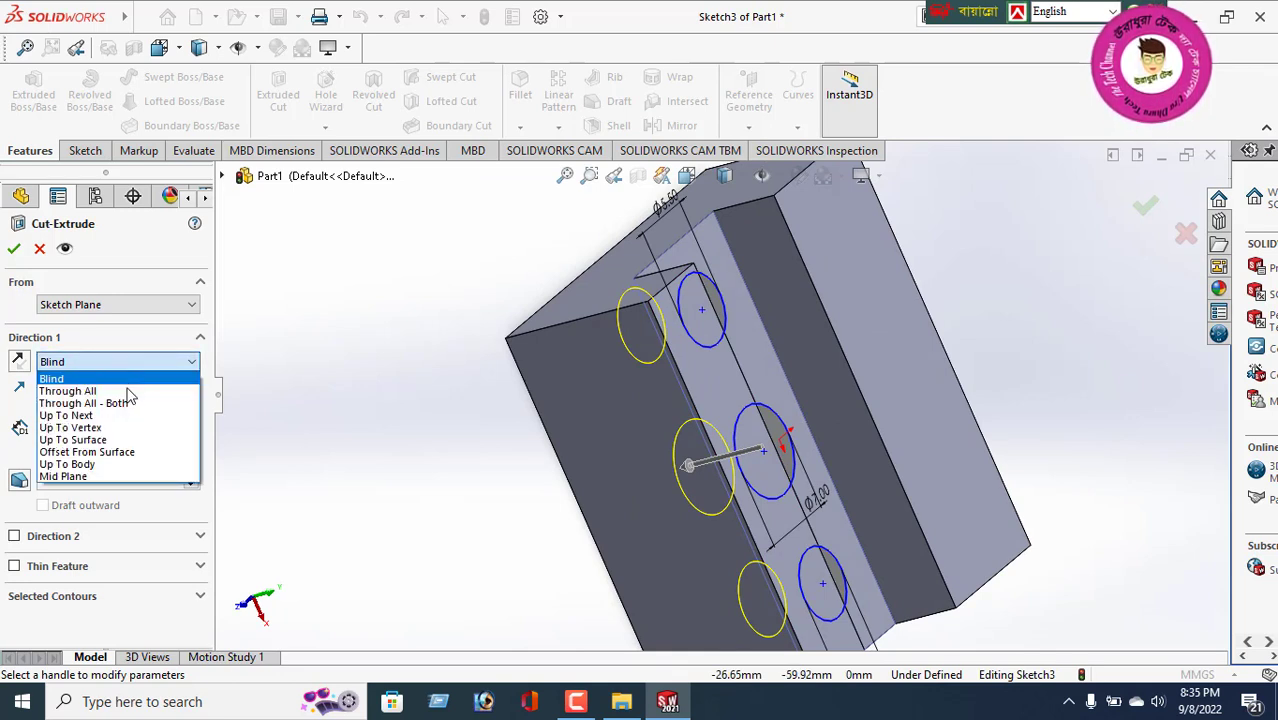
click(122, 391)
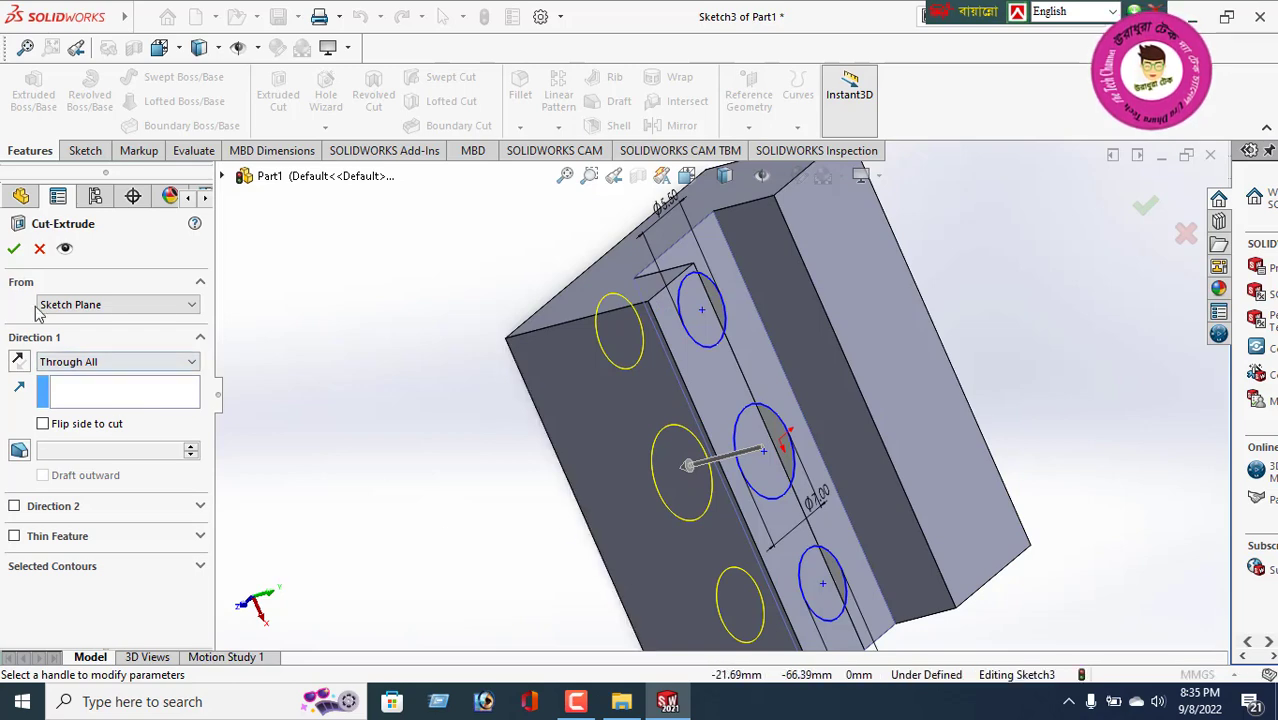
click(12, 250)
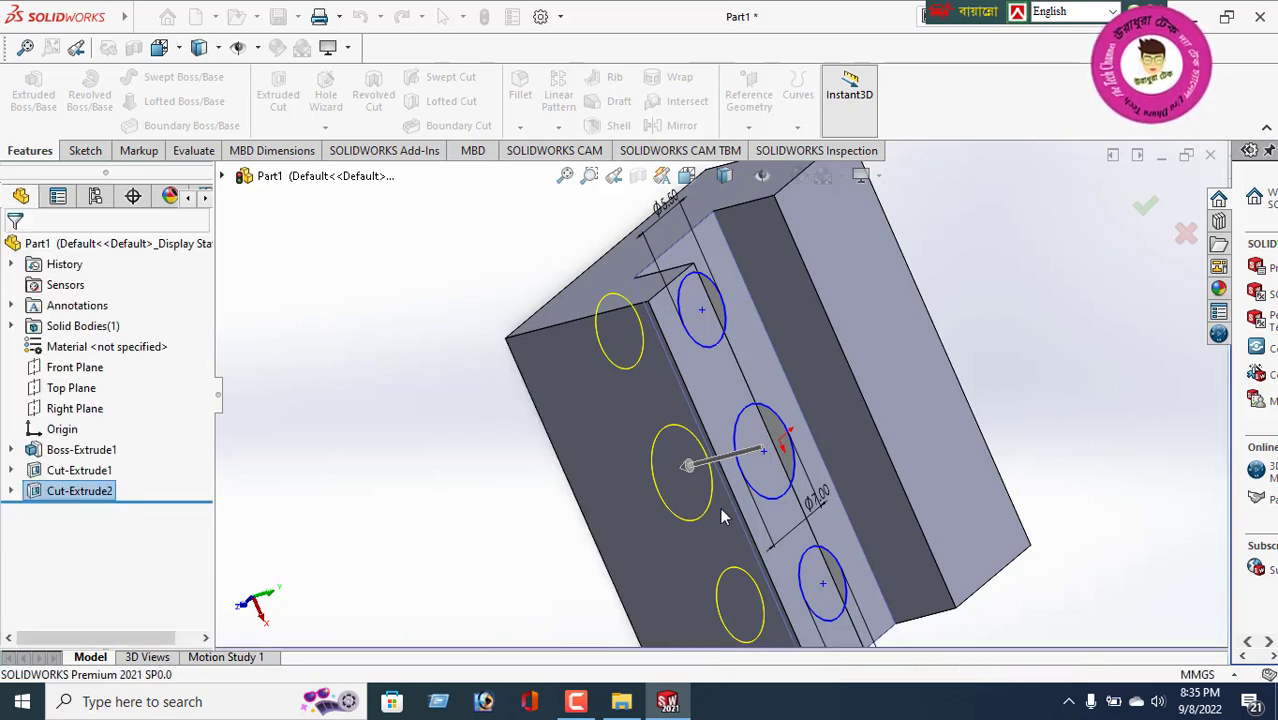
- Examine the three holes in the slot's floor from several angles and up close
middle_drag(733, 526, 631, 535)
scroll(973, 516, down, 2)
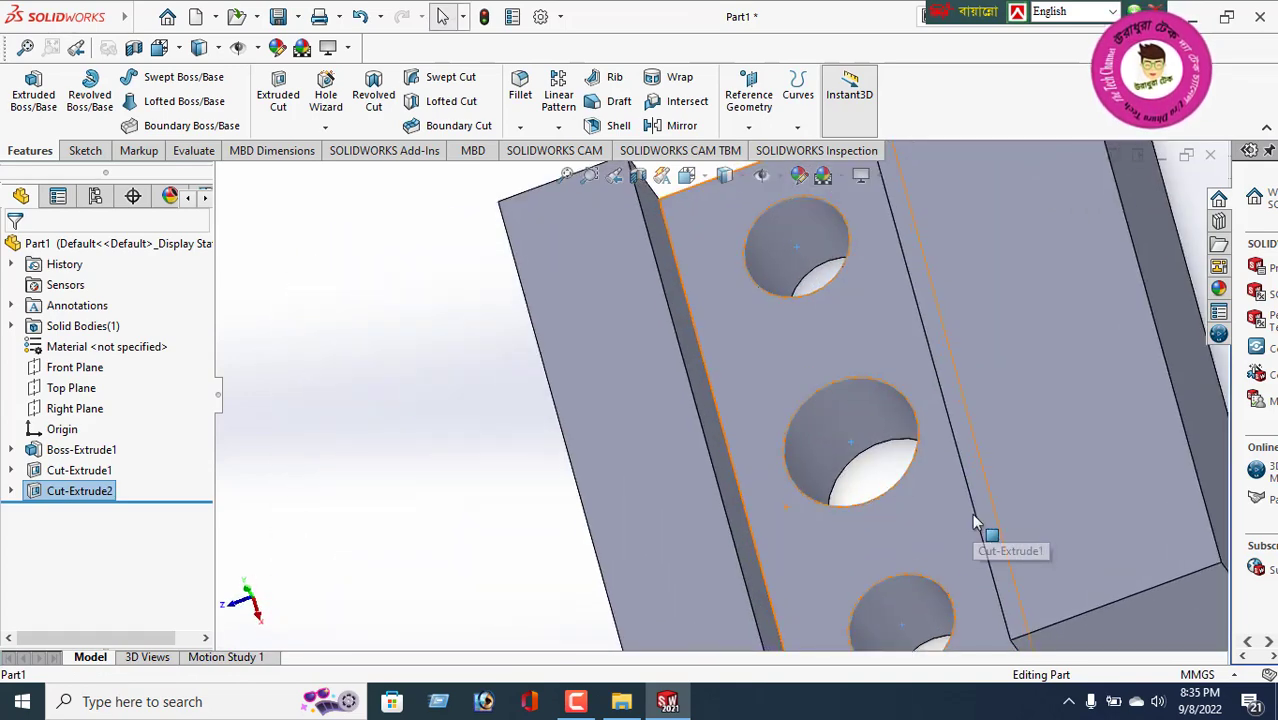
scroll(973, 516, up, 2)
middle_drag(851, 501, 780, 548)
scroll(707, 540, down, 2)
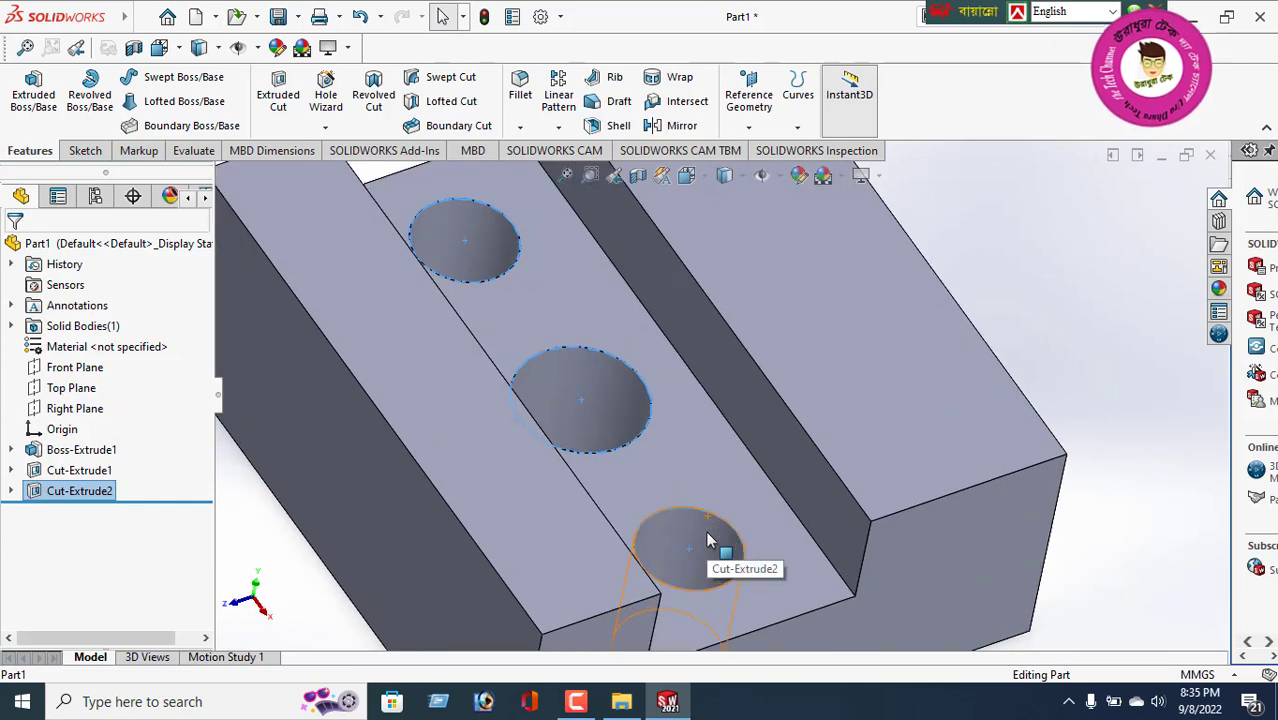
scroll(710, 538, up, 2)
middle_drag(703, 533, 949, 500)
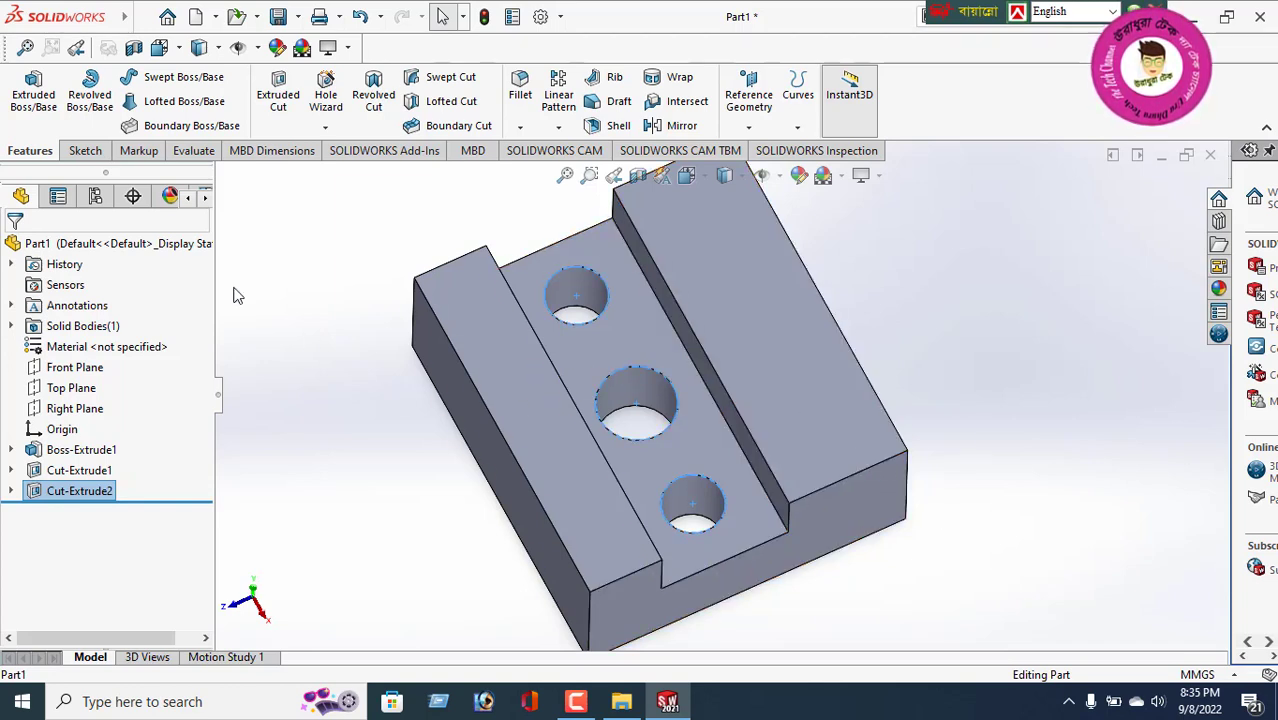
- Start a sketch on the wider raised top face beside the slot with the Circle tool
click(87, 150)
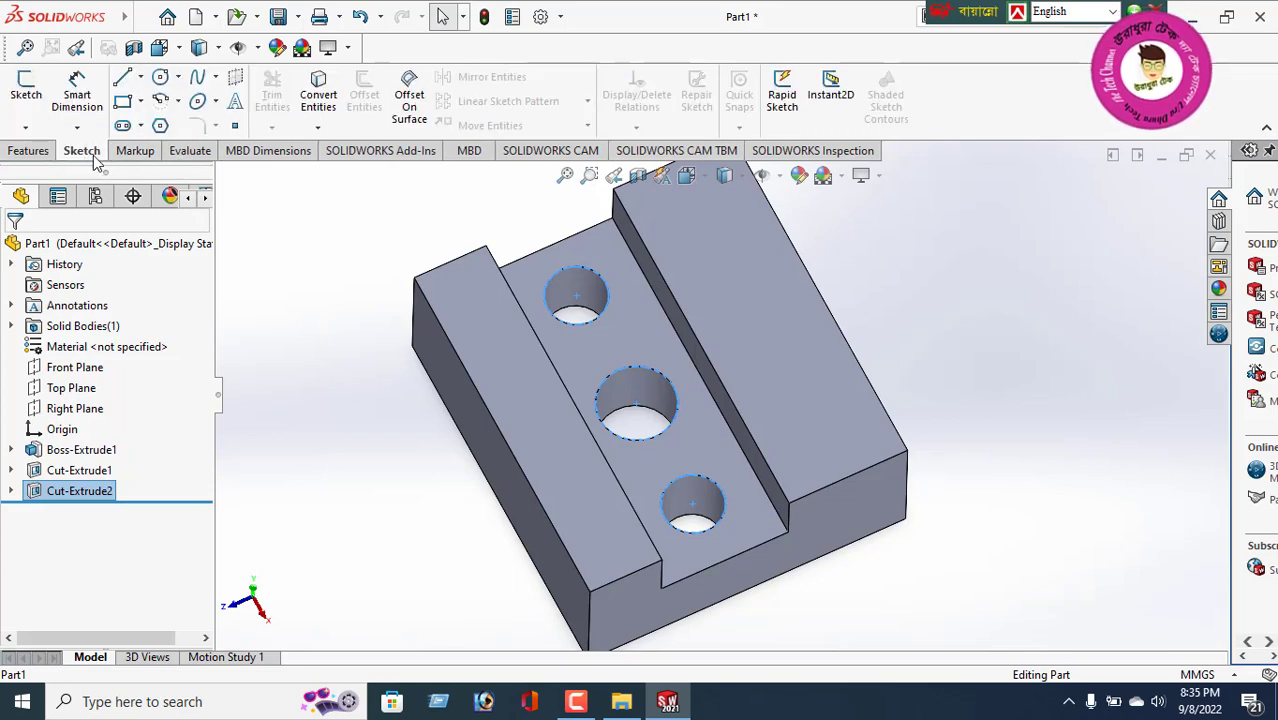
click(161, 77)
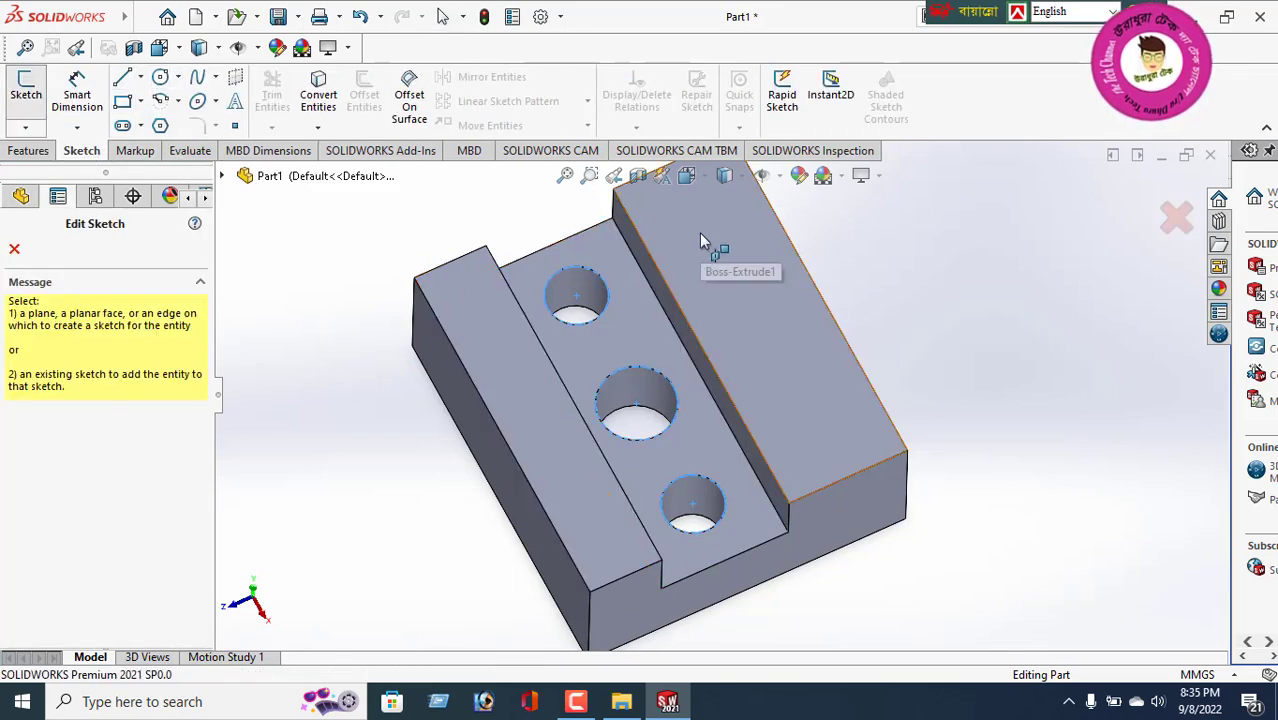
click(714, 269)
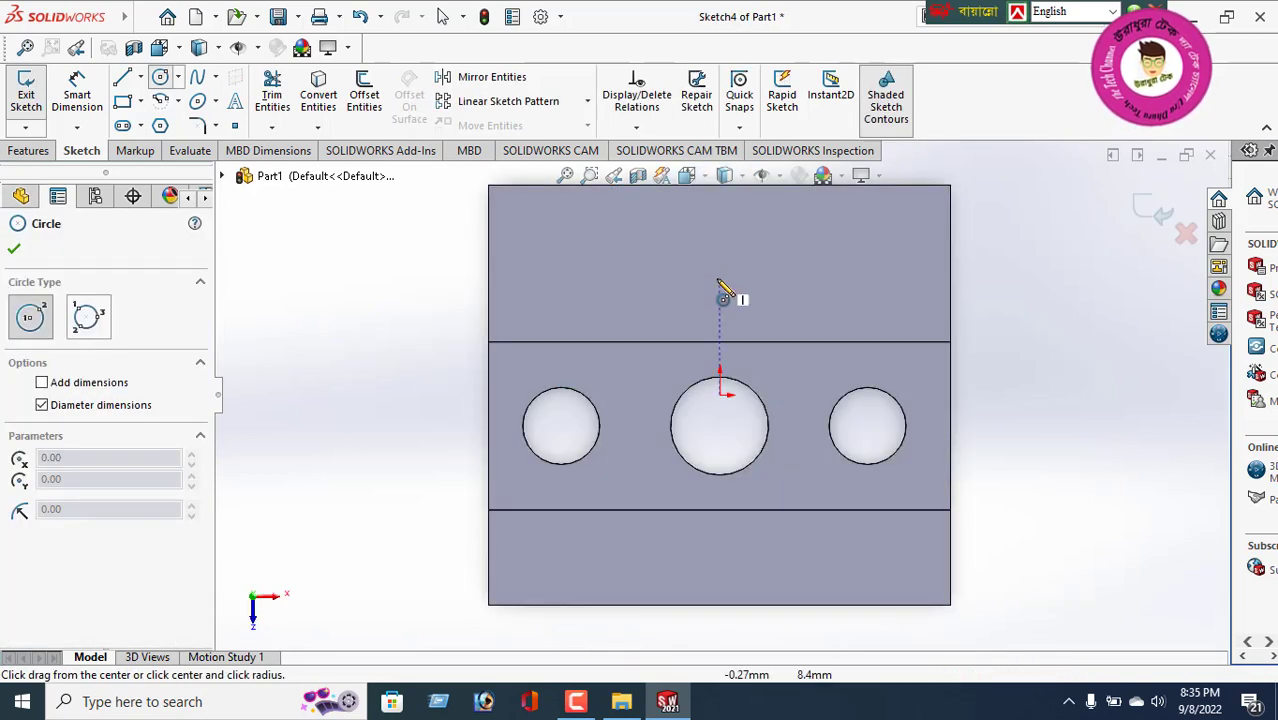
- Sketch two circles on the wider top face, one about 5.3 mm in diameter near its left end and a larger one toward its right end
click(567, 271)
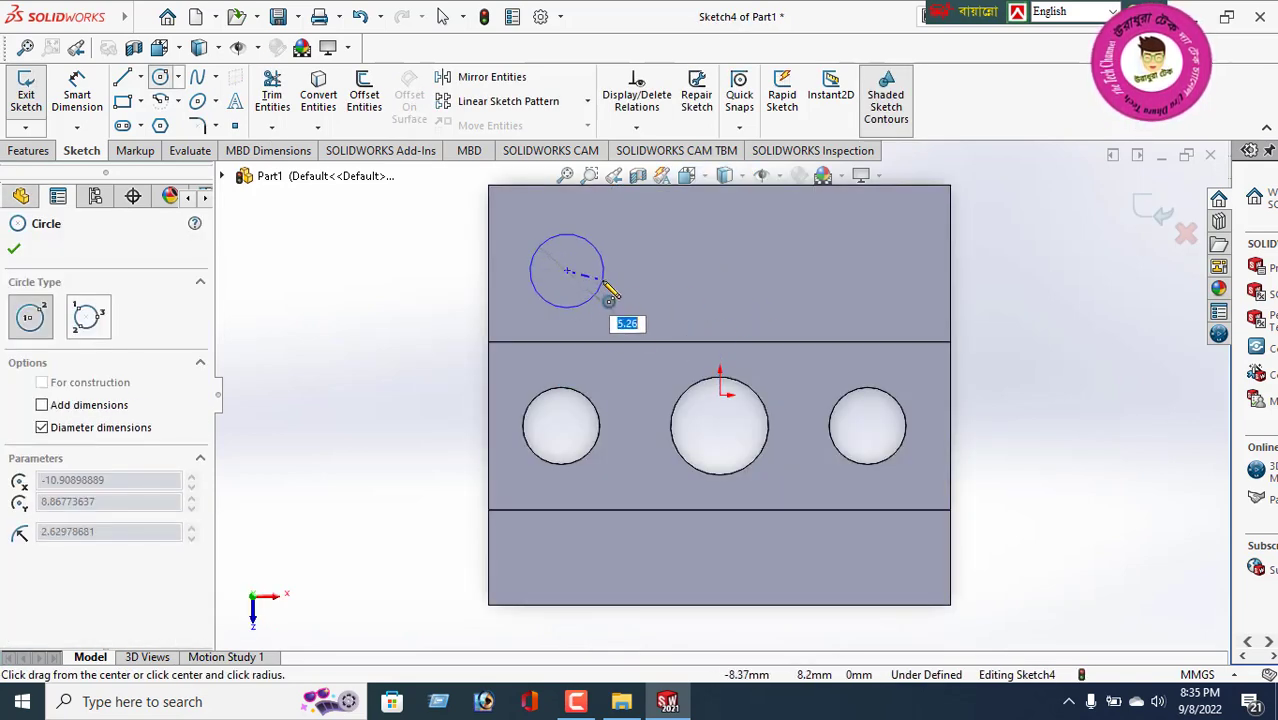
click(603, 284)
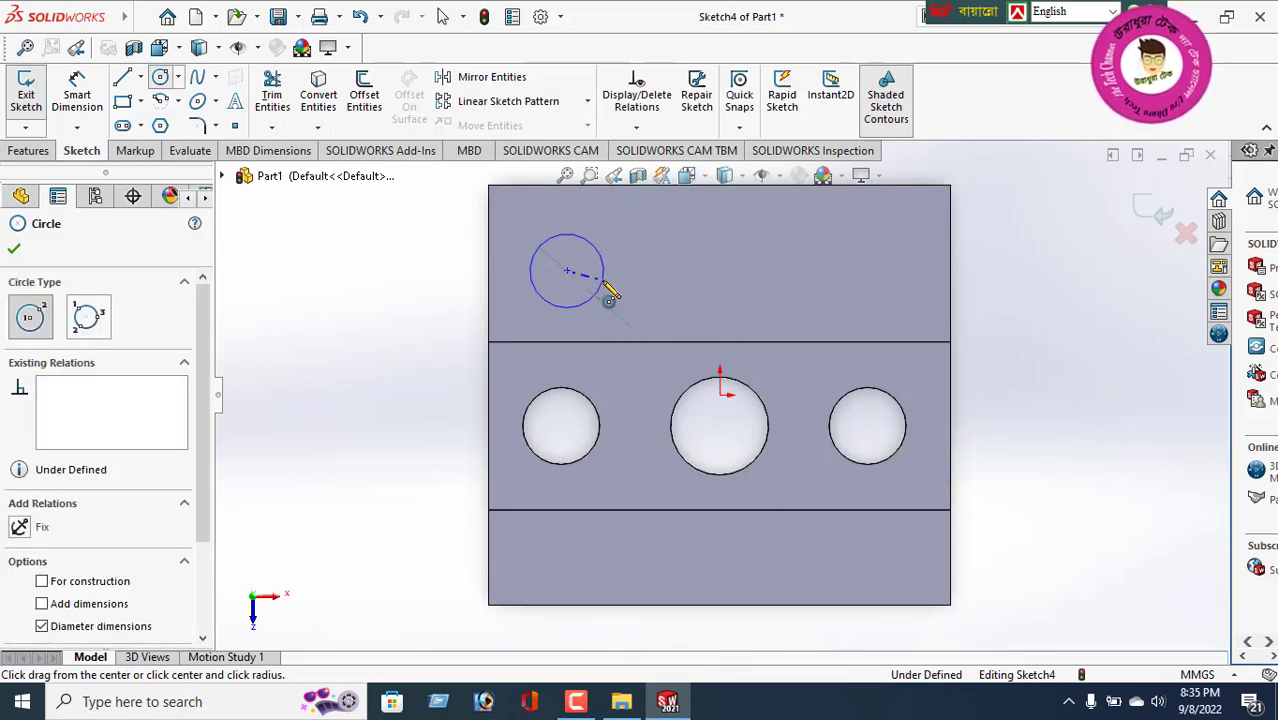
click(818, 260)
click(849, 294)
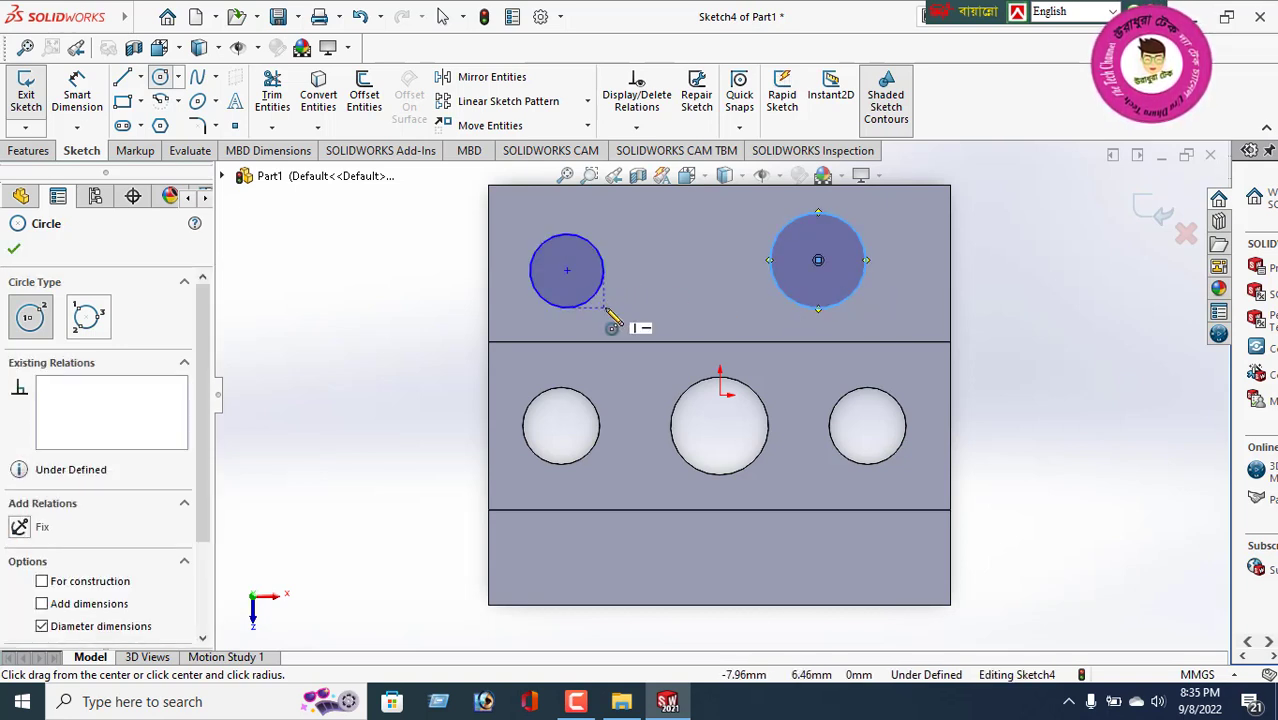
mouse_move(796, 496)
middle_down()
mouse_move(847, 428)
mouse_move(815, 410)
mouse_move(802, 418)
middle_up()
scroll(805, 421, up, 2)
middle_drag(851, 471, 757, 398)
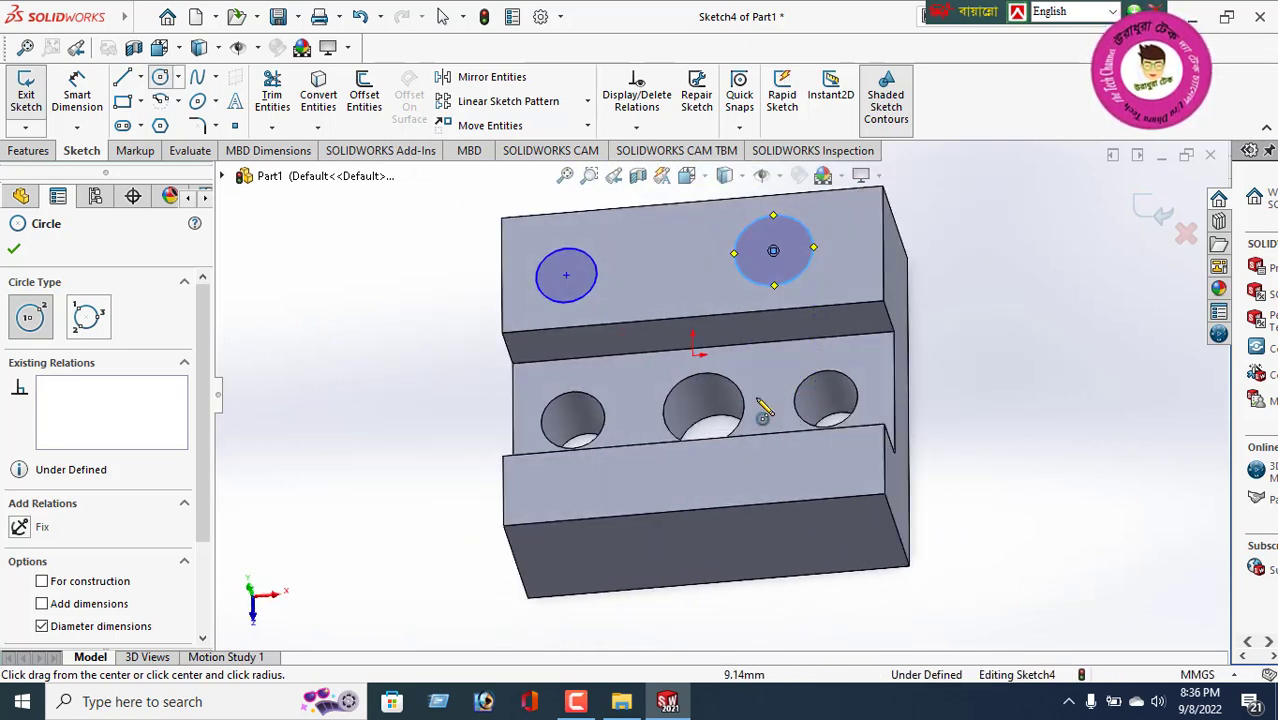
click(13, 252)
- Dimension the distance from the left circle's centre to the face's slot-side edge and set it to 7 mm
click(77, 95)
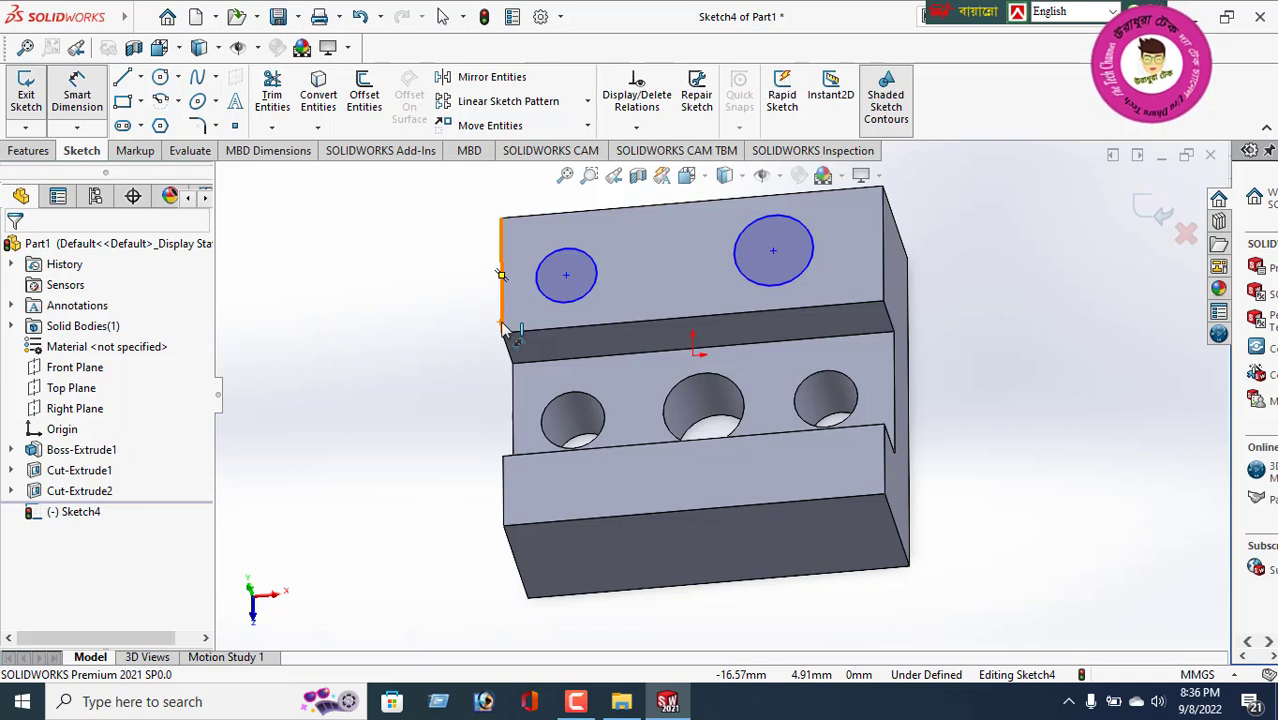
click(566, 275)
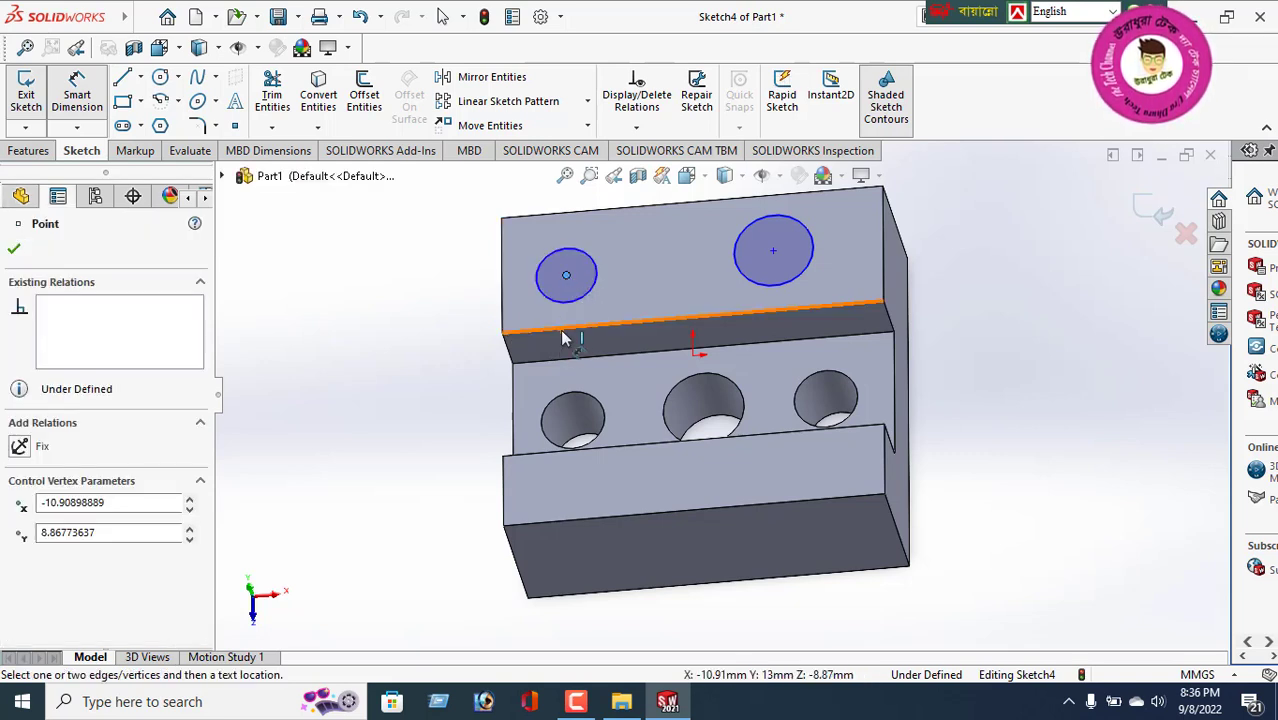
click(561, 335)
click(430, 314)
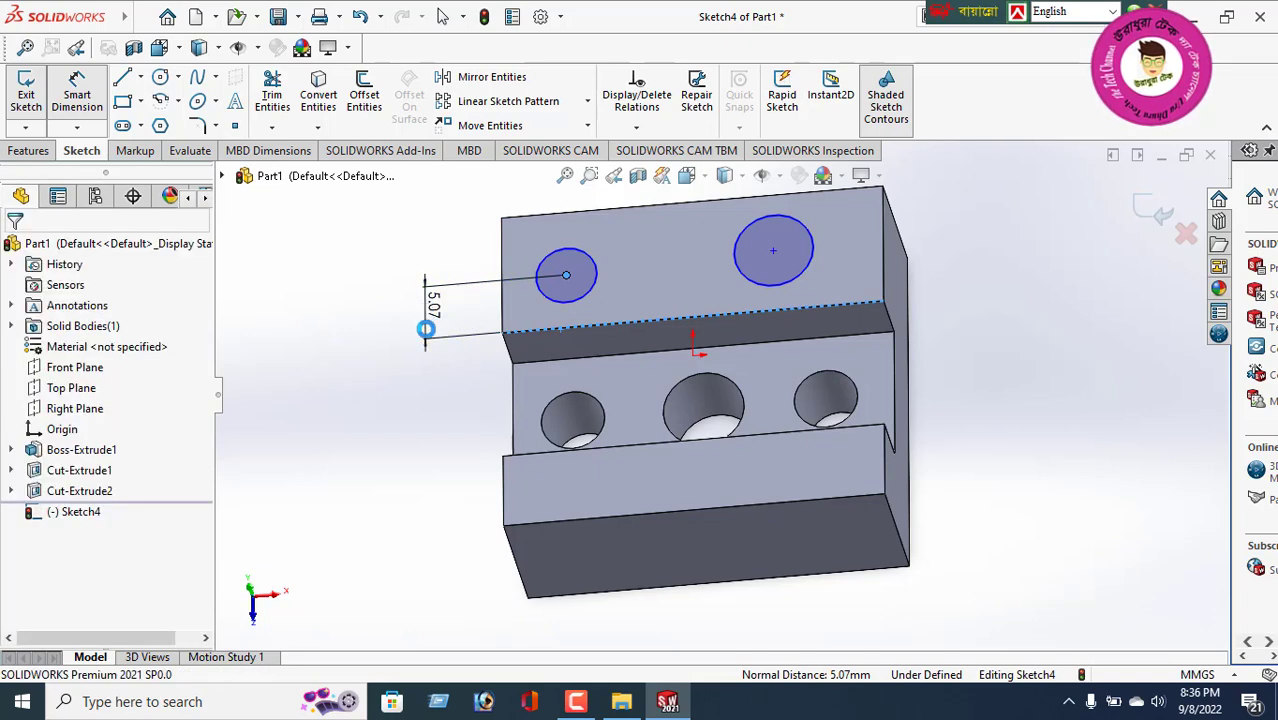
text(7)
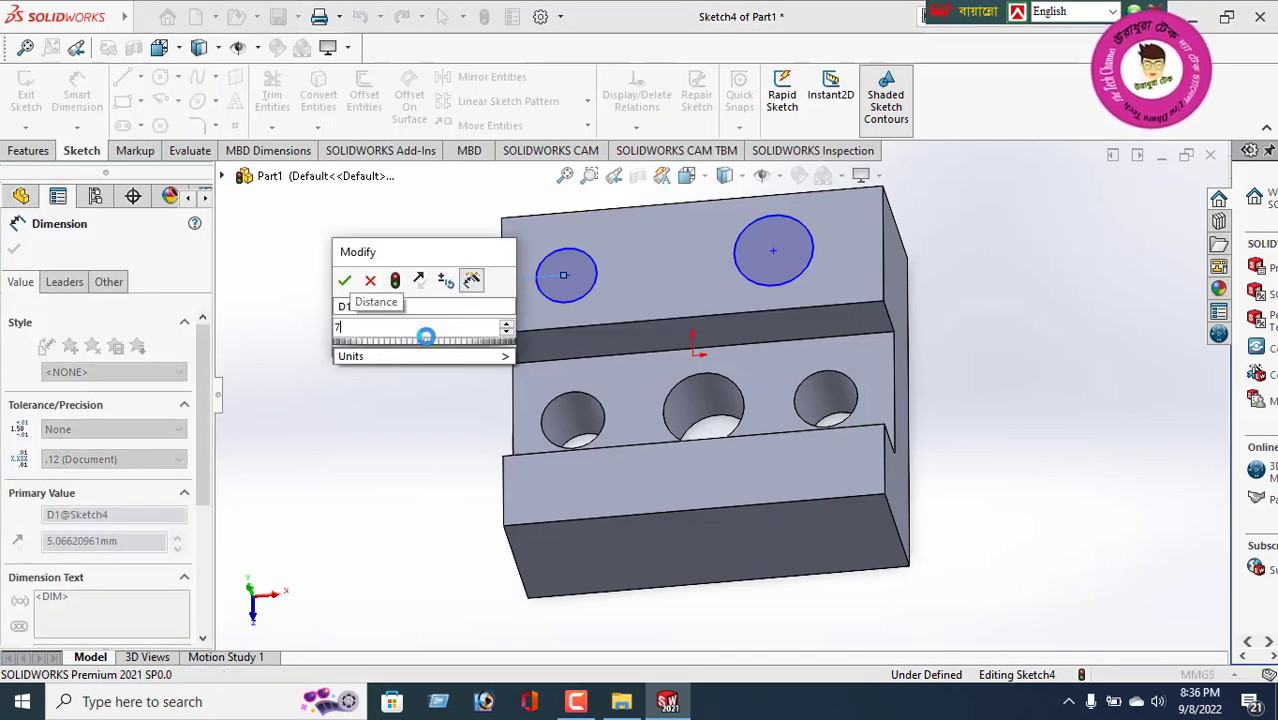
key(Return)
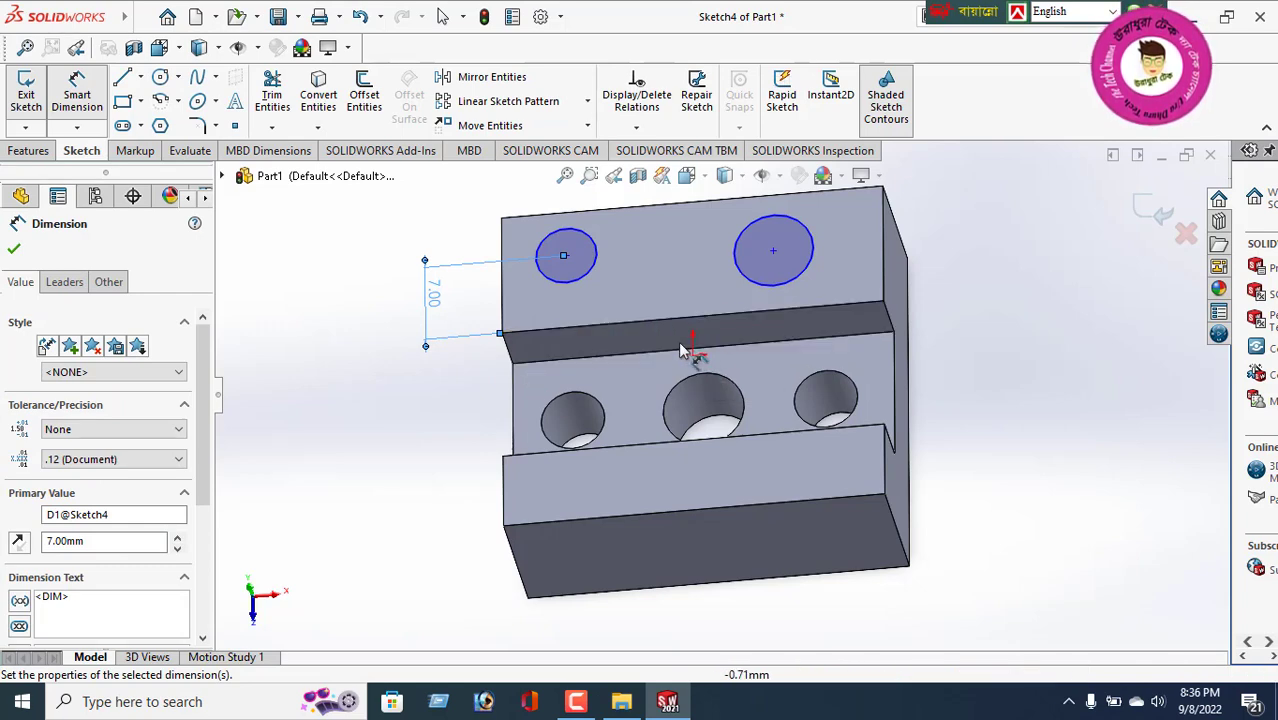
- Dimension the diameter of the left circle on the wider top face and set it to 7 mm
mouse_move(650, 362)
middle_down()
mouse_move(670, 357)
mouse_move(656, 362)
middle_up()
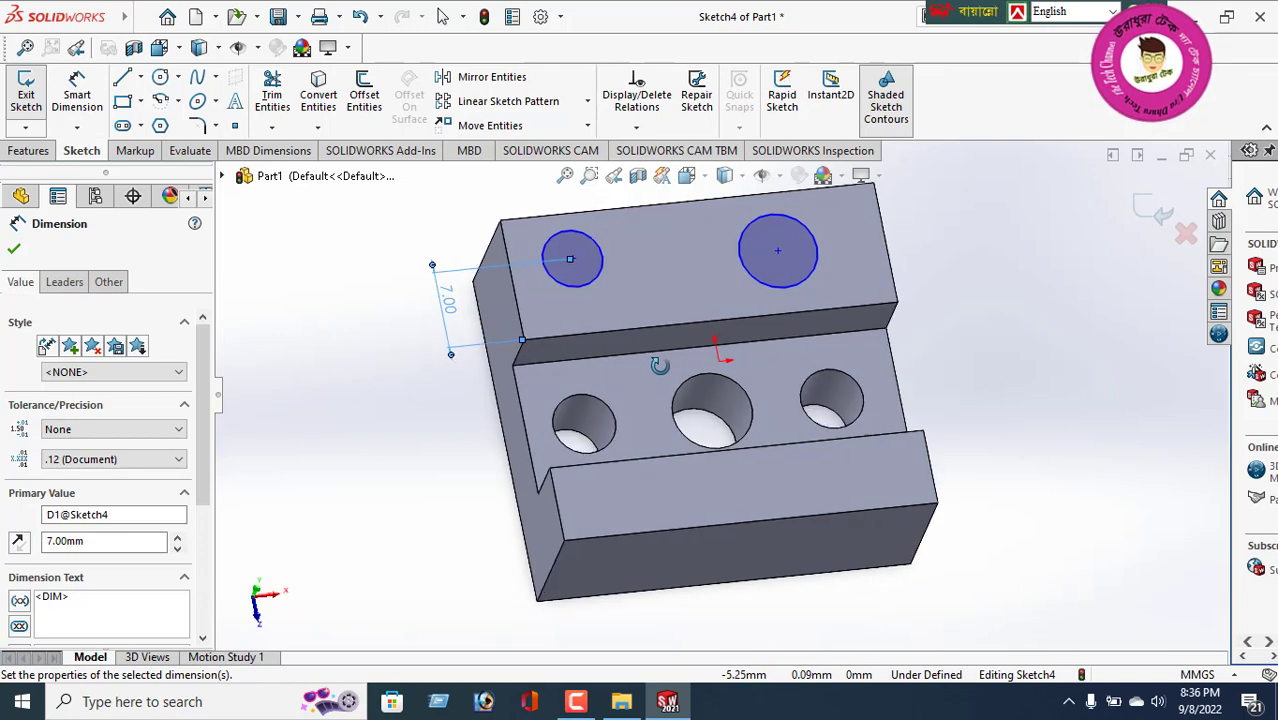
click(563, 287)
click(446, 236)
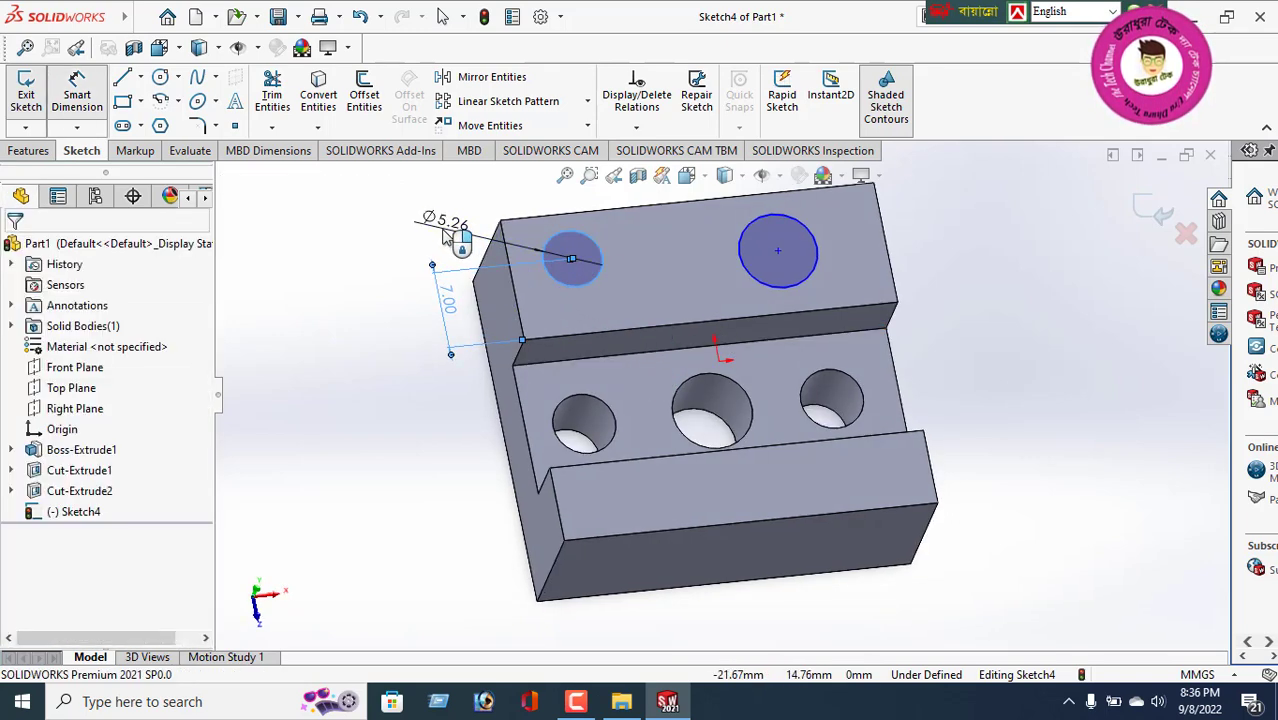
text(7)
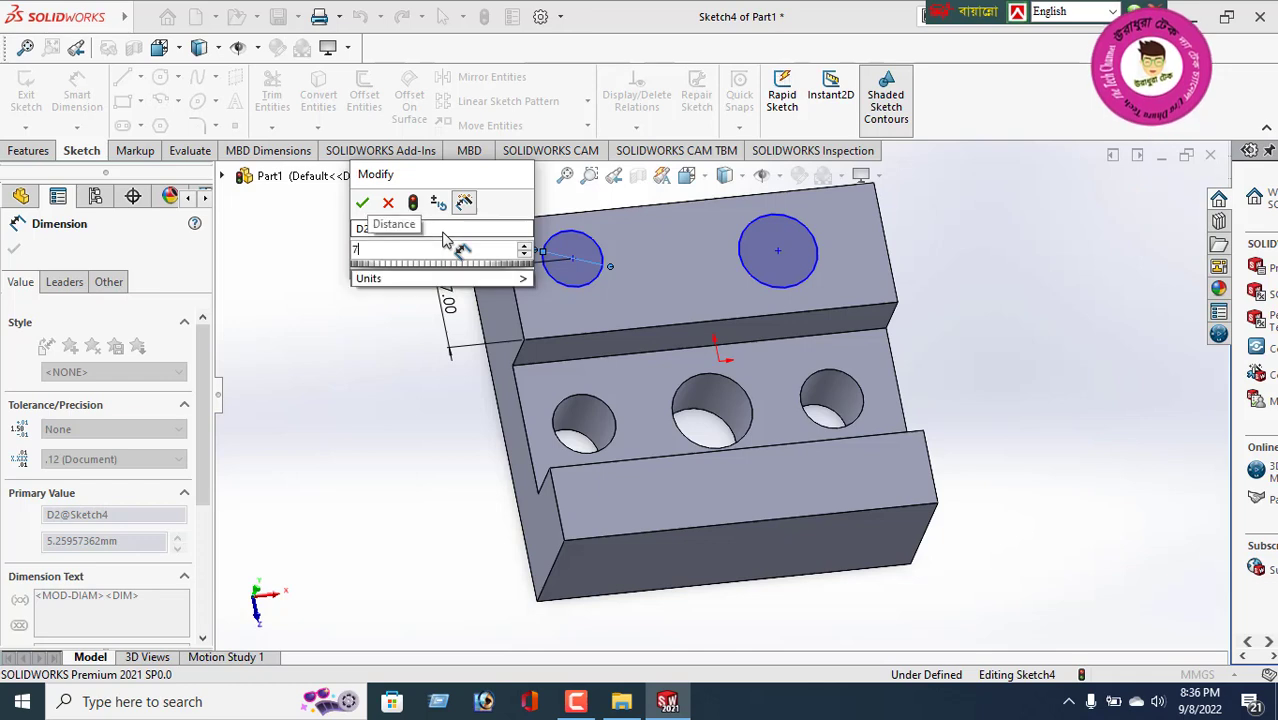
key(Return)
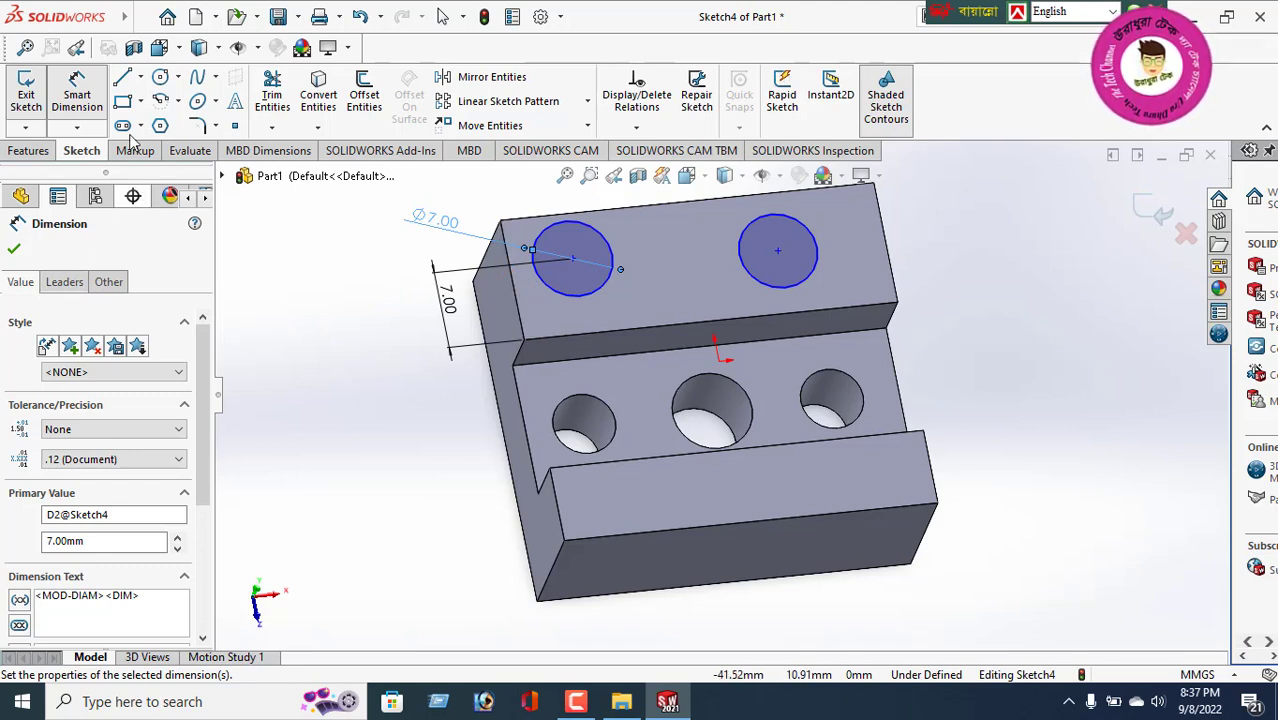
- Undo both dimensions and the two circles sketched on the wider top face
click(360, 17)
click(360, 17)
click(360, 17)
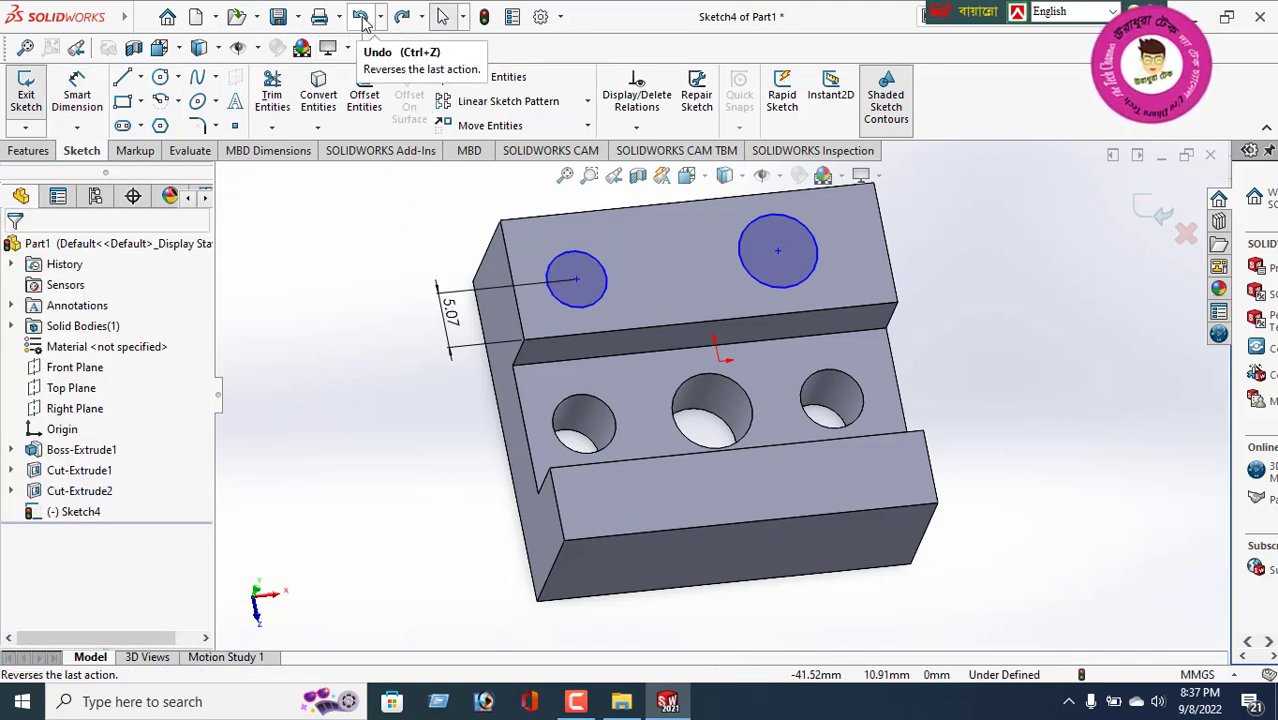
click(360, 17)
click(360, 17)
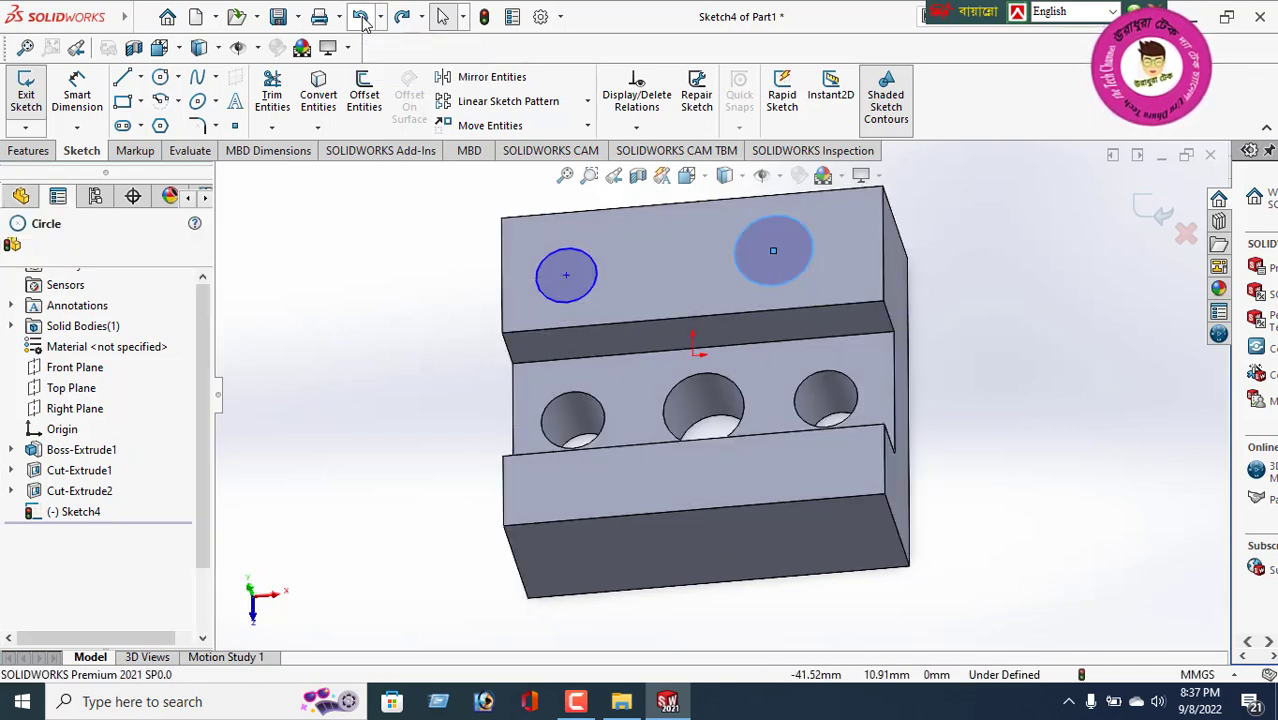
click(361, 18)
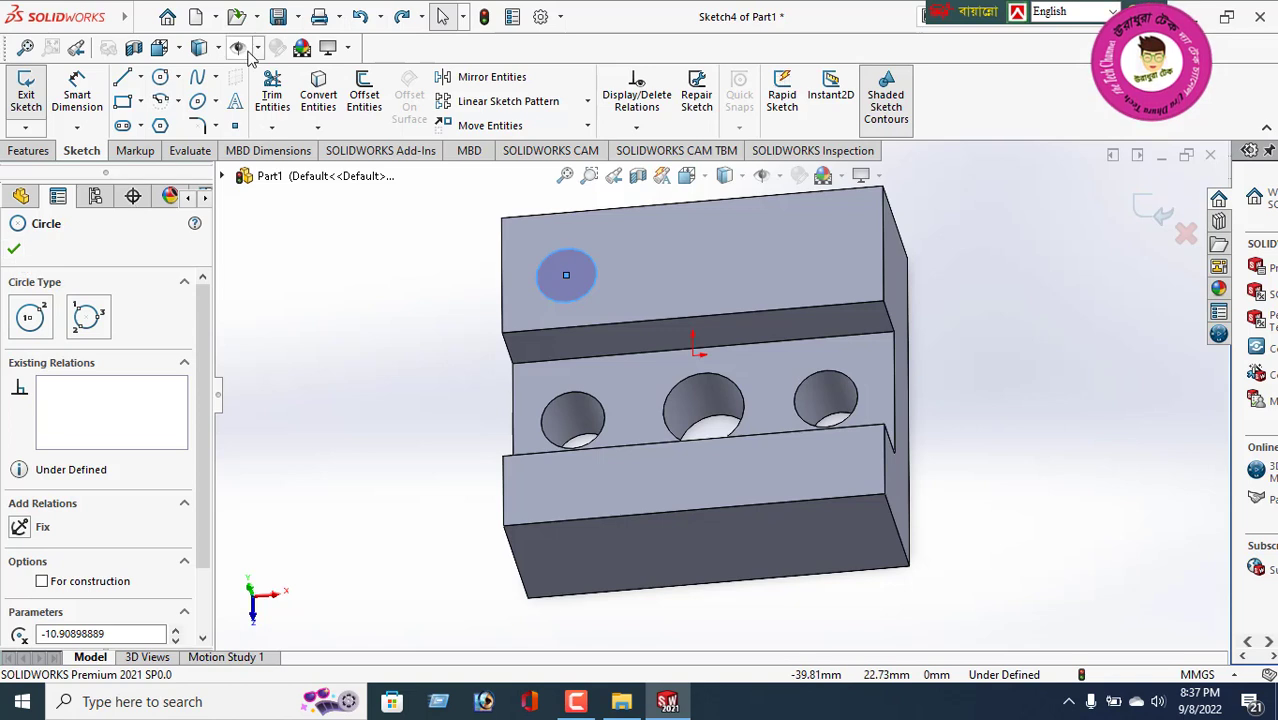
click(360, 17)
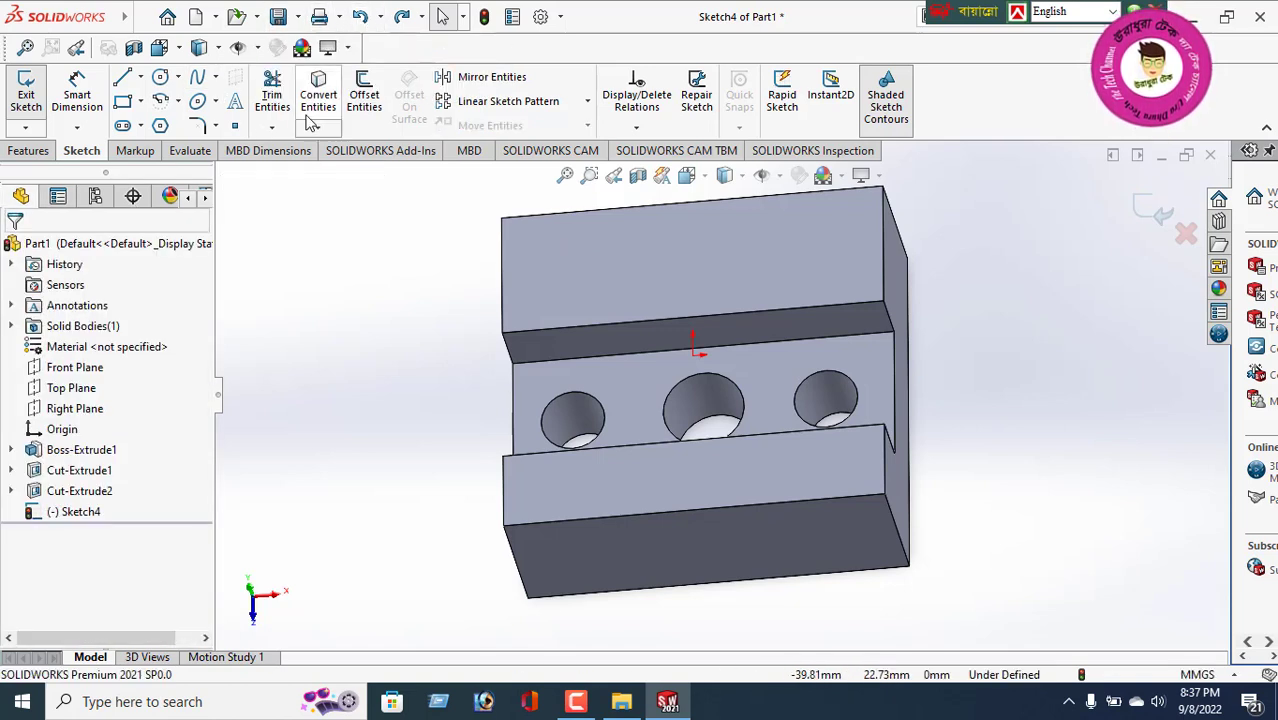
- Sketch a centreline along the wider top face, joining the midpoints of its left and right edges
click(140, 80)
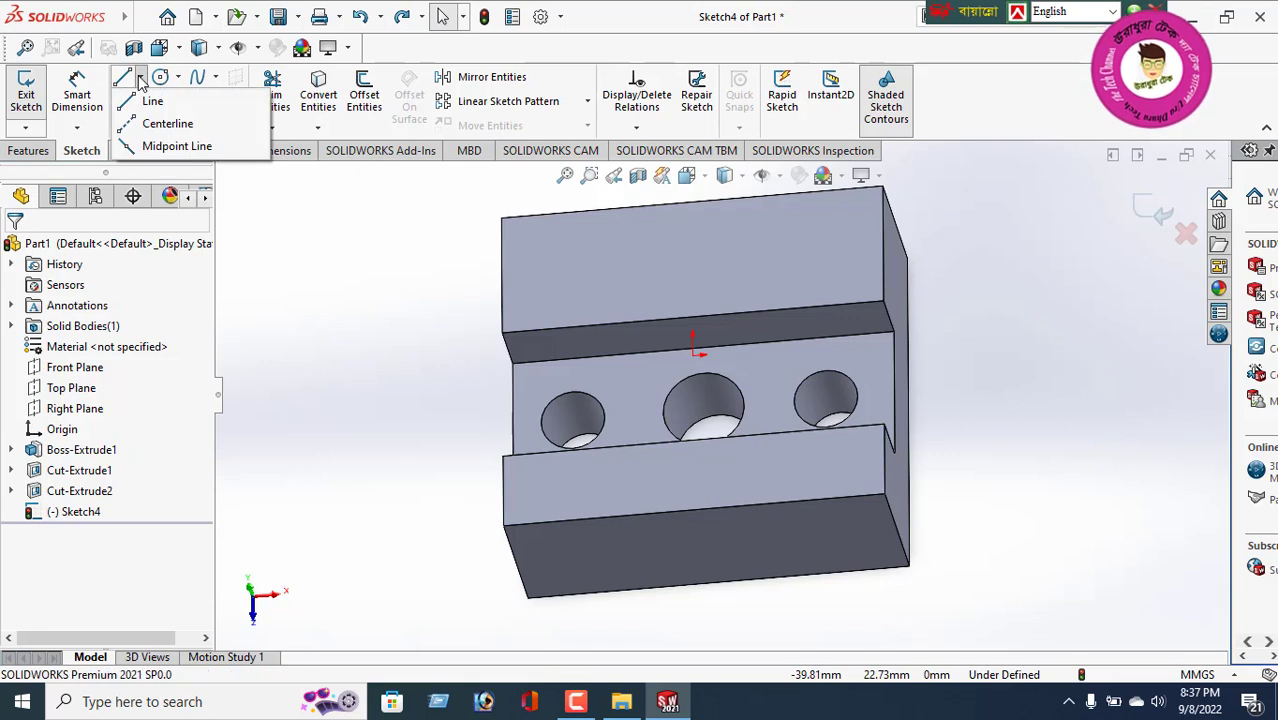
click(160, 124)
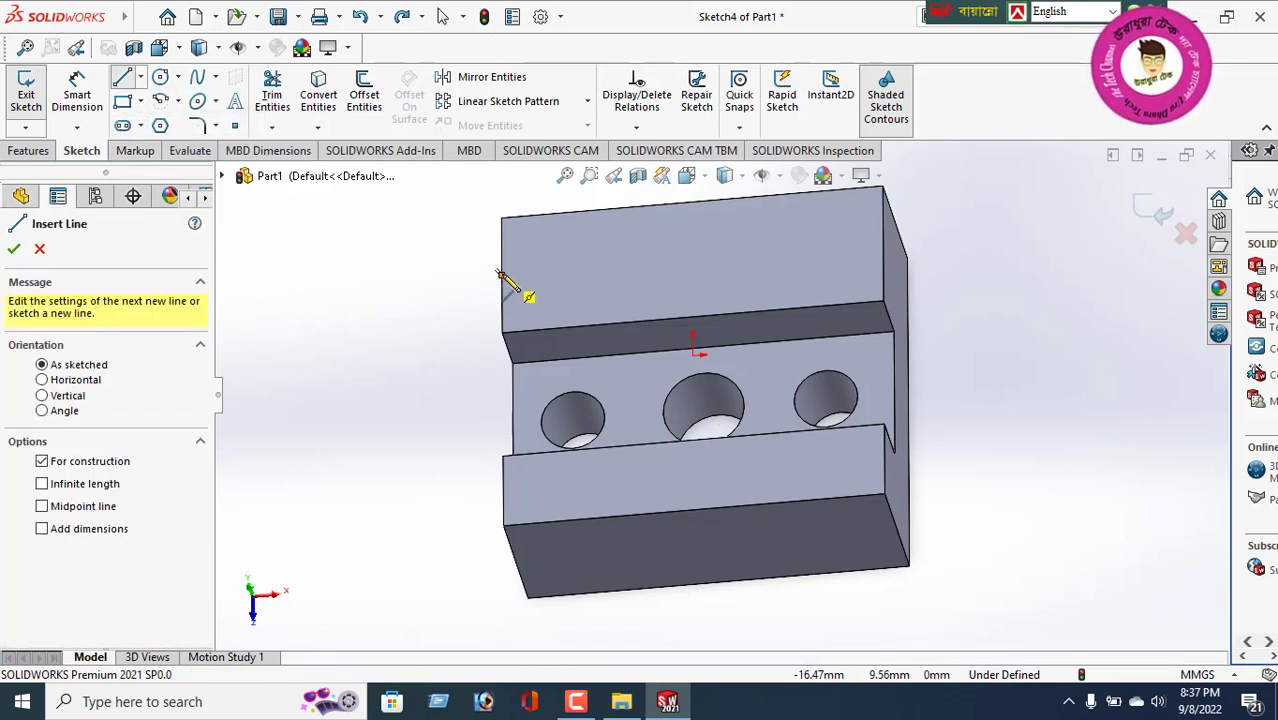
click(500, 273)
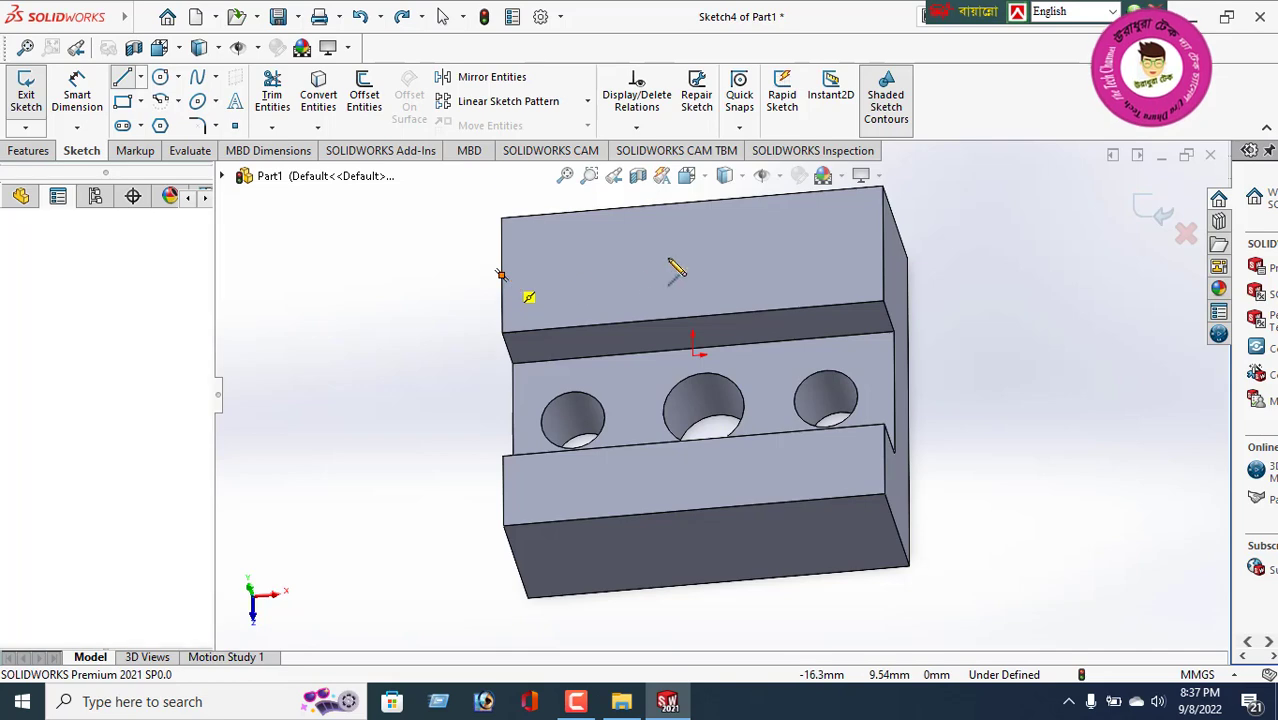
click(883, 243)
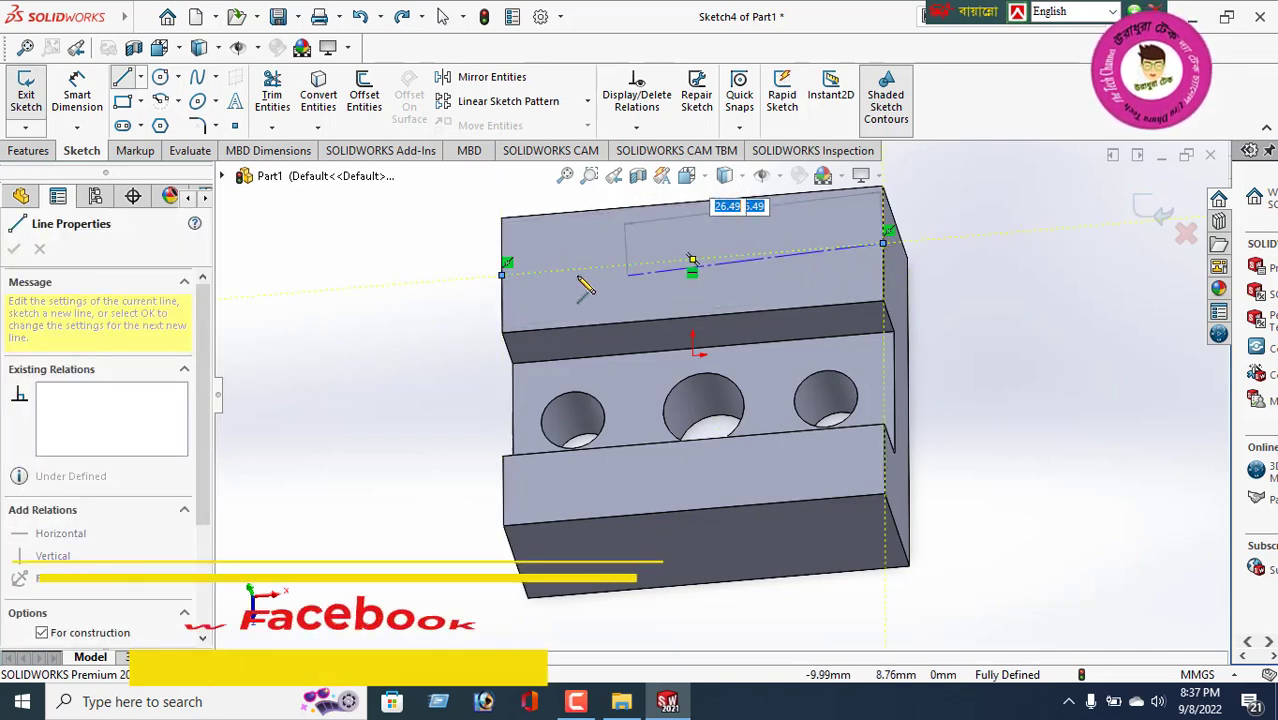
right_click(1003, 245)
click(1030, 247)
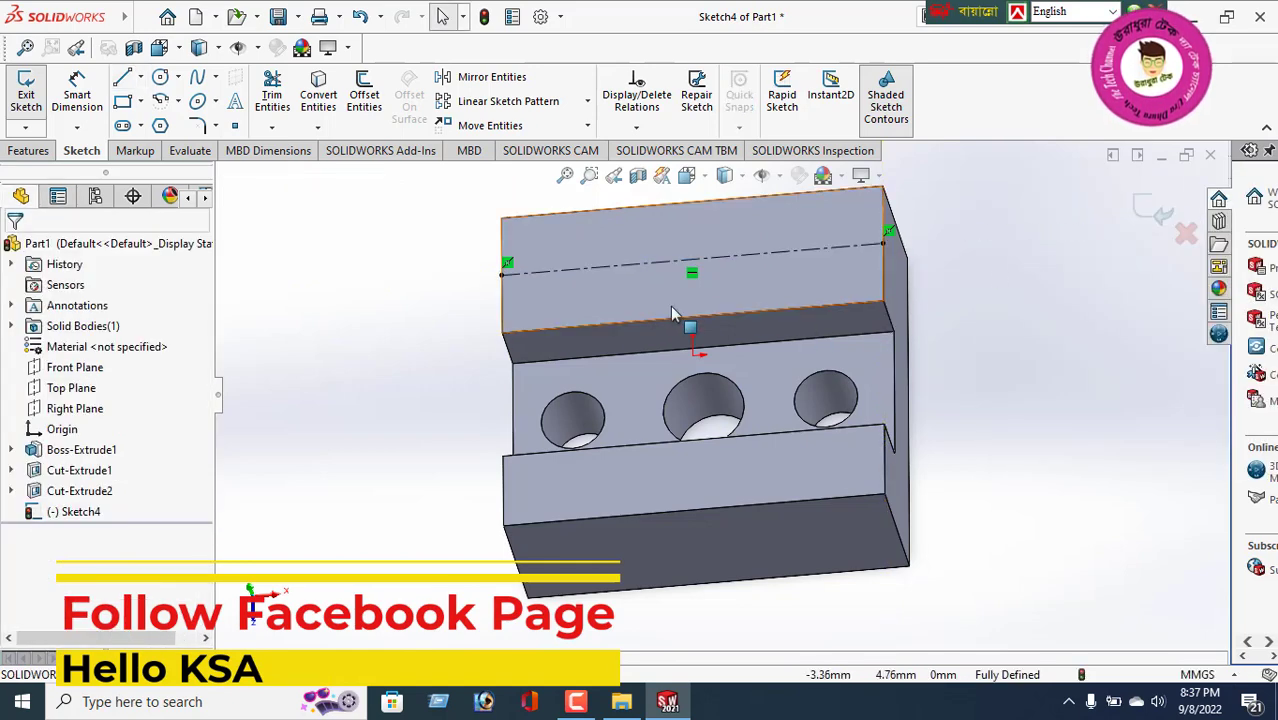
- Sketch two circles centred on the wider top face's centreline, about 6.9 mm from its left end and about 7.3 mm from its right end
middle_drag(690, 308, 775, 294)
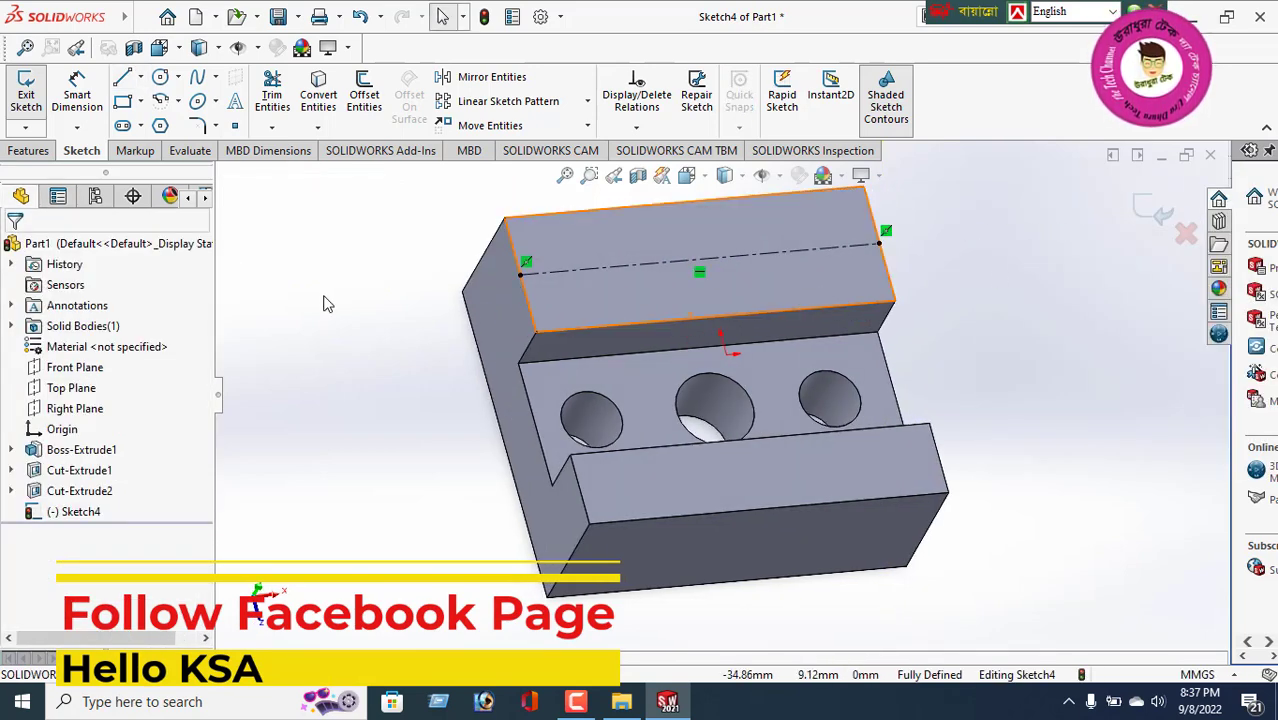
click(160, 77)
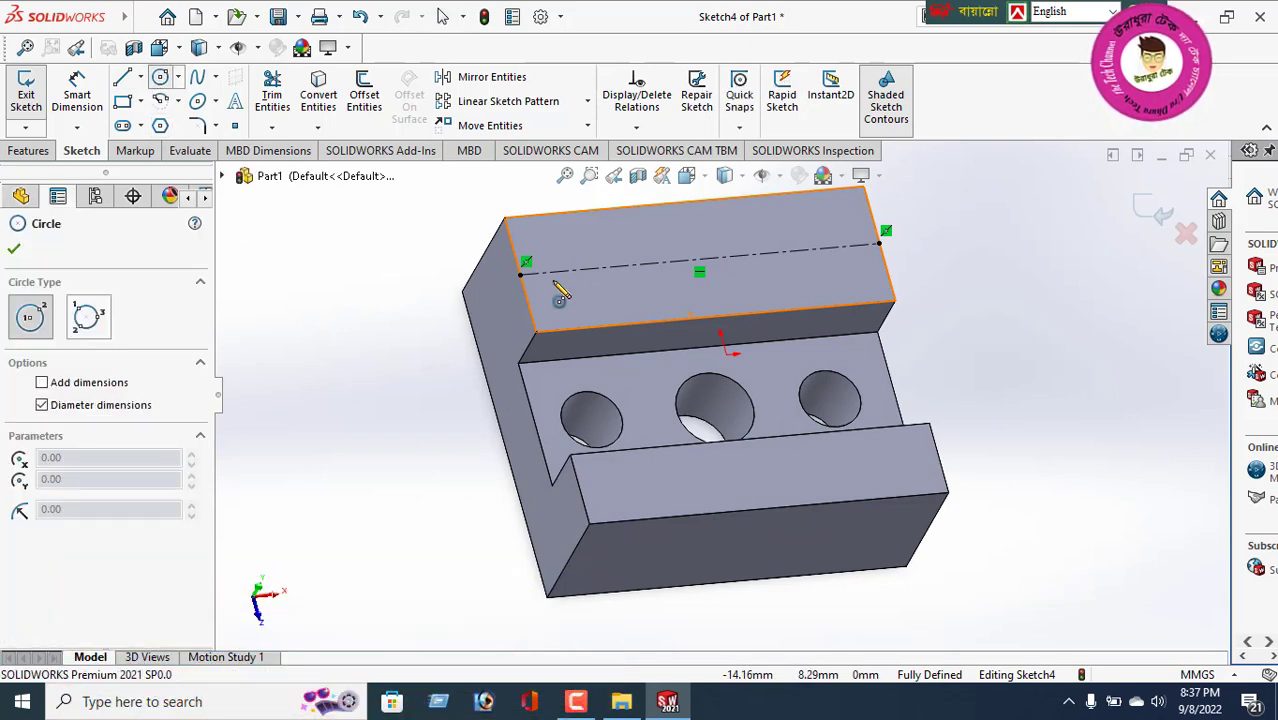
click(622, 295)
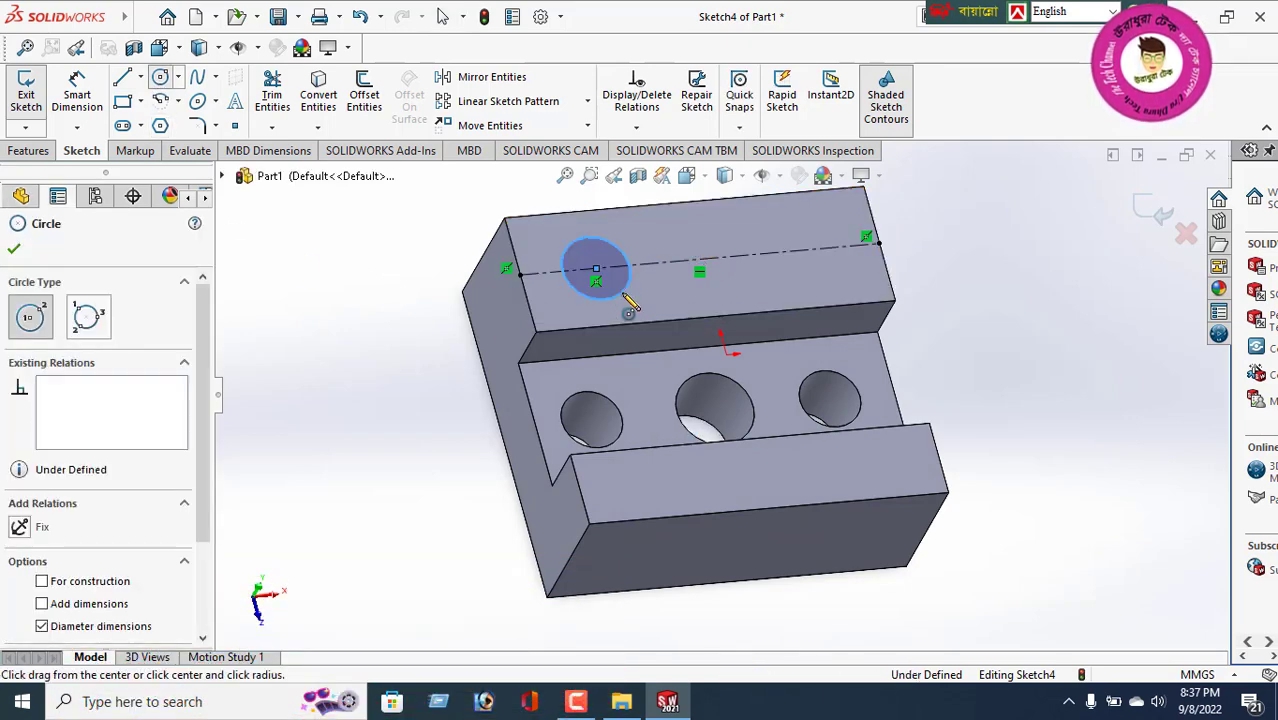
click(800, 248)
click(837, 283)
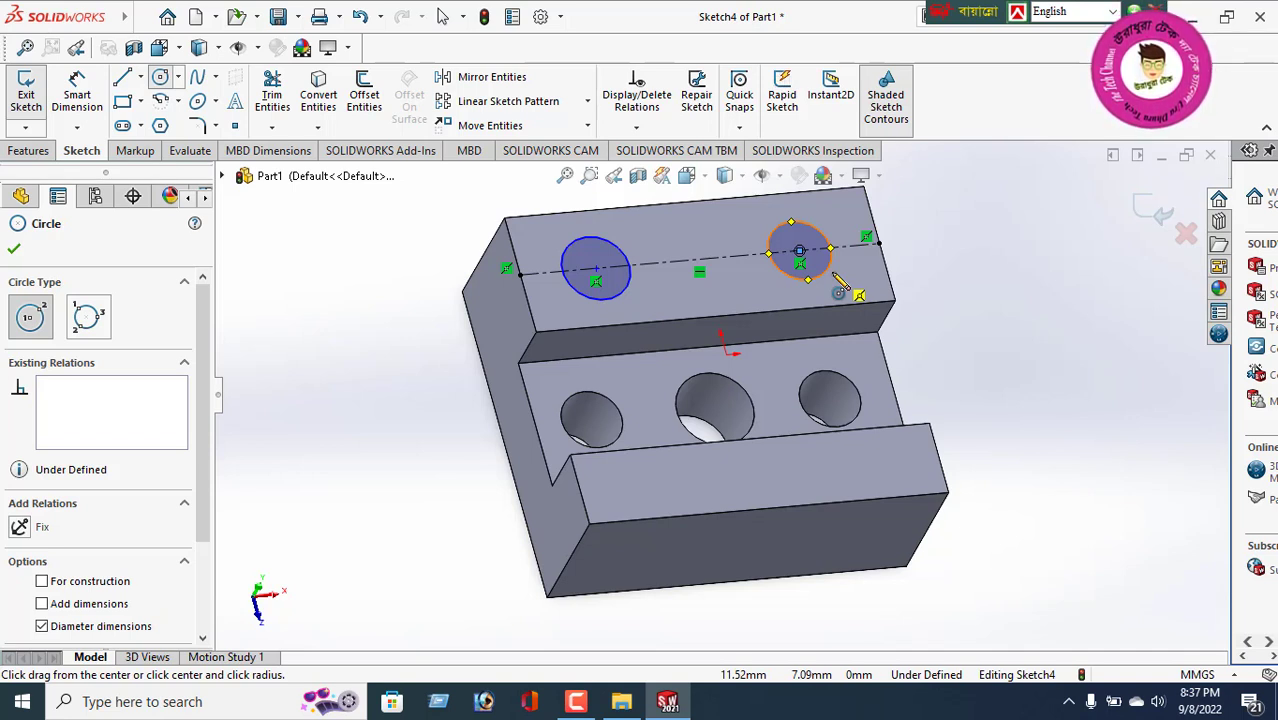
click(808, 274)
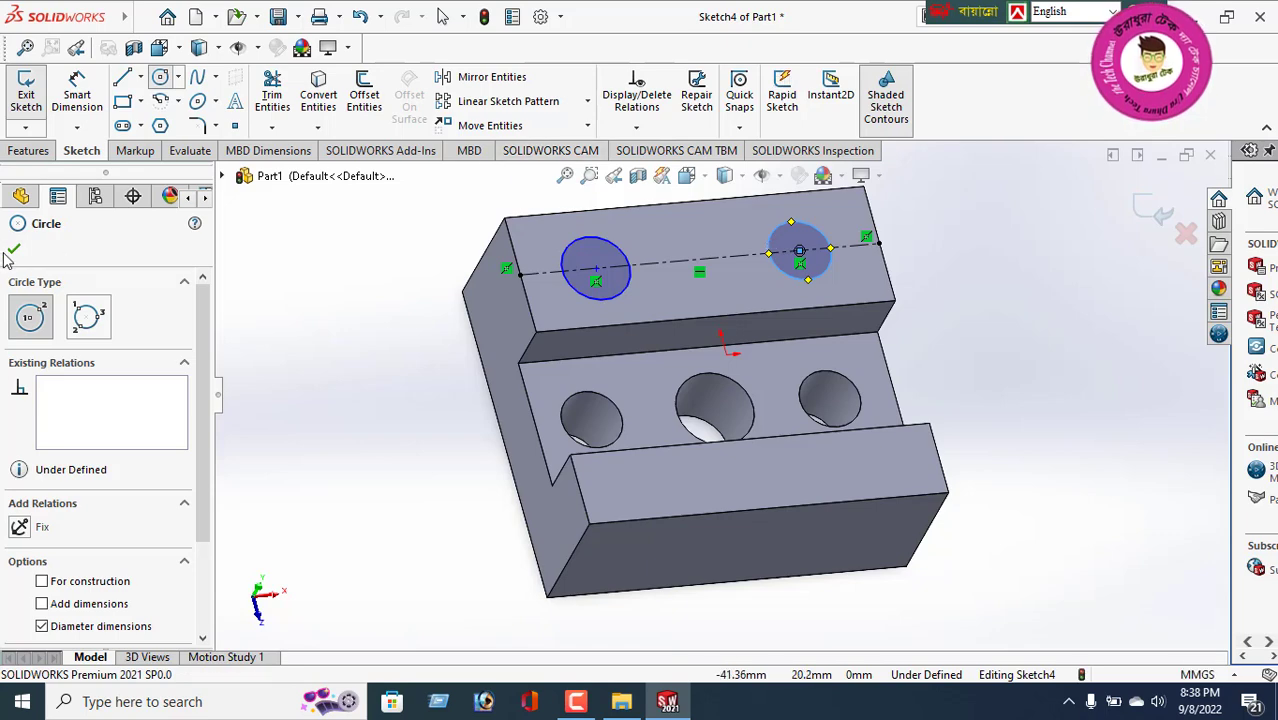
click(13, 250)
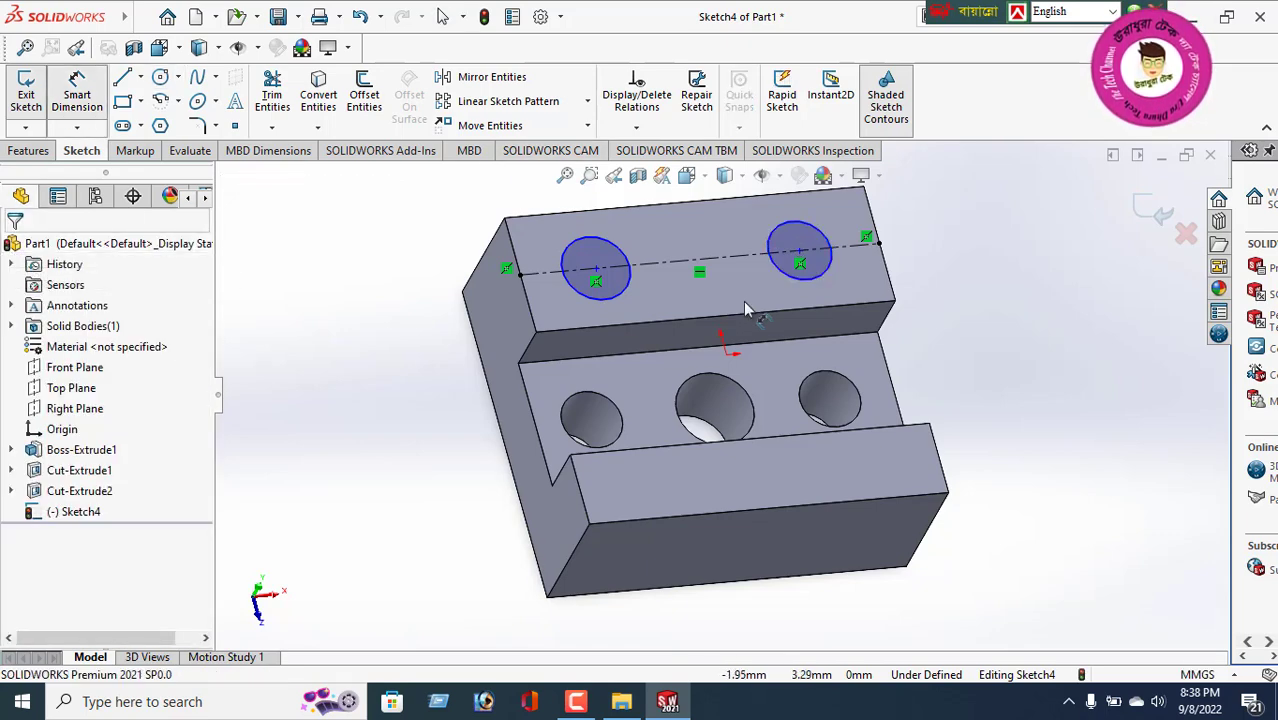
- Dimension the distance from the right circle's centre to the face's right edge and set it to 7 mm
click(800, 251)
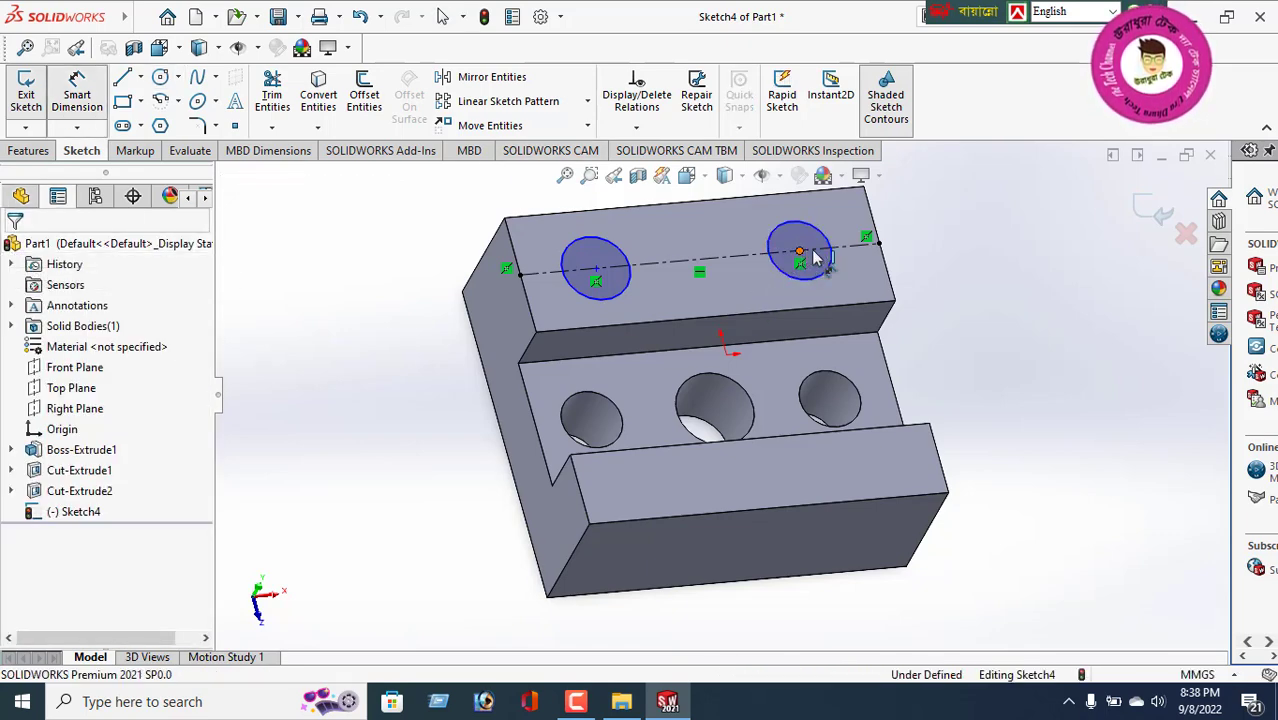
click(889, 270)
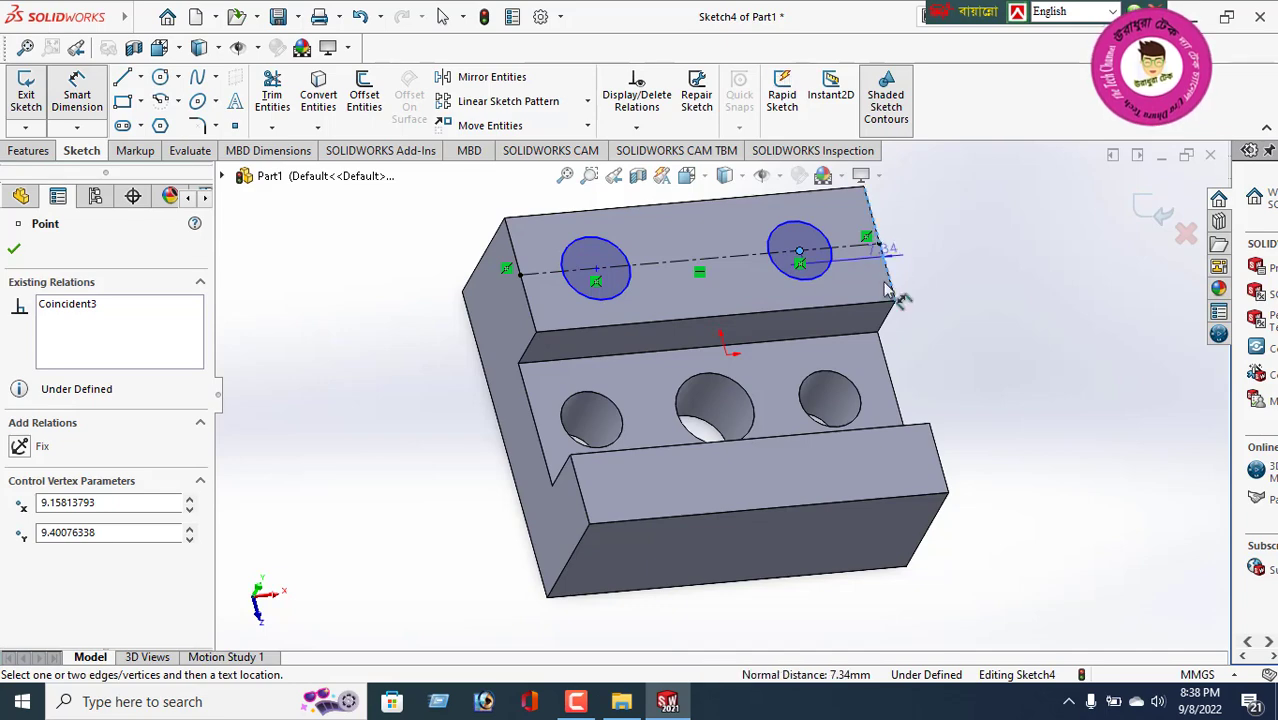
click(884, 353)
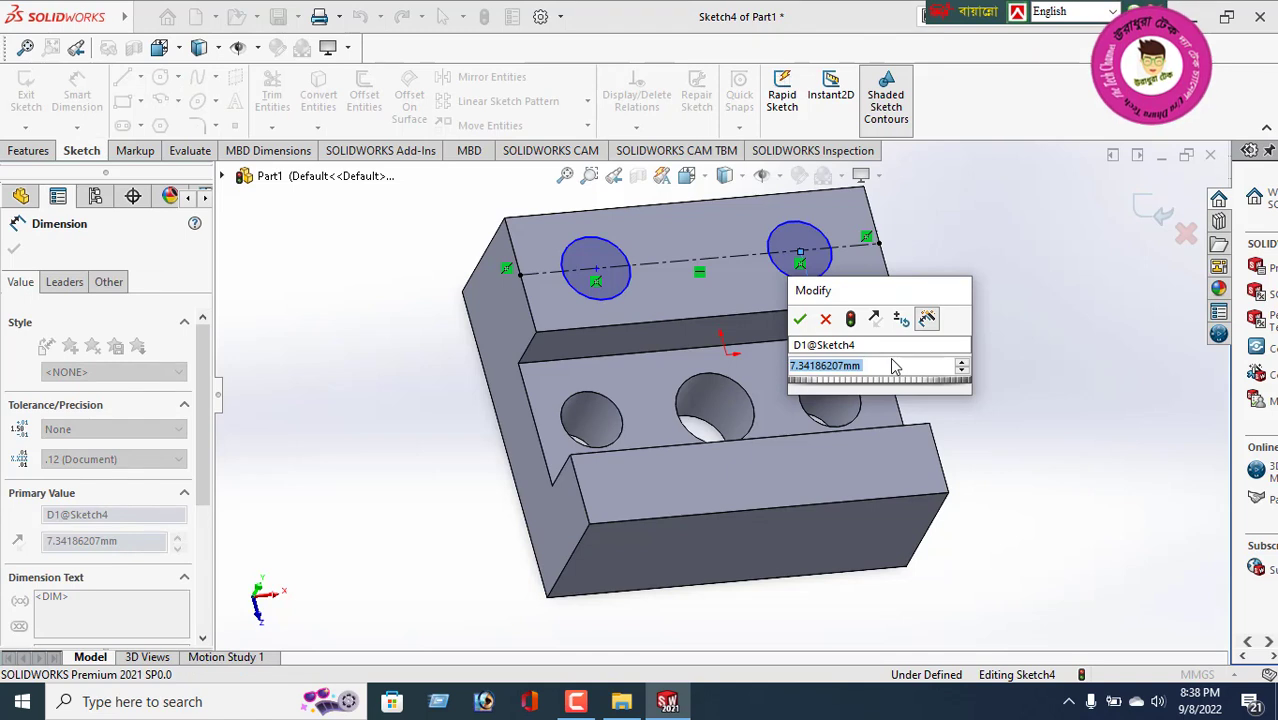
text(7)
key(Return)
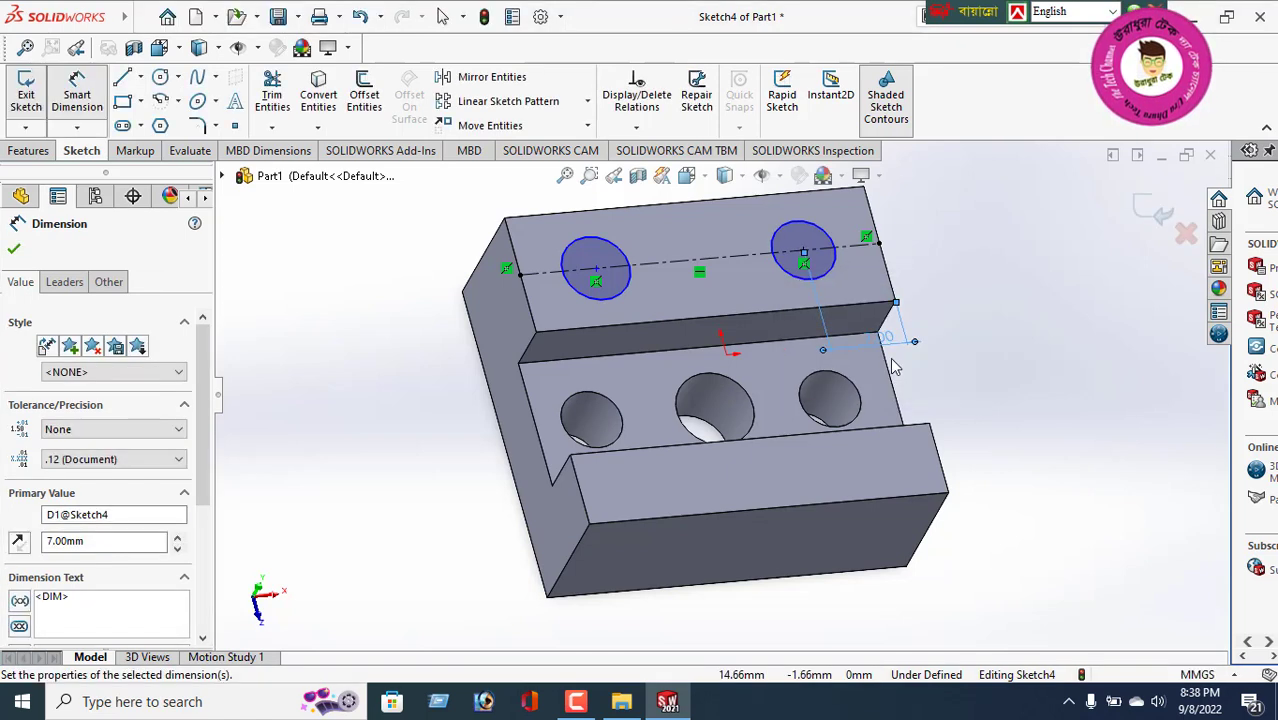
- Dimension the distance from the left circle's centre to the face's left edge and set it to 7 mm
click(596, 271)
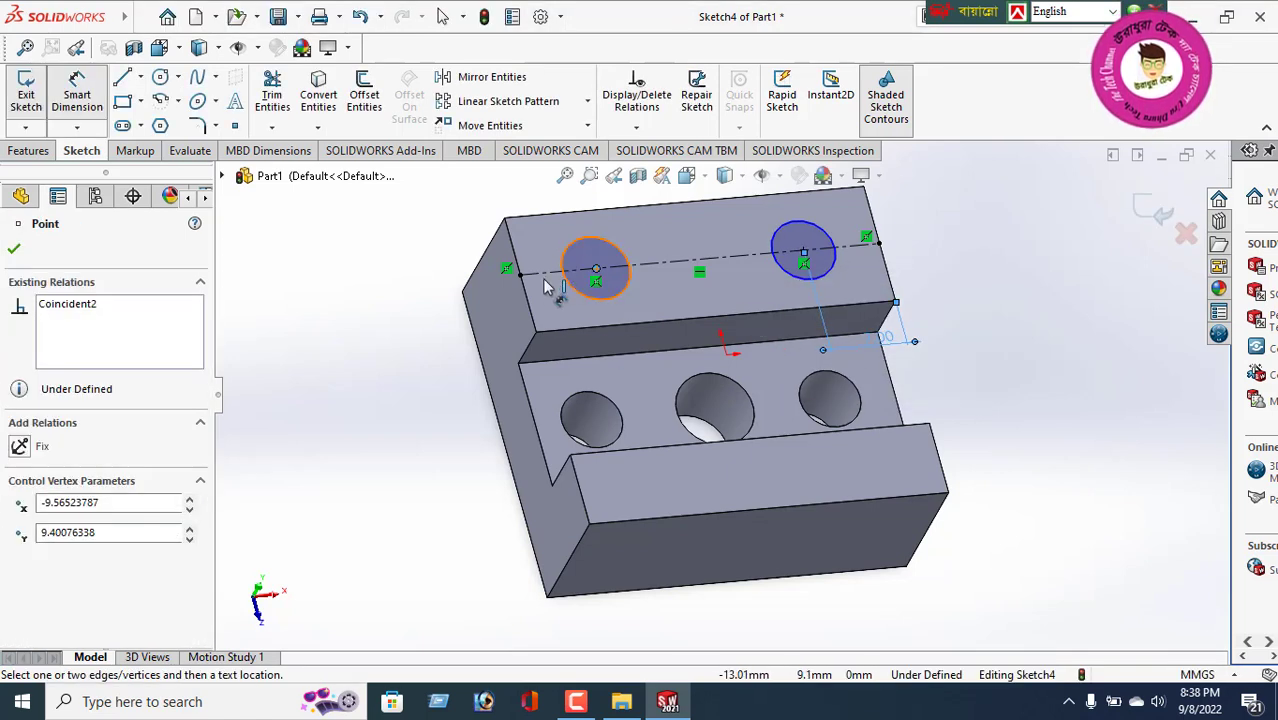
click(492, 272)
click(511, 199)
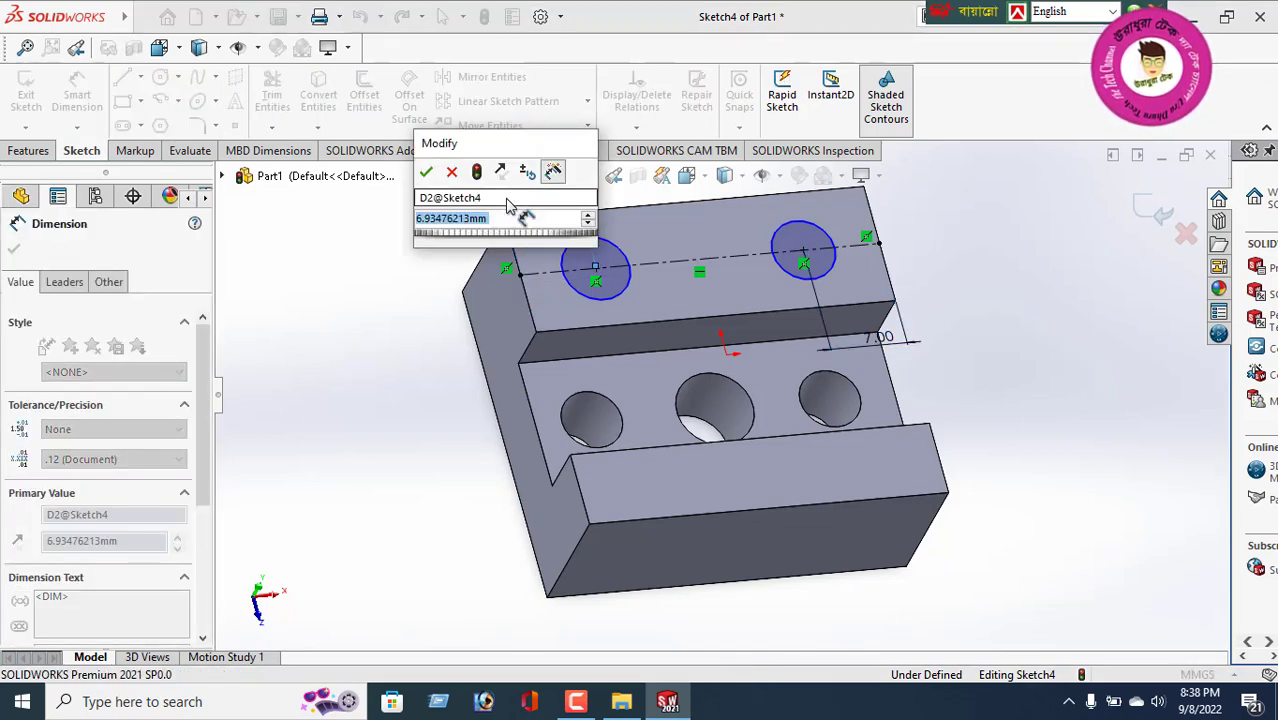
text(7)
key(Return)
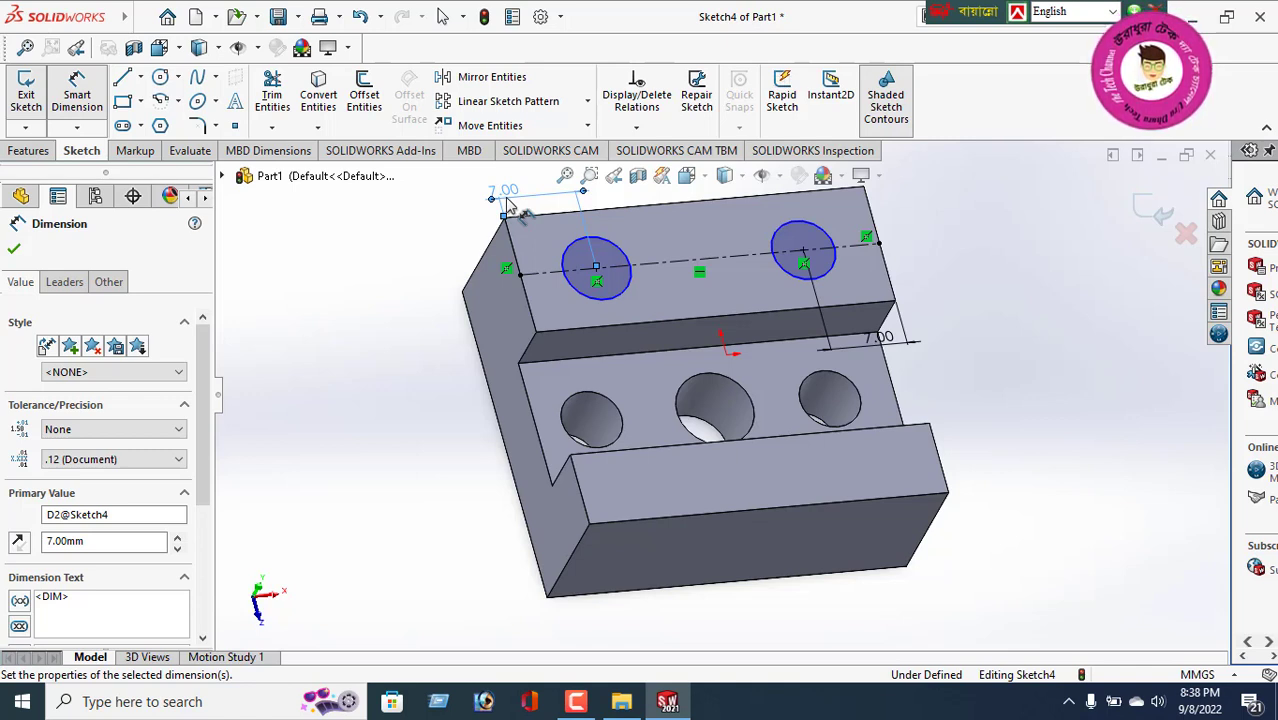
- Reattach the left circle's edge-distance dimension to the right circle's centre as a driven dimension
scroll(719, 322, down, 3)
scroll(713, 334, up, 4)
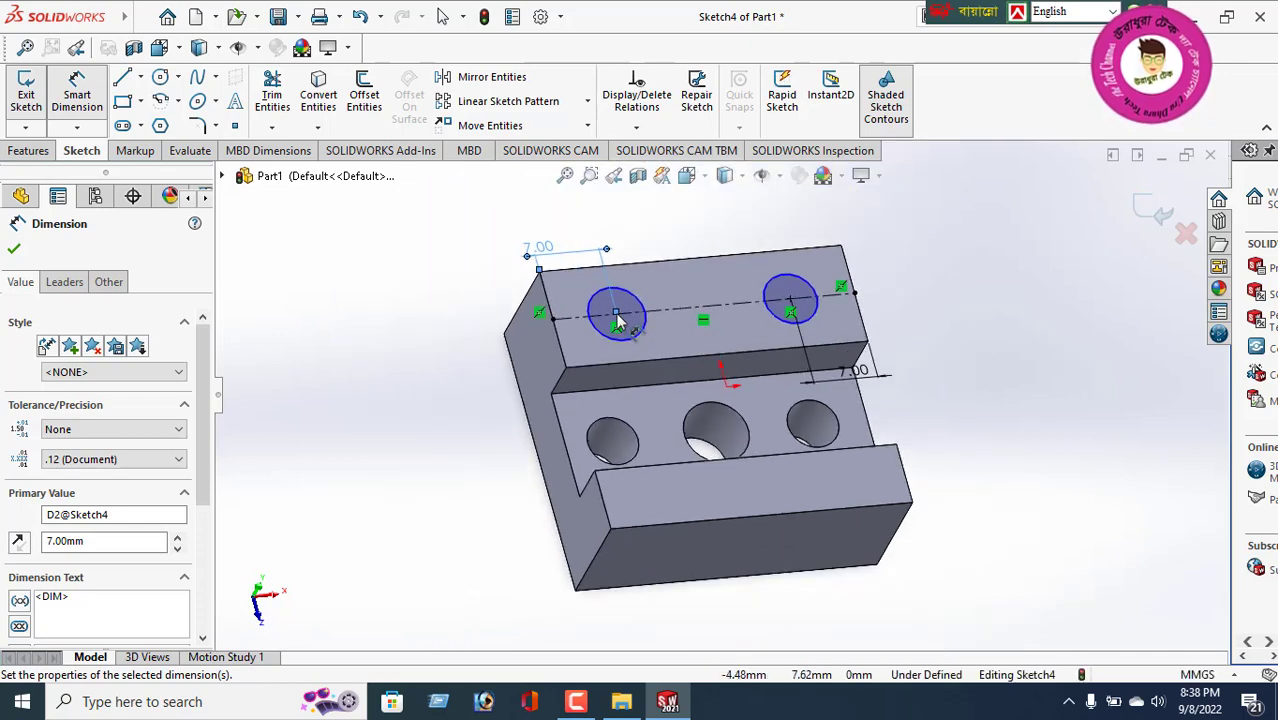
click(616, 315)
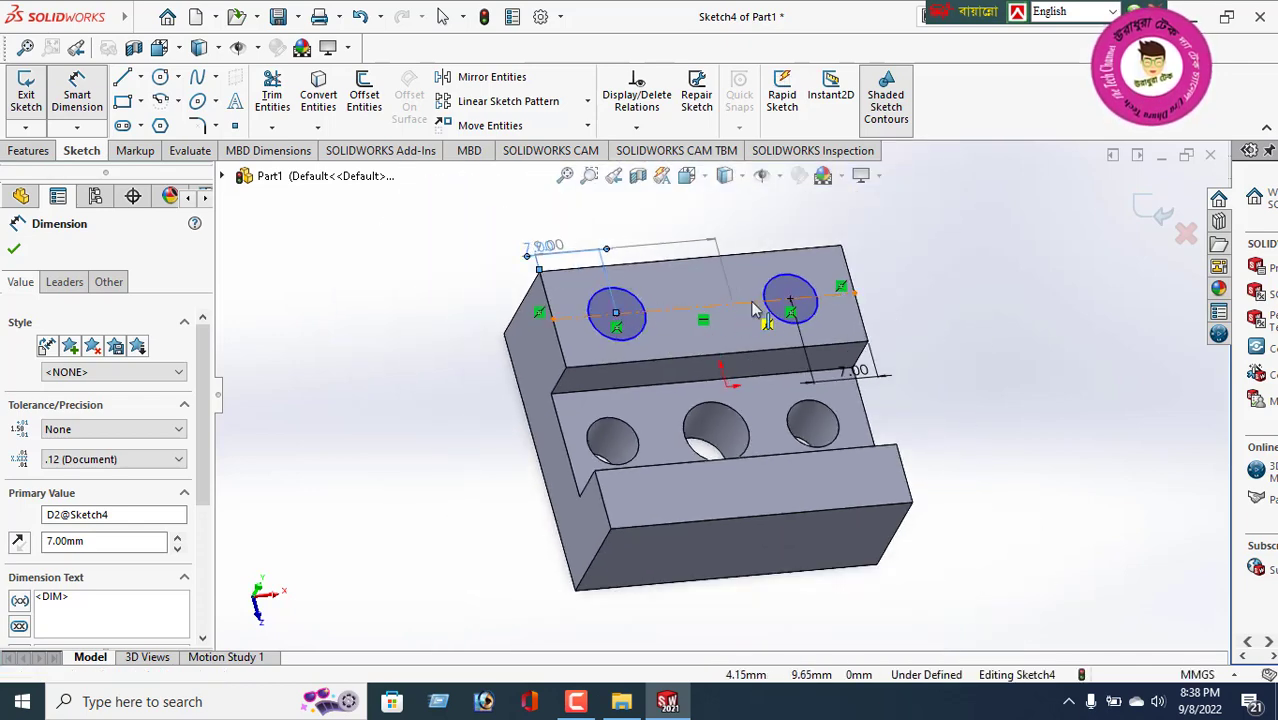
key(Escape)
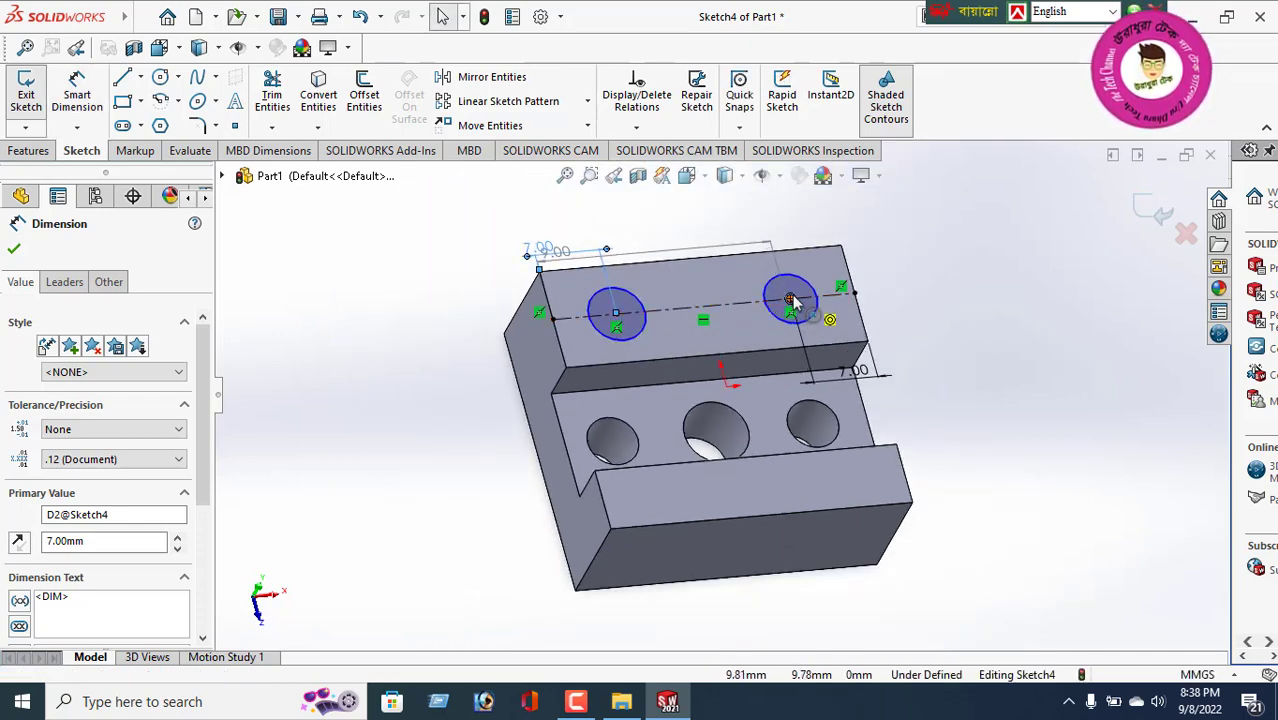
click(789, 300)
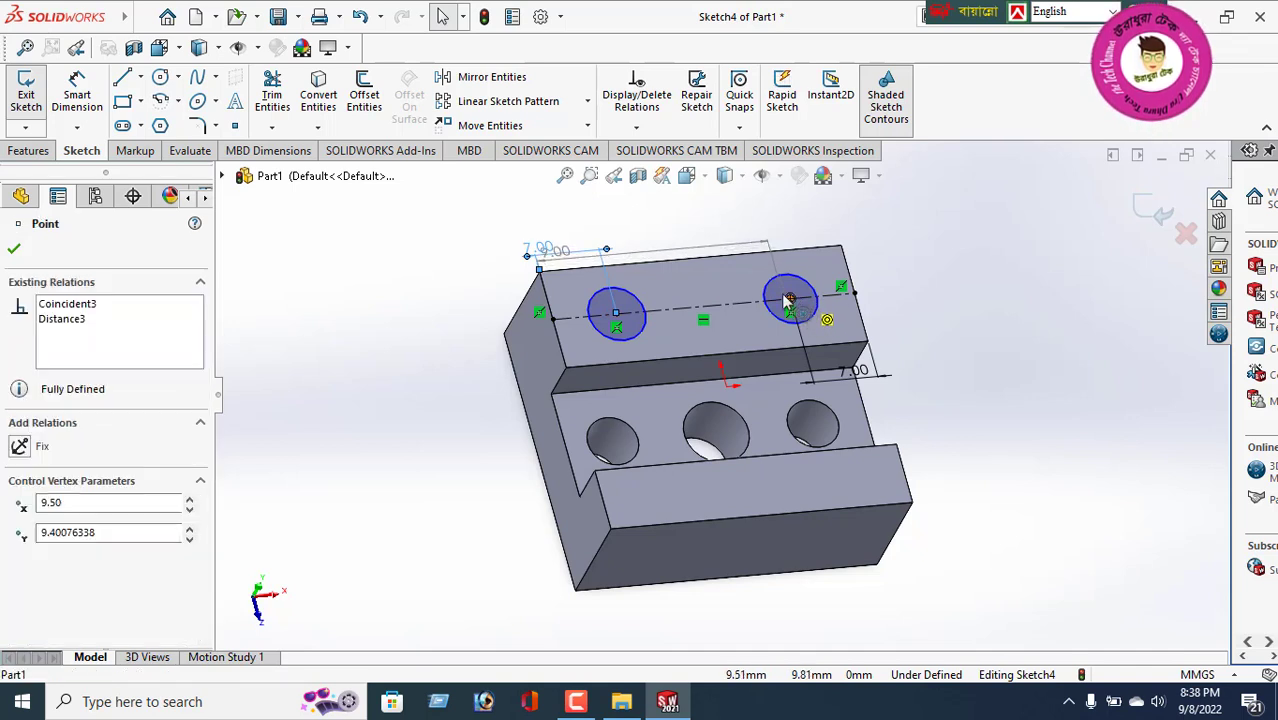
drag(784, 296, 789, 298)
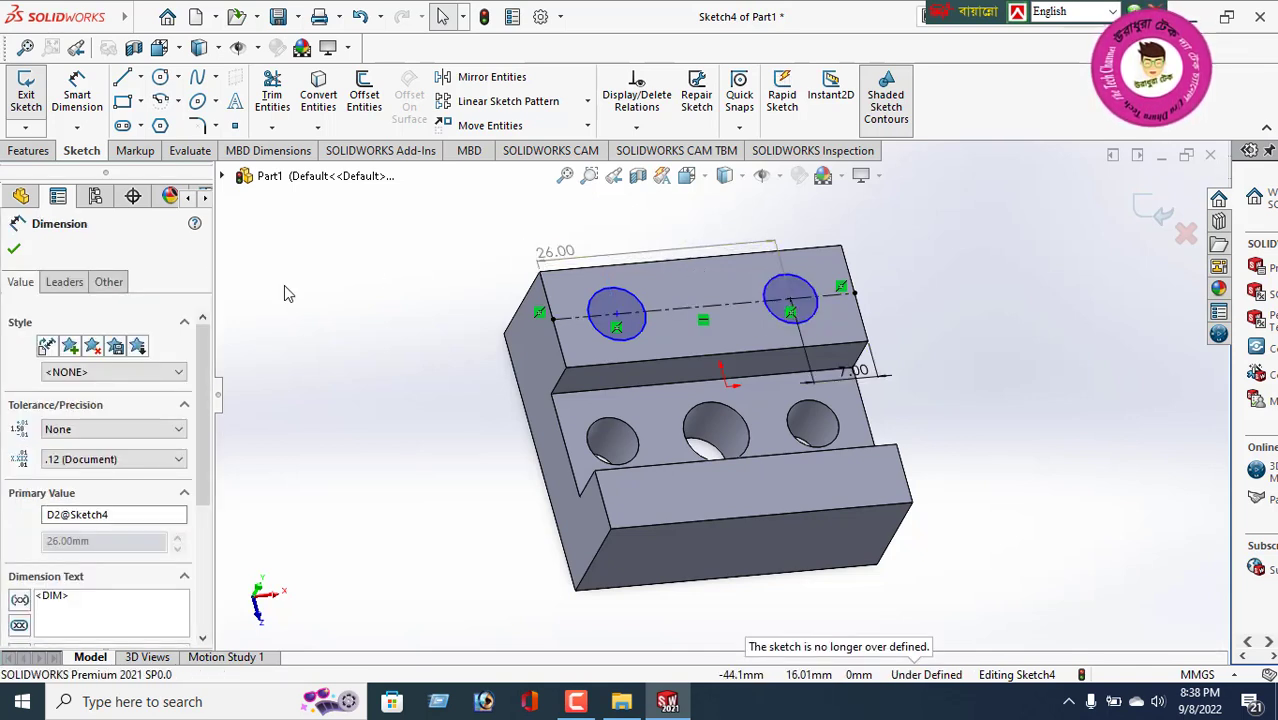
click(13, 251)
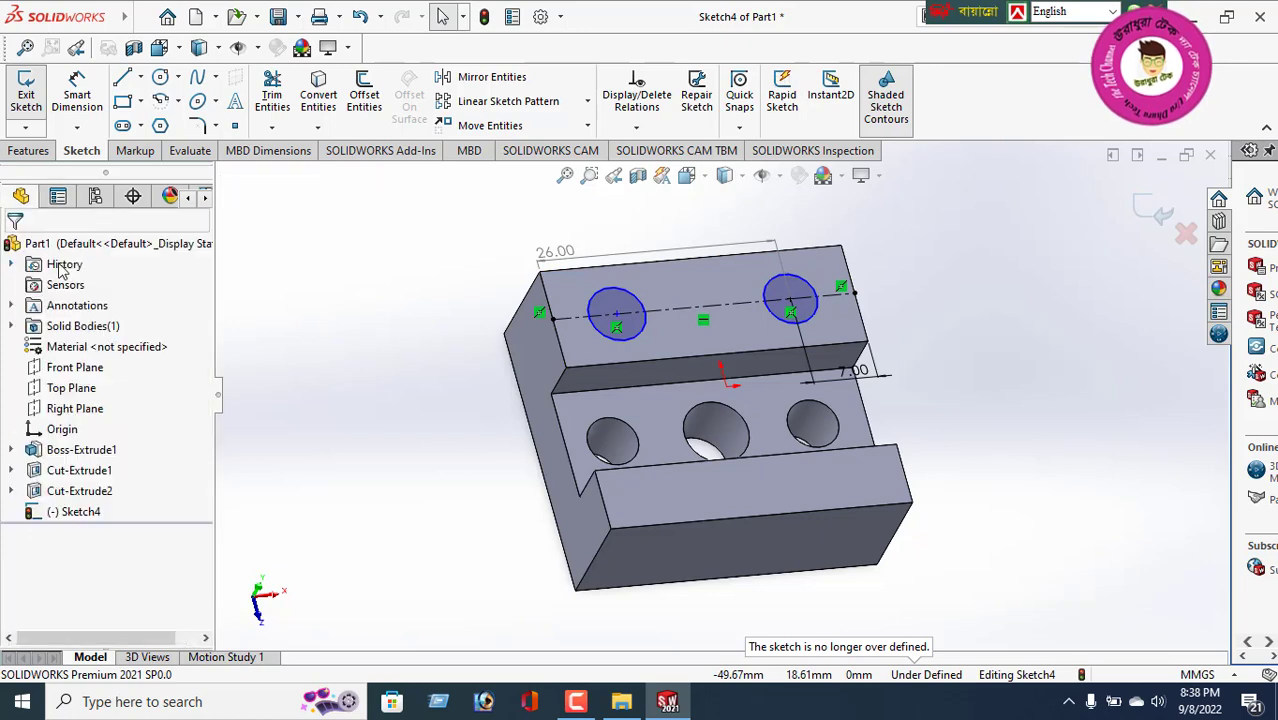
- Dimension the distance between the centres of the two circles and set it to 16 mm
click(77, 95)
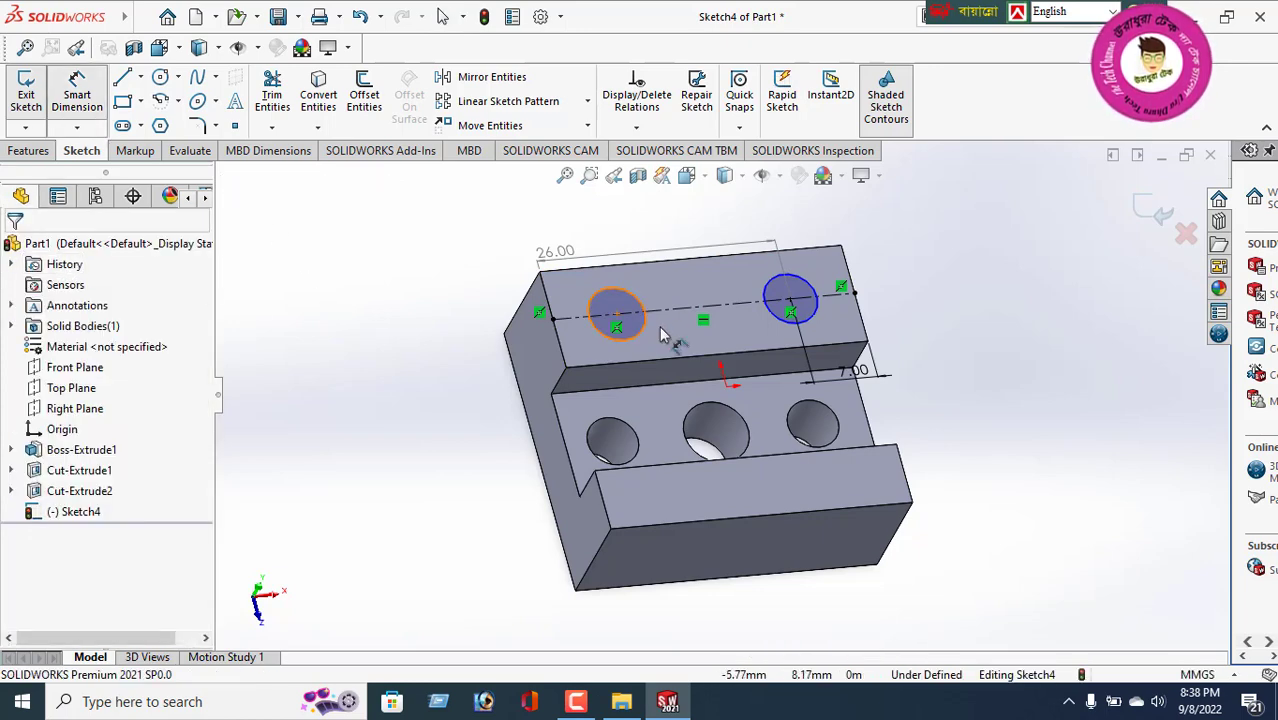
click(616, 314)
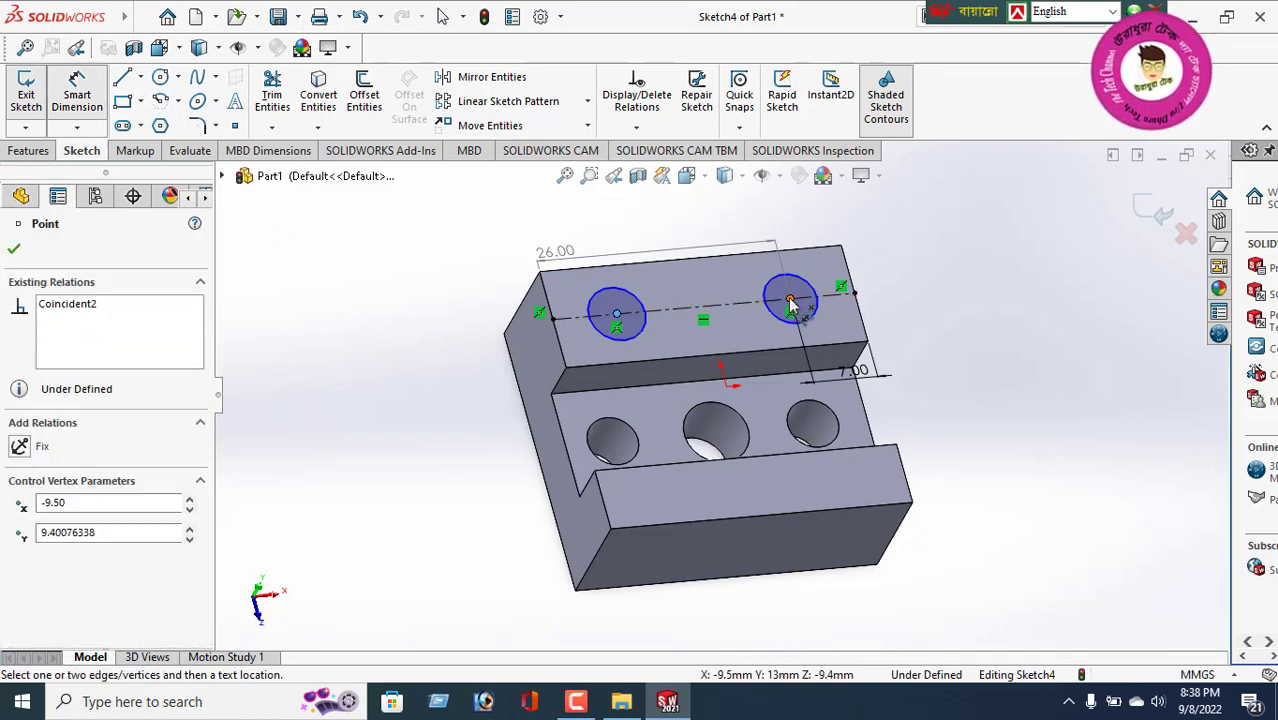
click(790, 299)
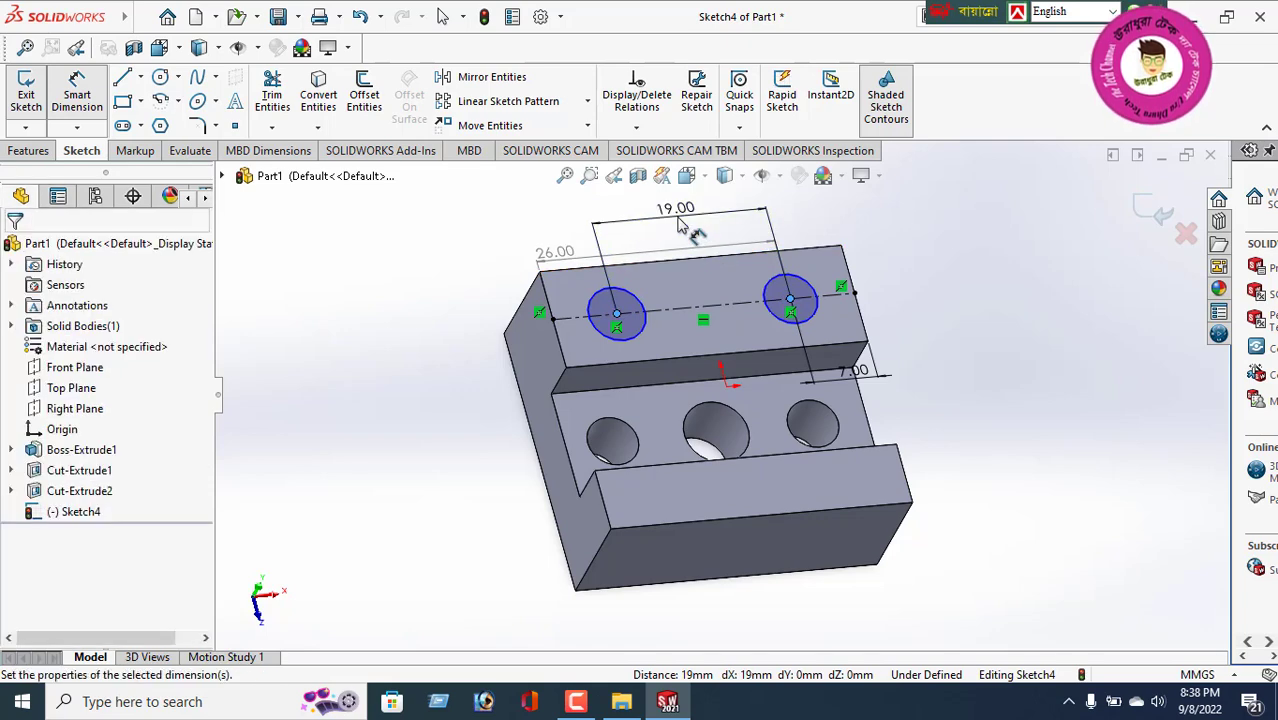
click(688, 233)
text(16)
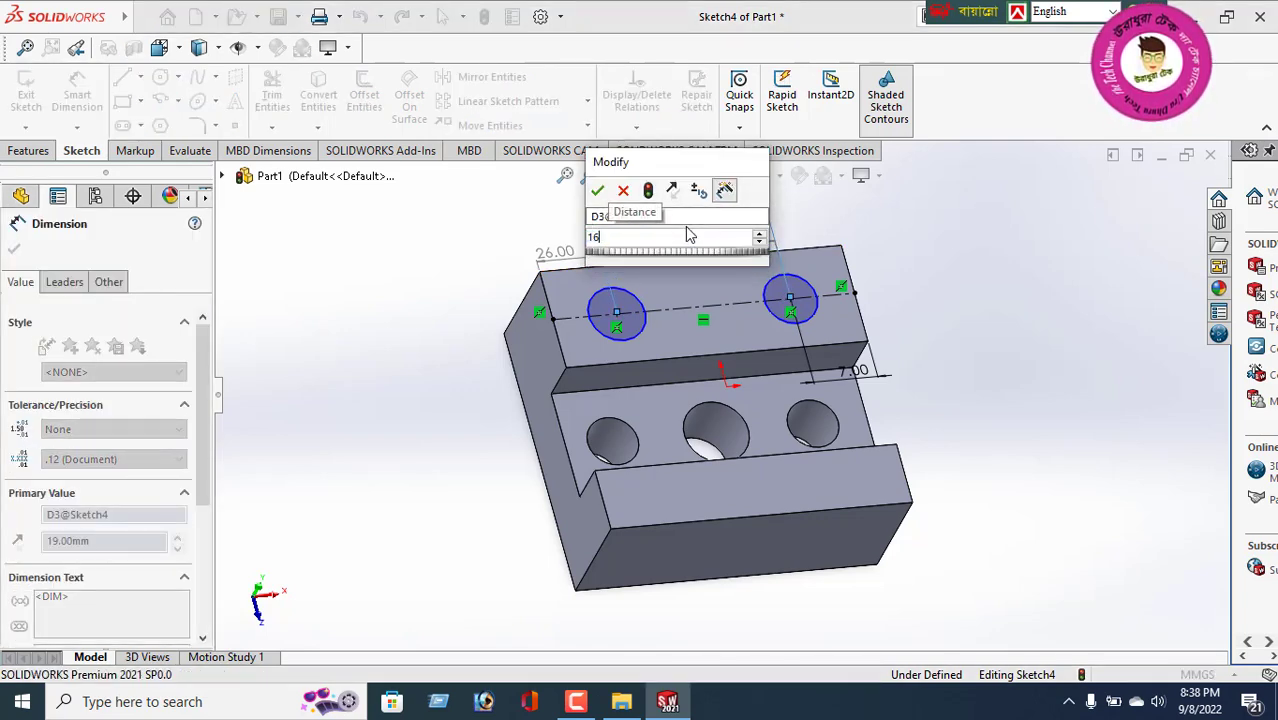
key(Return)
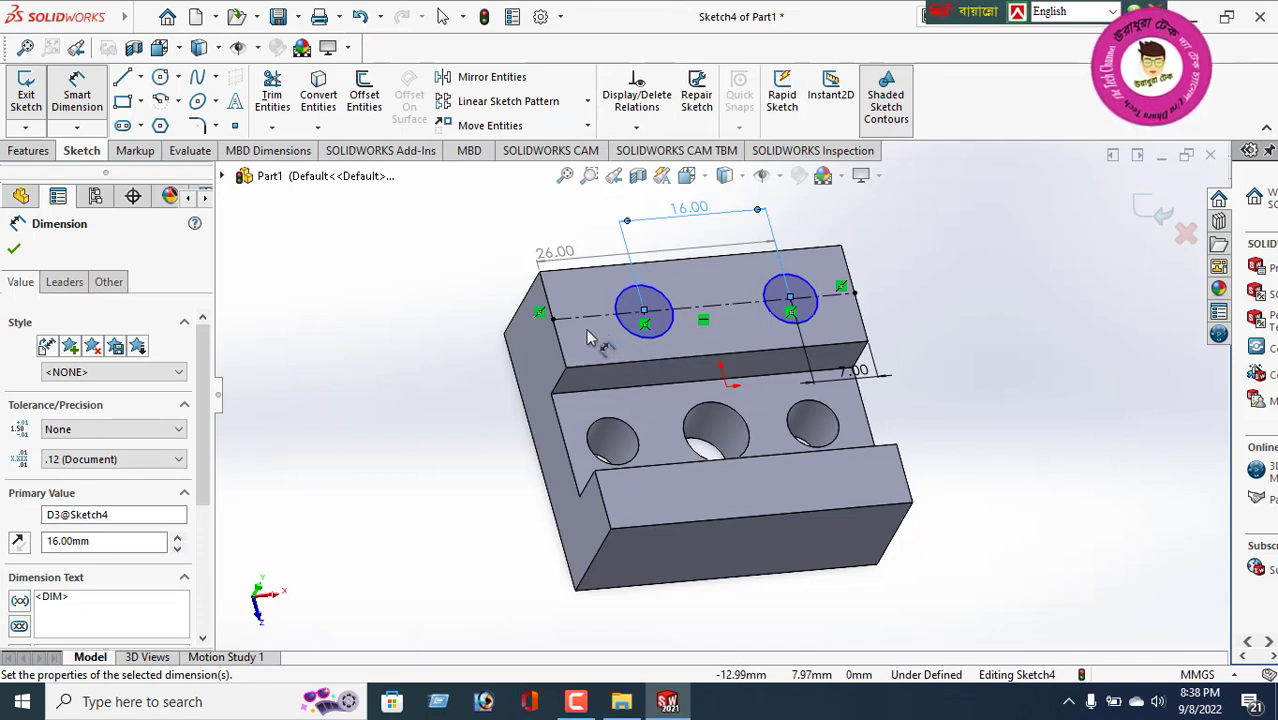
- Undo the 16 mm change to the distance between the two circle centres
mouse_move(590, 338)
middle_down()
mouse_move(585, 322)
mouse_move(573, 327)
middle_up()
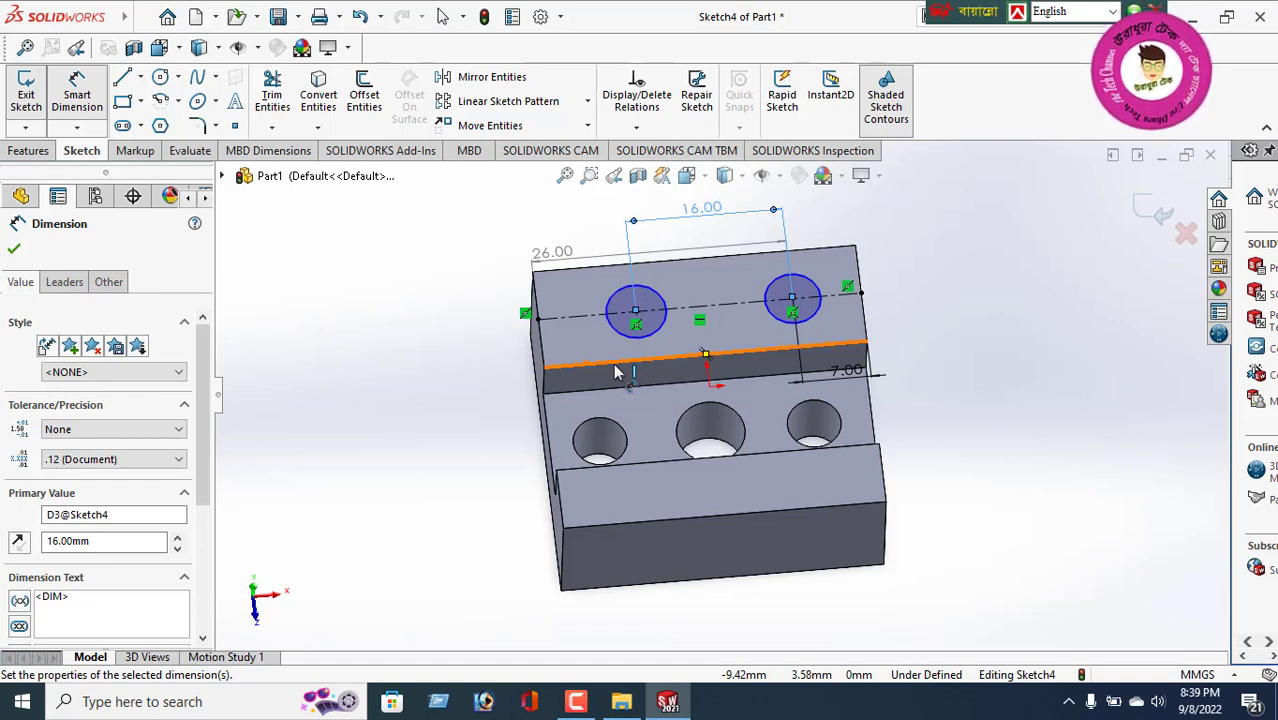
click(360, 18)
click(360, 18)
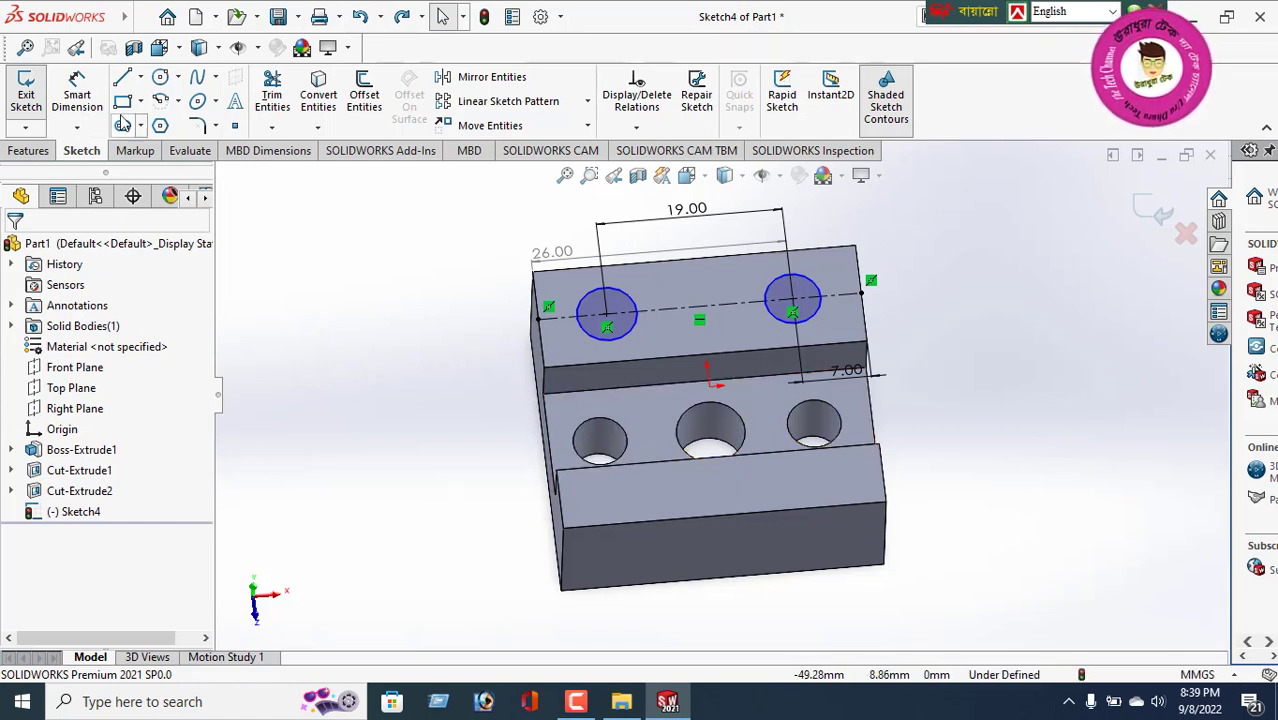
- Cut both circles on the wider top face through the block with a Through All Extruded Cut
click(30, 152)
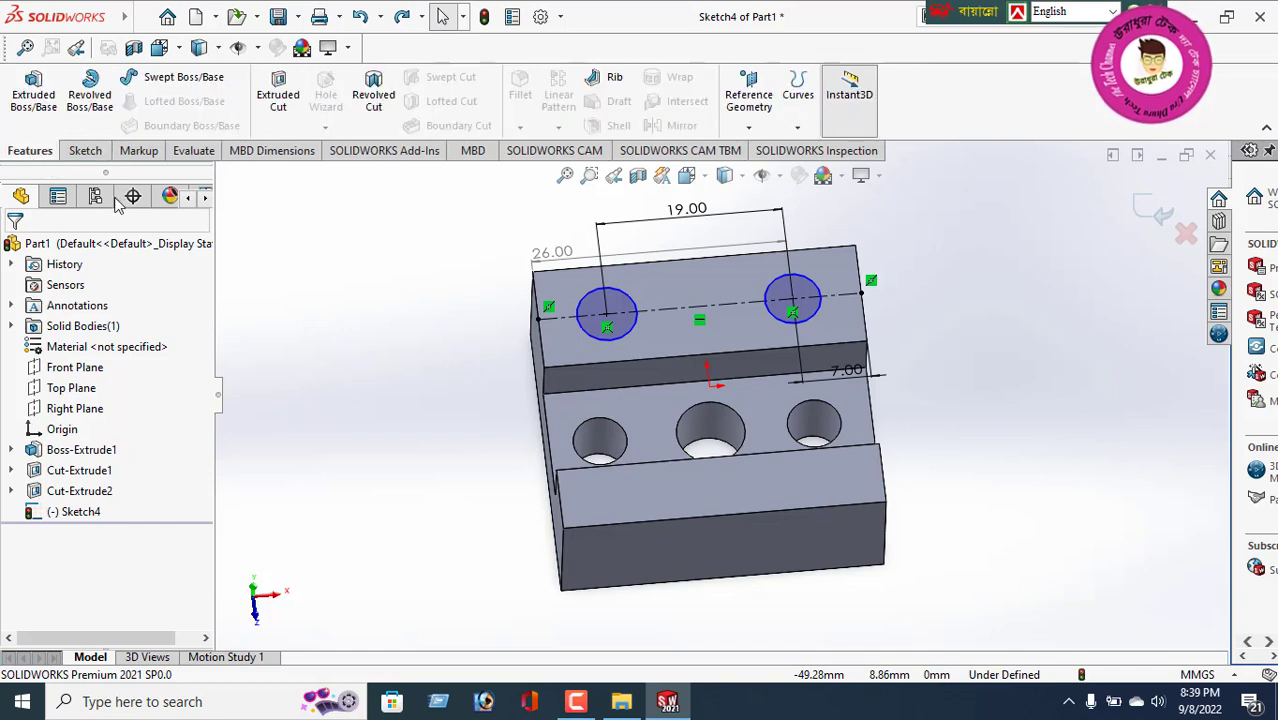
click(277, 100)
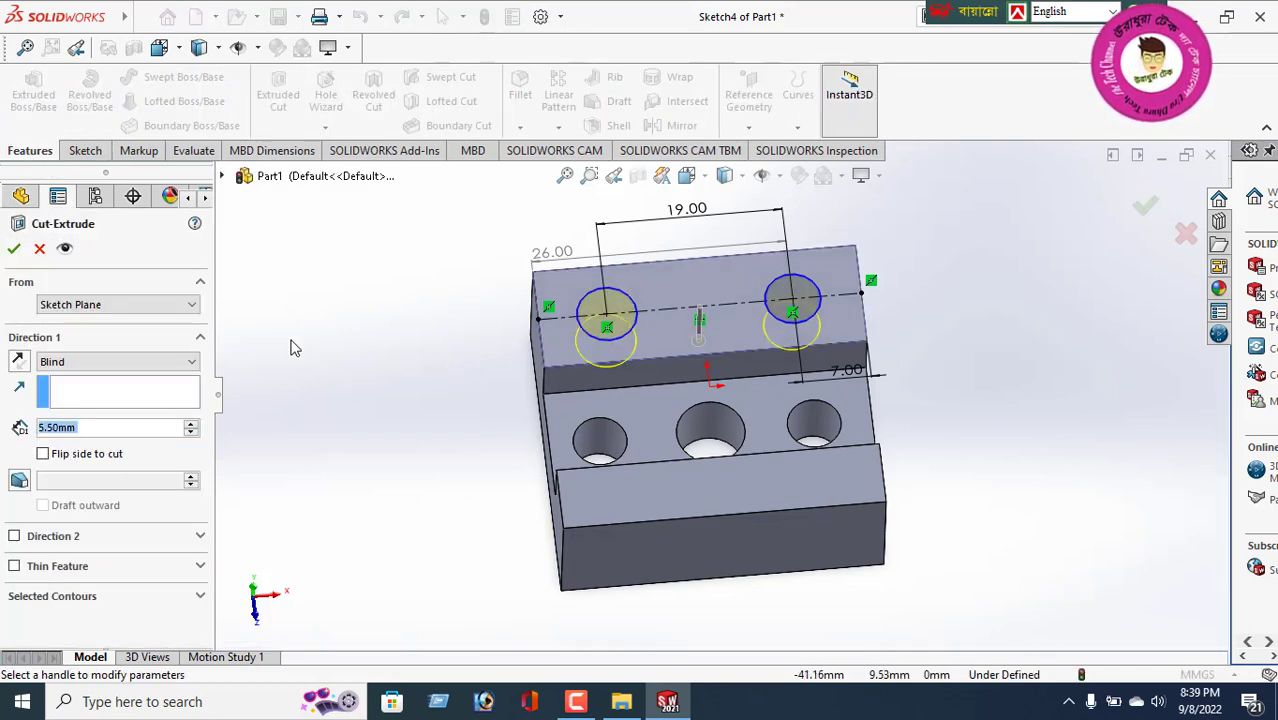
click(86, 362)
click(88, 392)
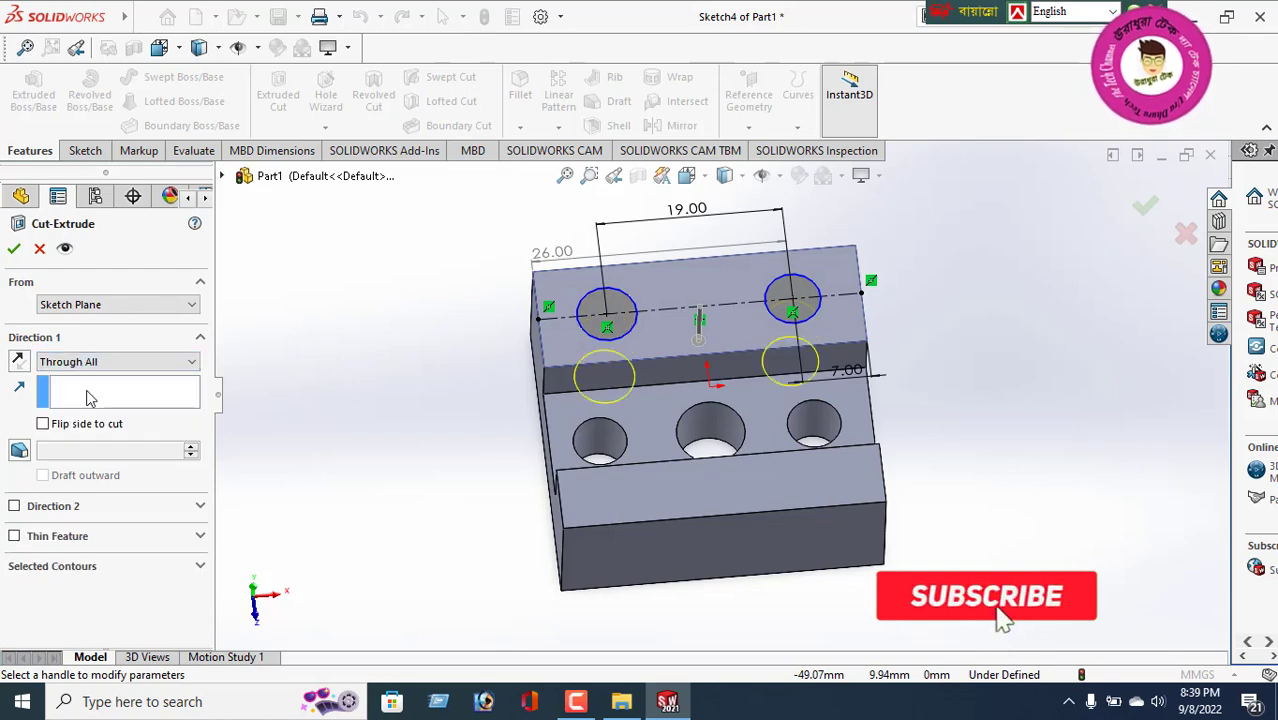
click(15, 250)
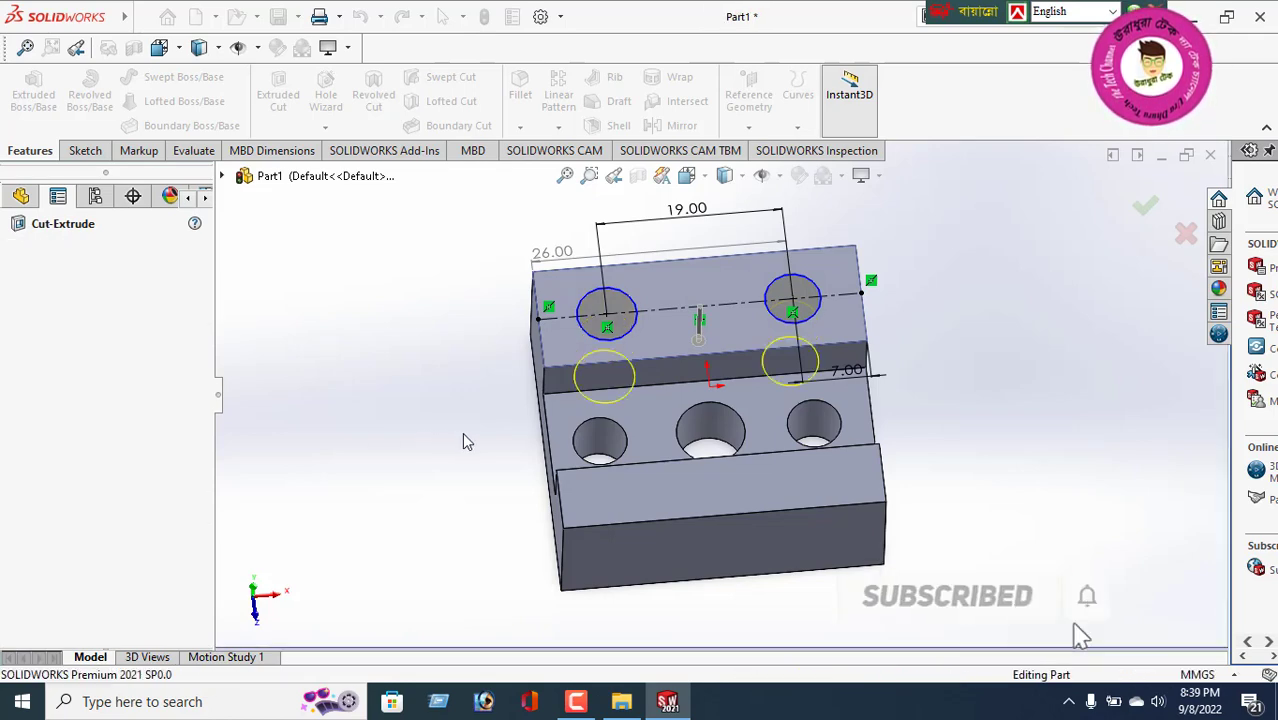
- Sketch a corner rectangle about 11.2 × 2.03 mm on the block's end face, across the top of the wider raised side
right_click(397, 303)
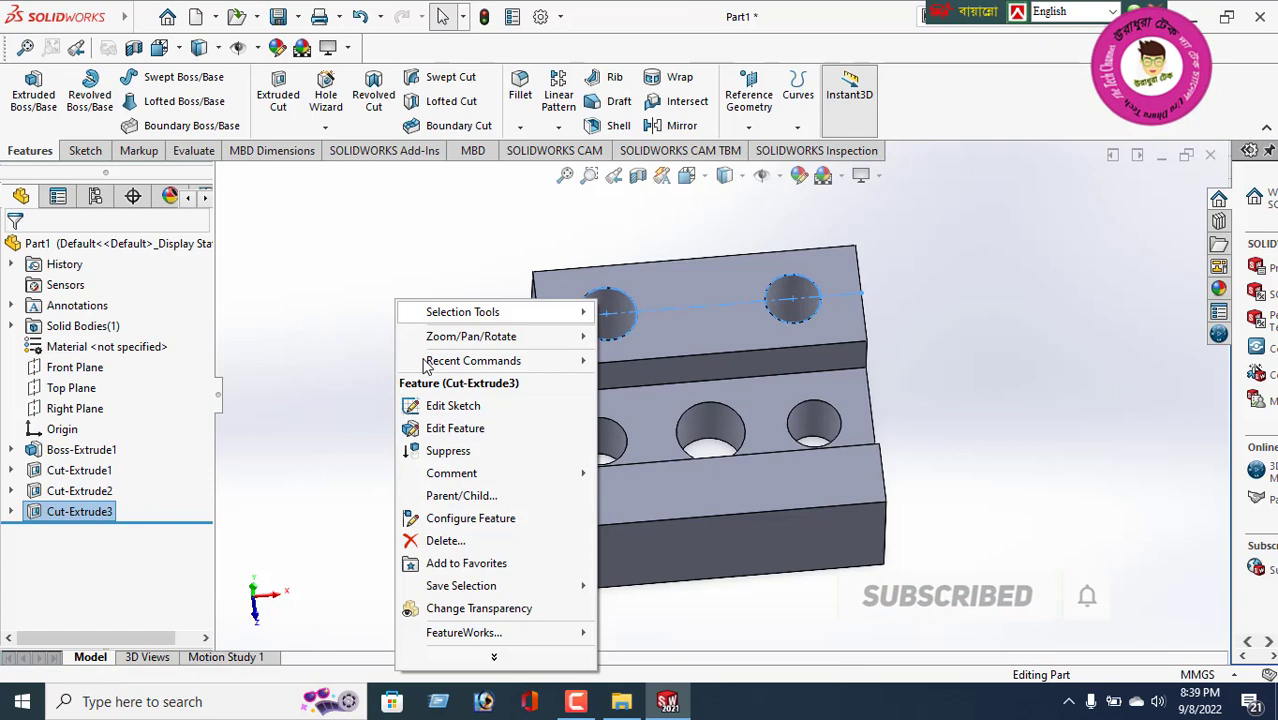
click(366, 385)
middle_drag(819, 476, 728, 334)
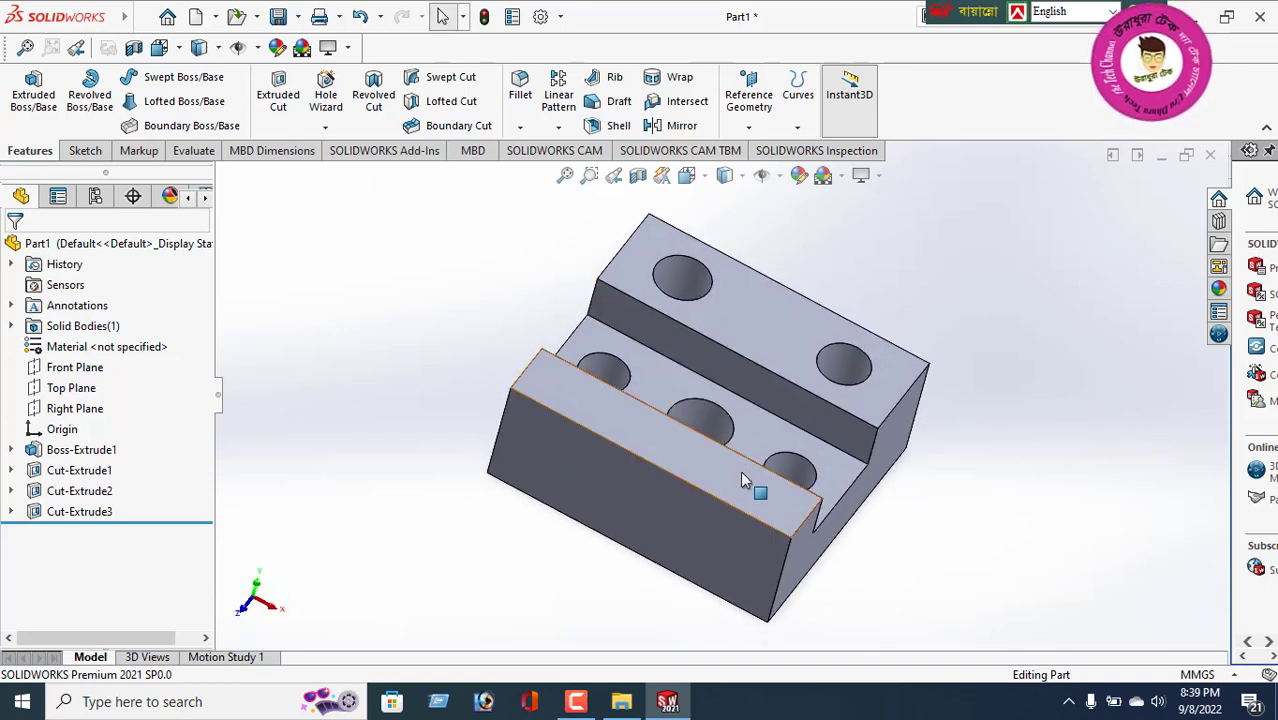
middle_drag(707, 503, 641, 465)
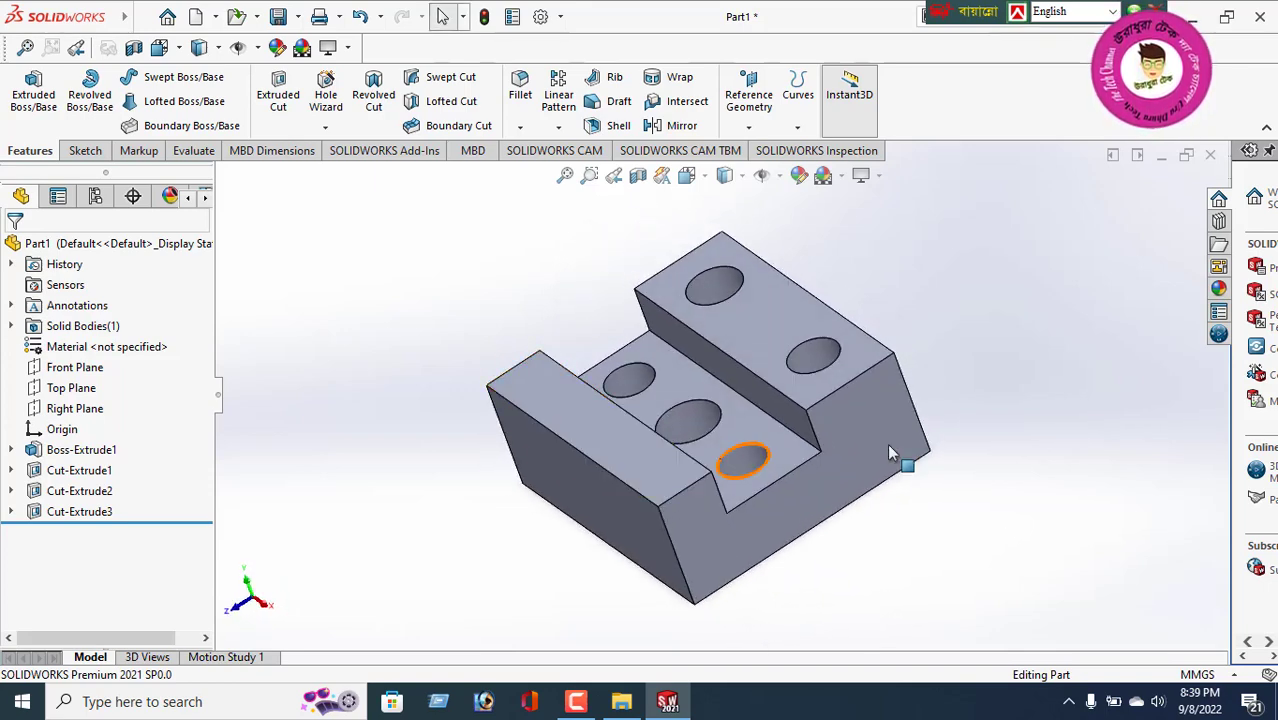
middle_drag(958, 450, 975, 442)
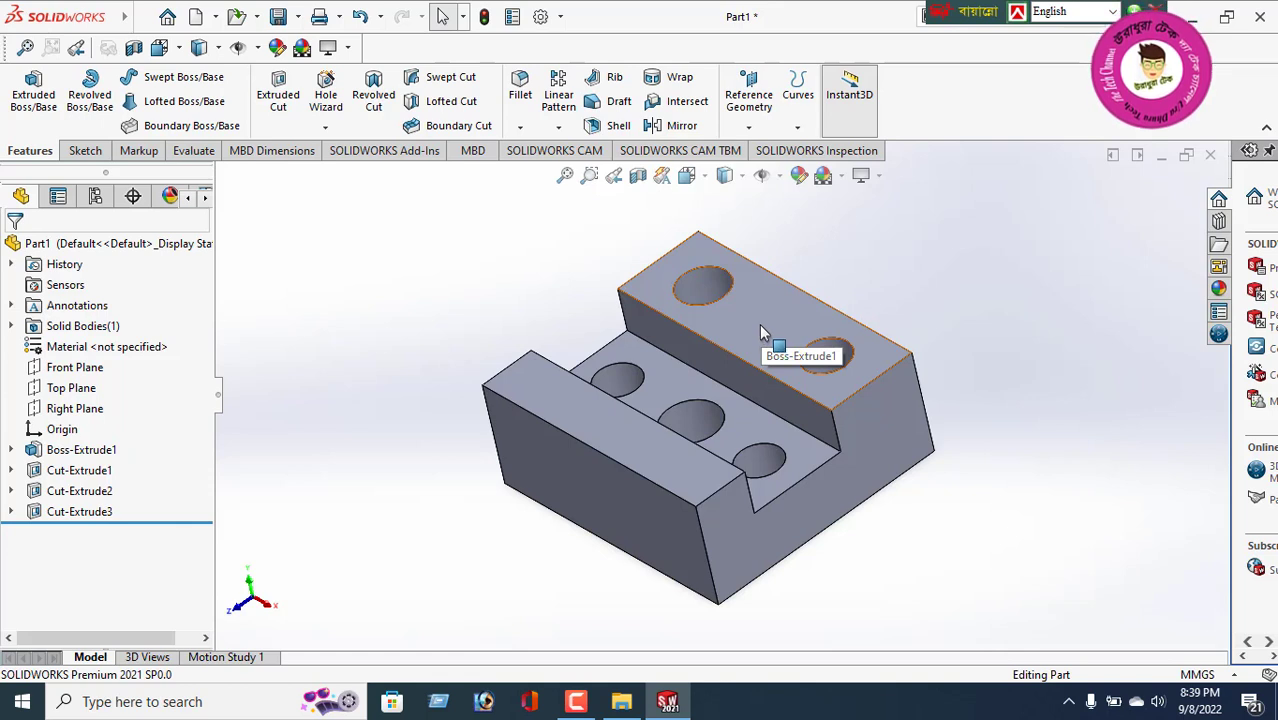
click(867, 441)
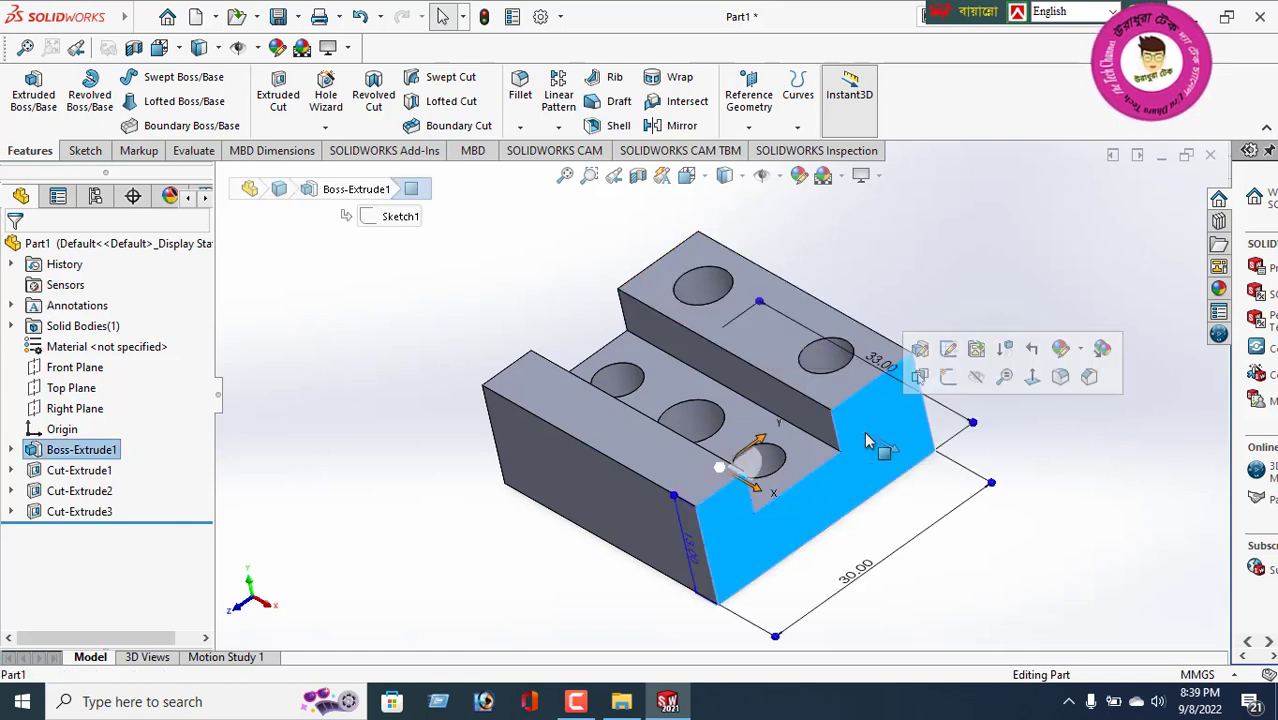
click(1033, 377)
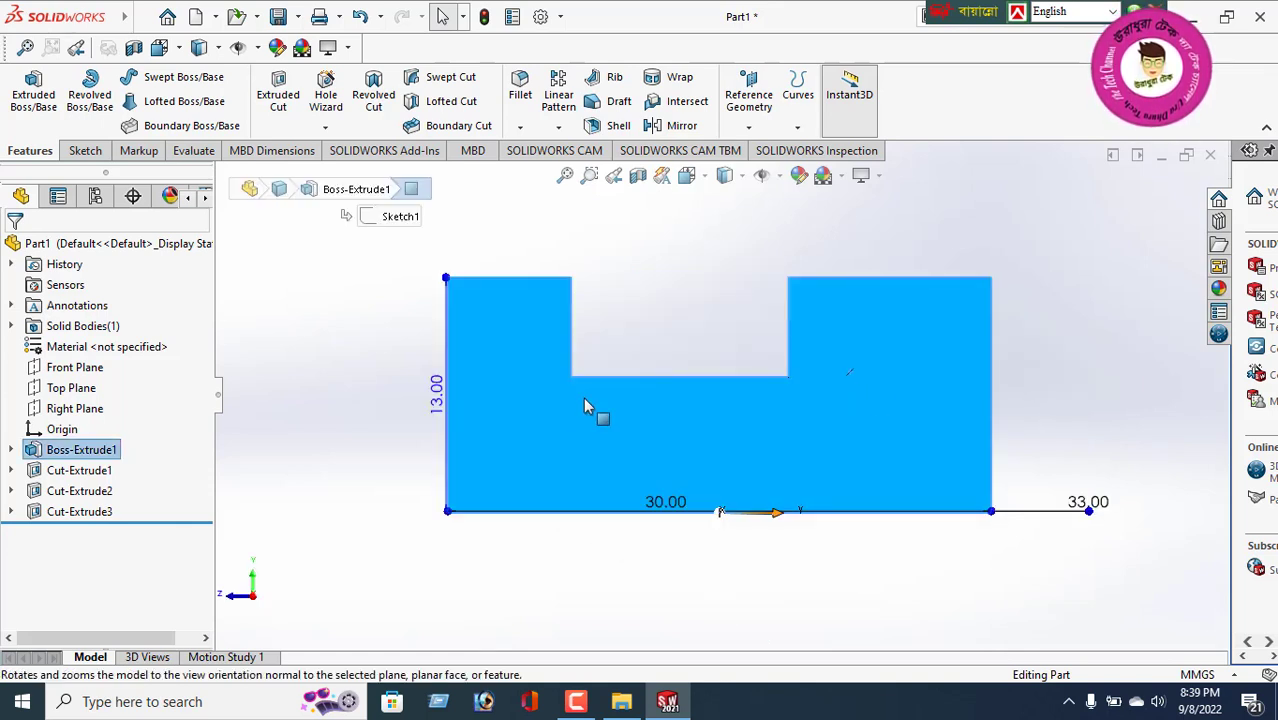
click(85, 151)
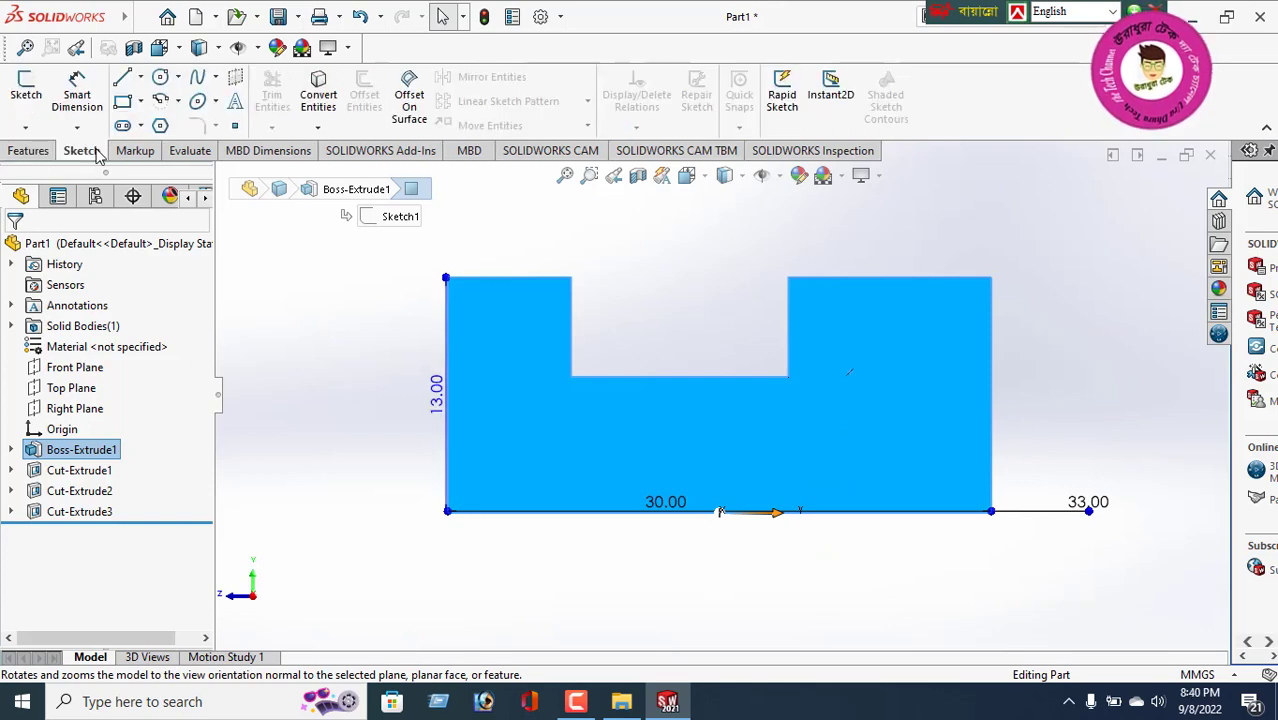
click(121, 101)
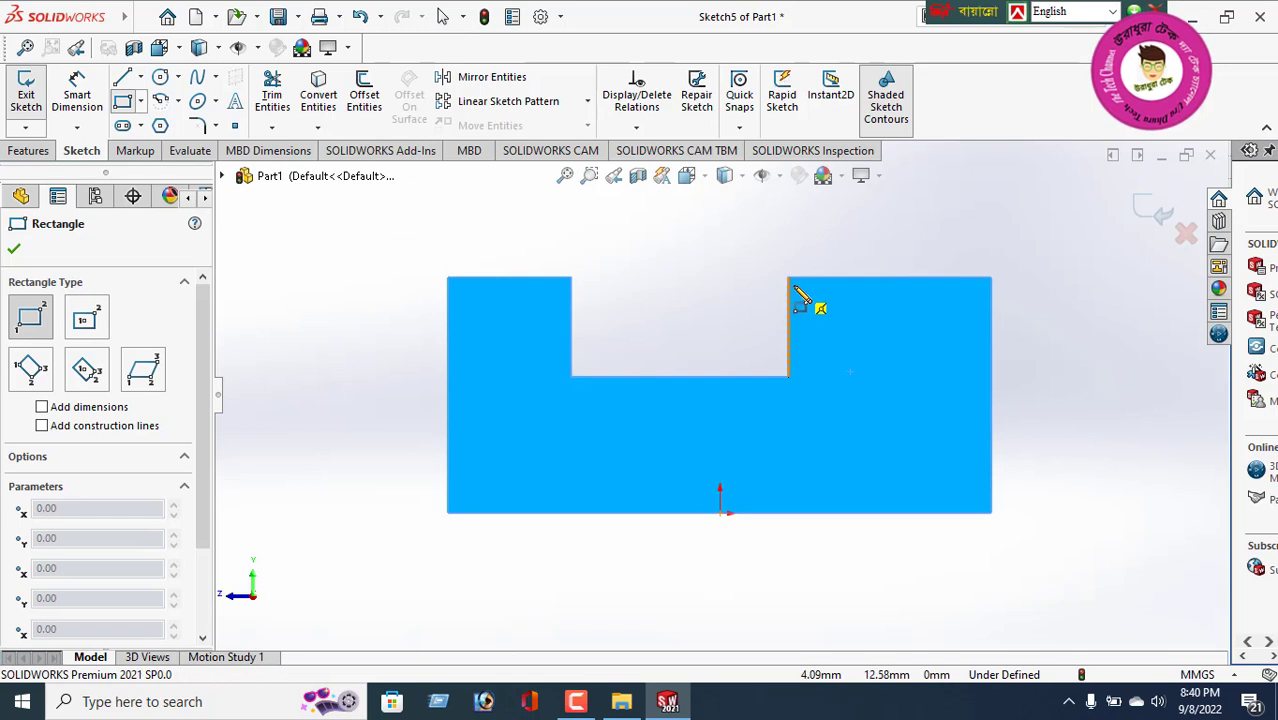
click(789, 279)
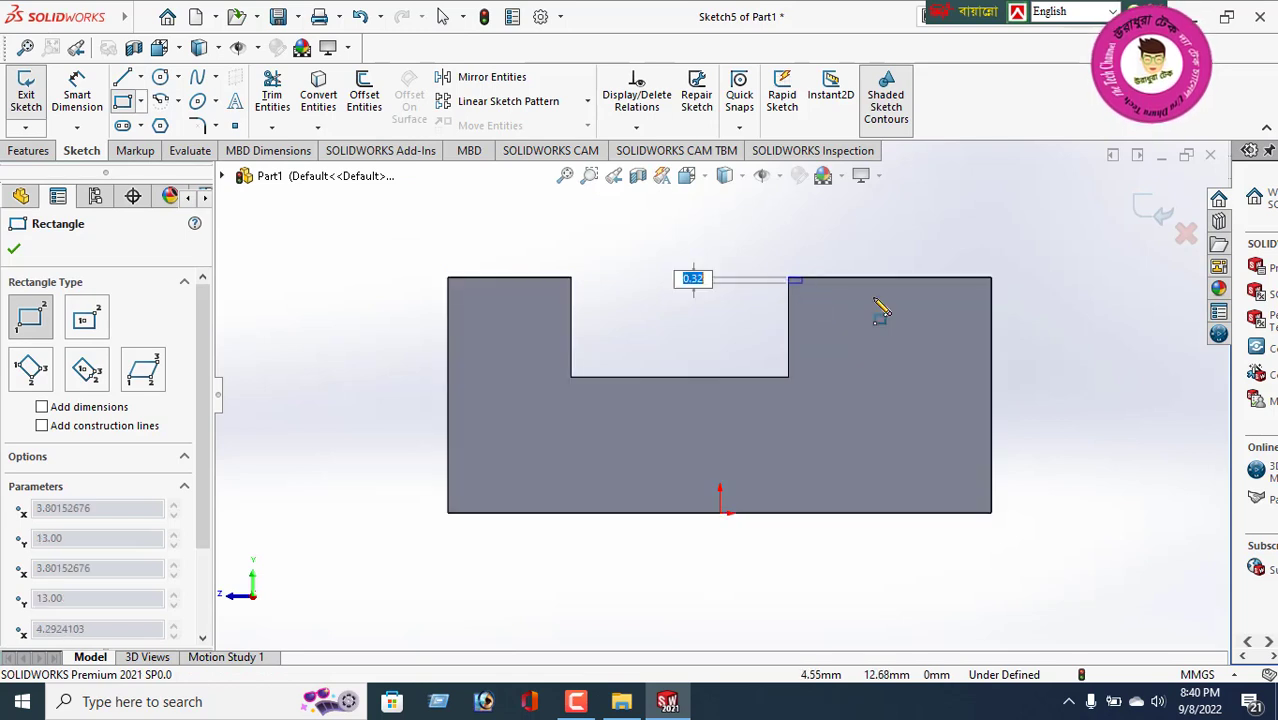
click(993, 316)
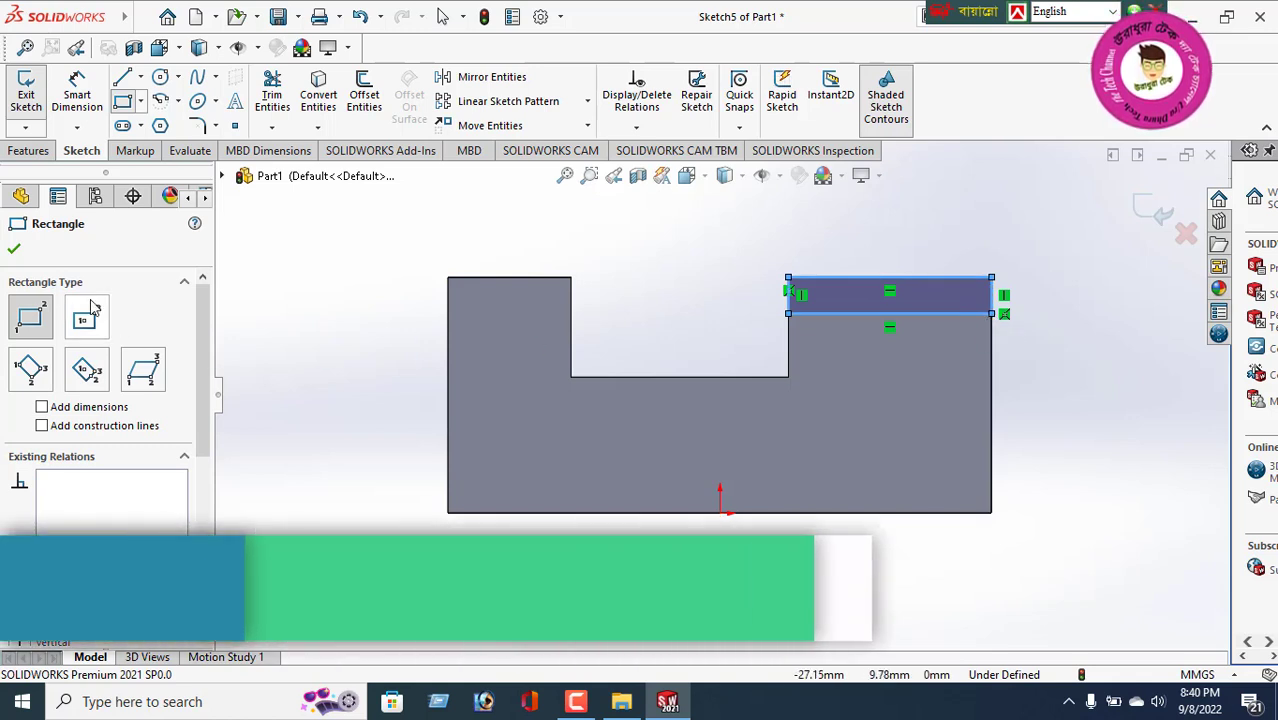
key(Escape)
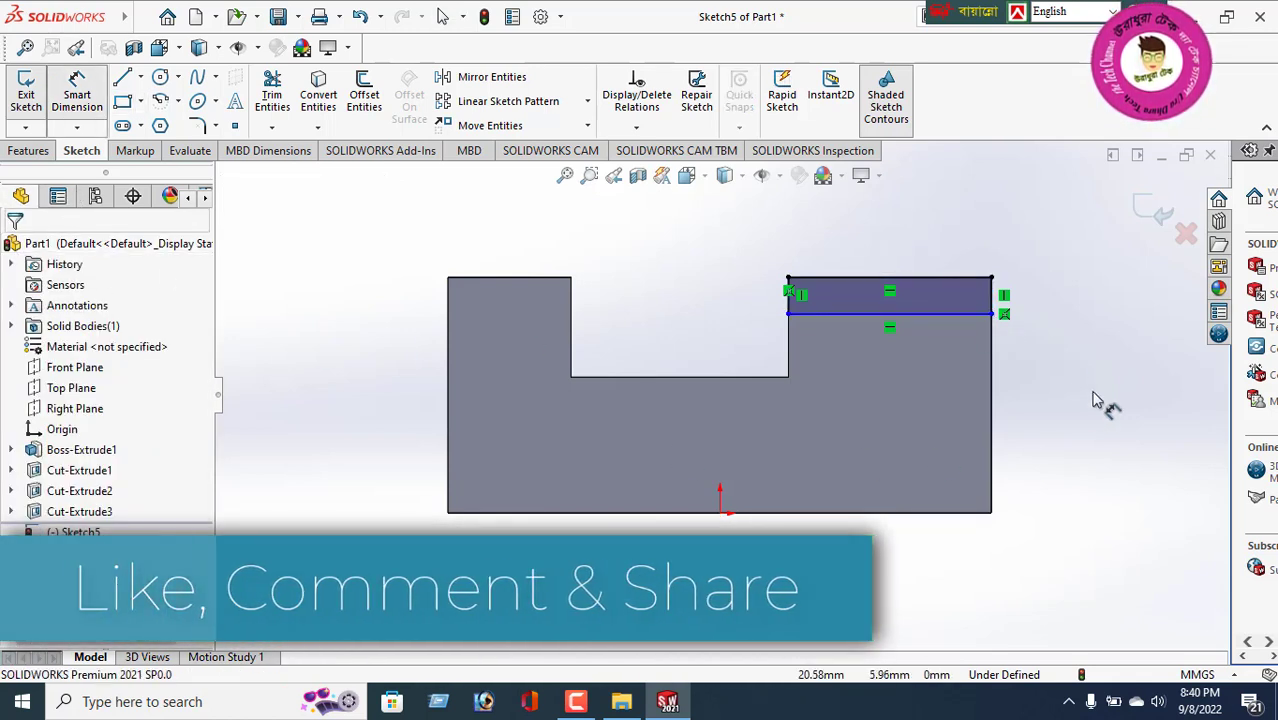
- Dimension the rectangle's height on the end face and set it to 2 mm
click(971, 279)
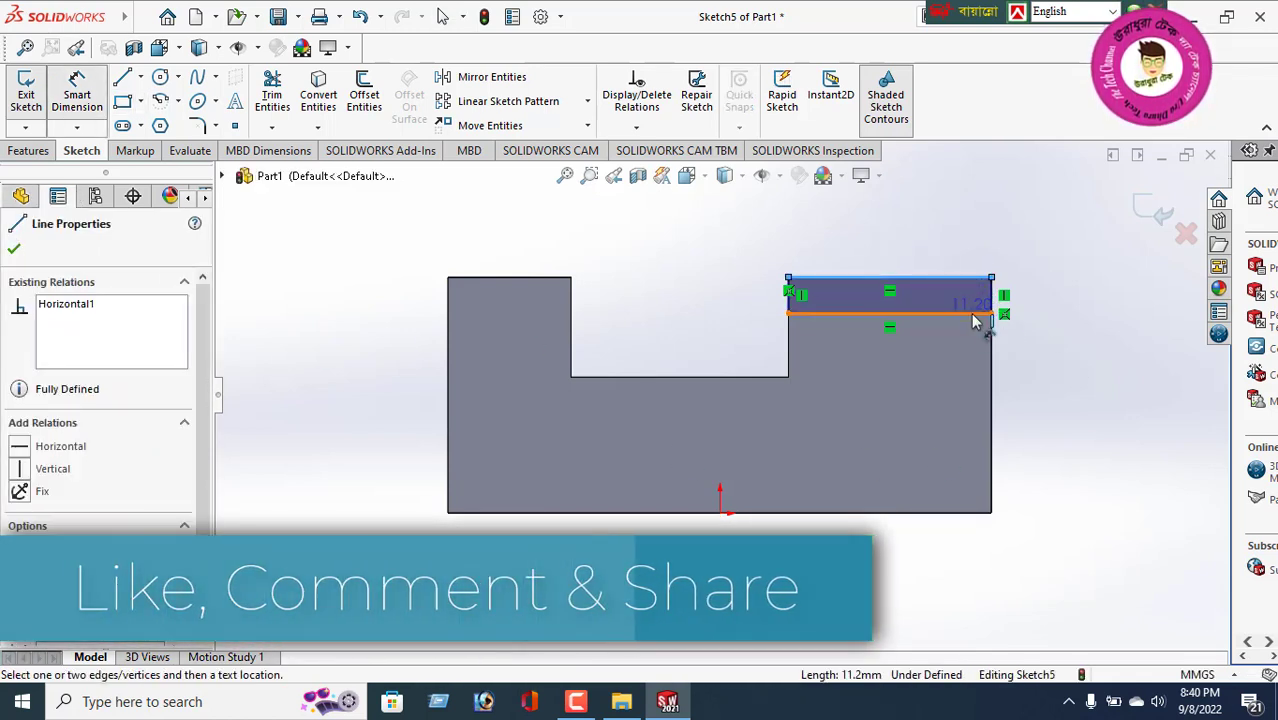
click(973, 314)
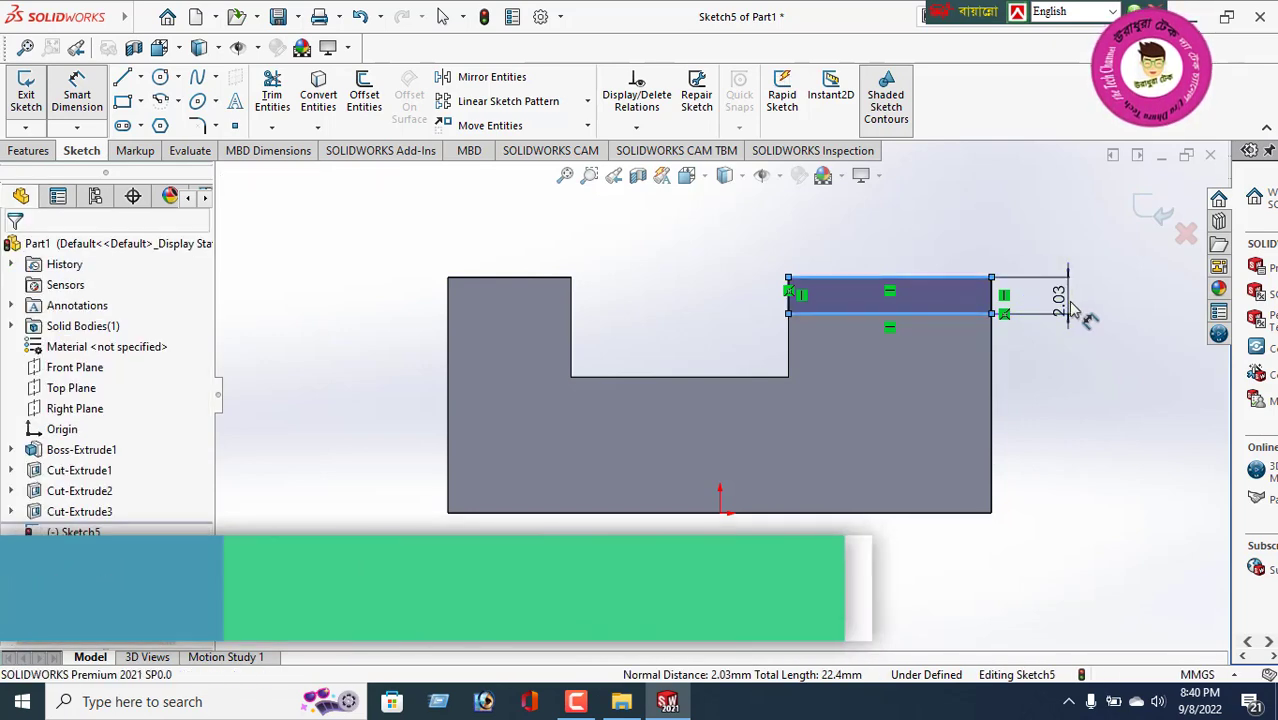
click(1078, 315)
text(2)
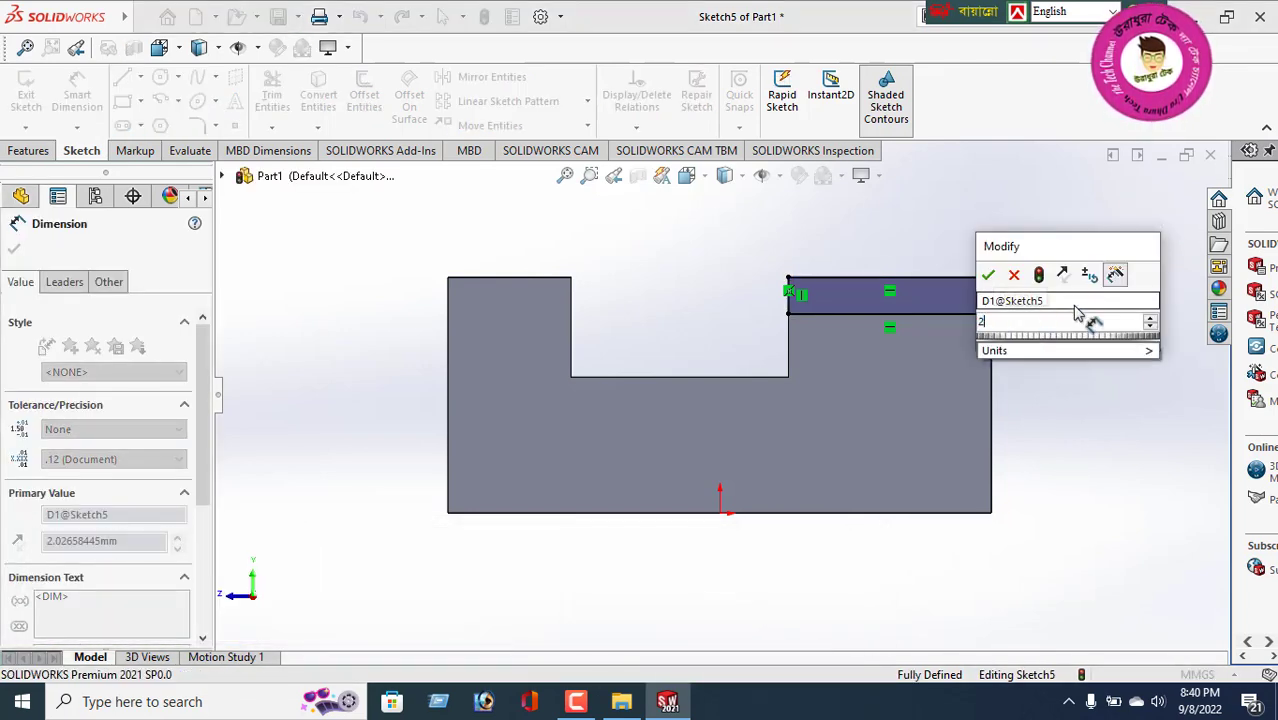
key(Return)
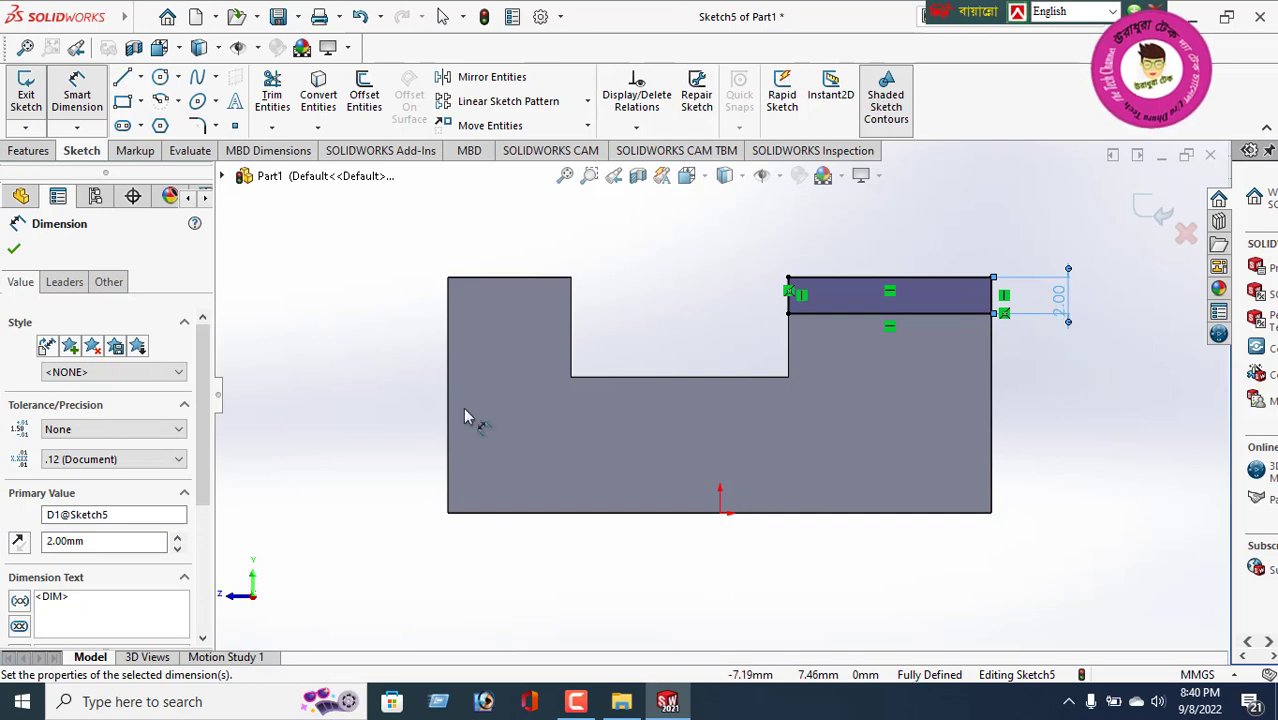
click(14, 250)
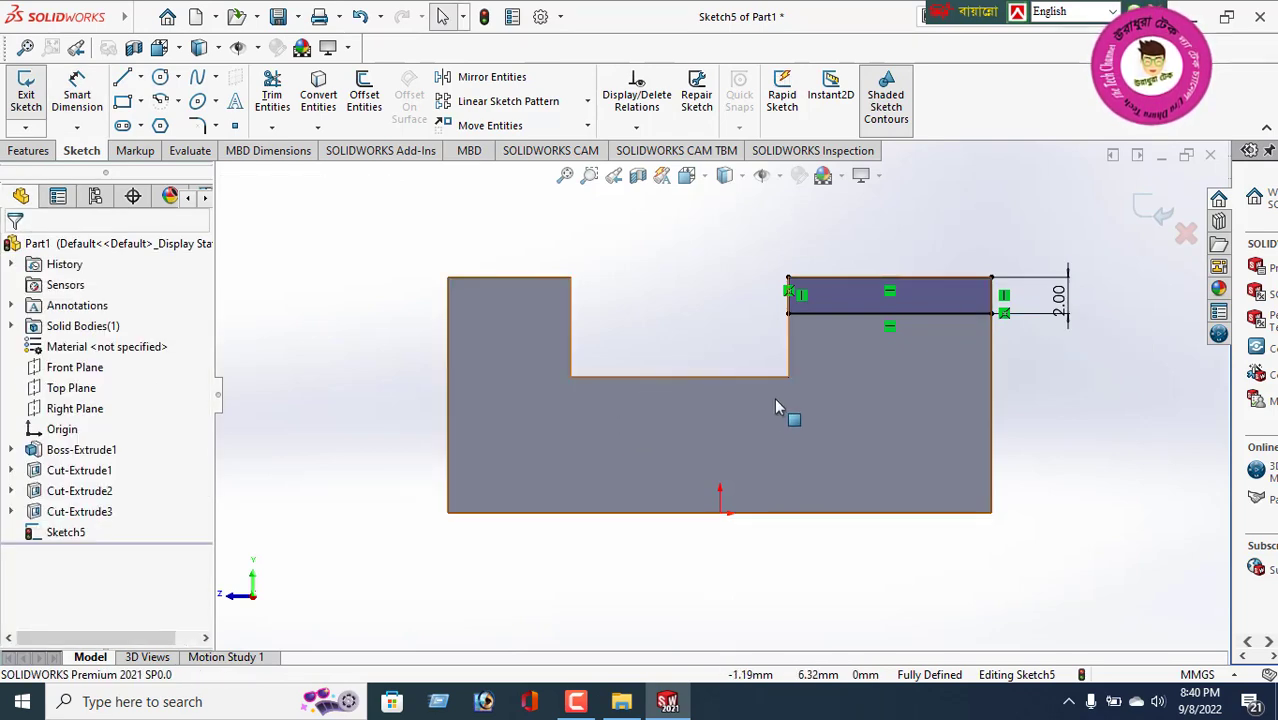
- Cut the rectangle along the full length of the wider raised side with a Through All Extruded Cut
middle_drag(774, 397, 771, 442)
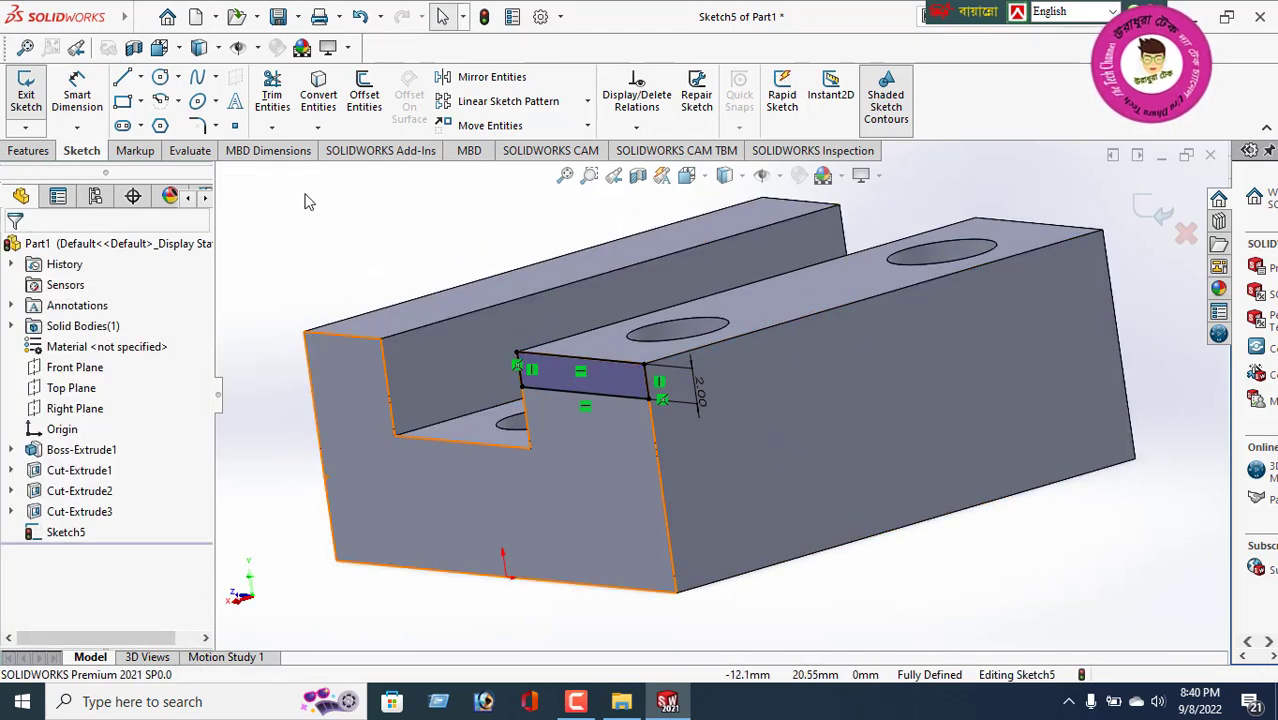
click(28, 150)
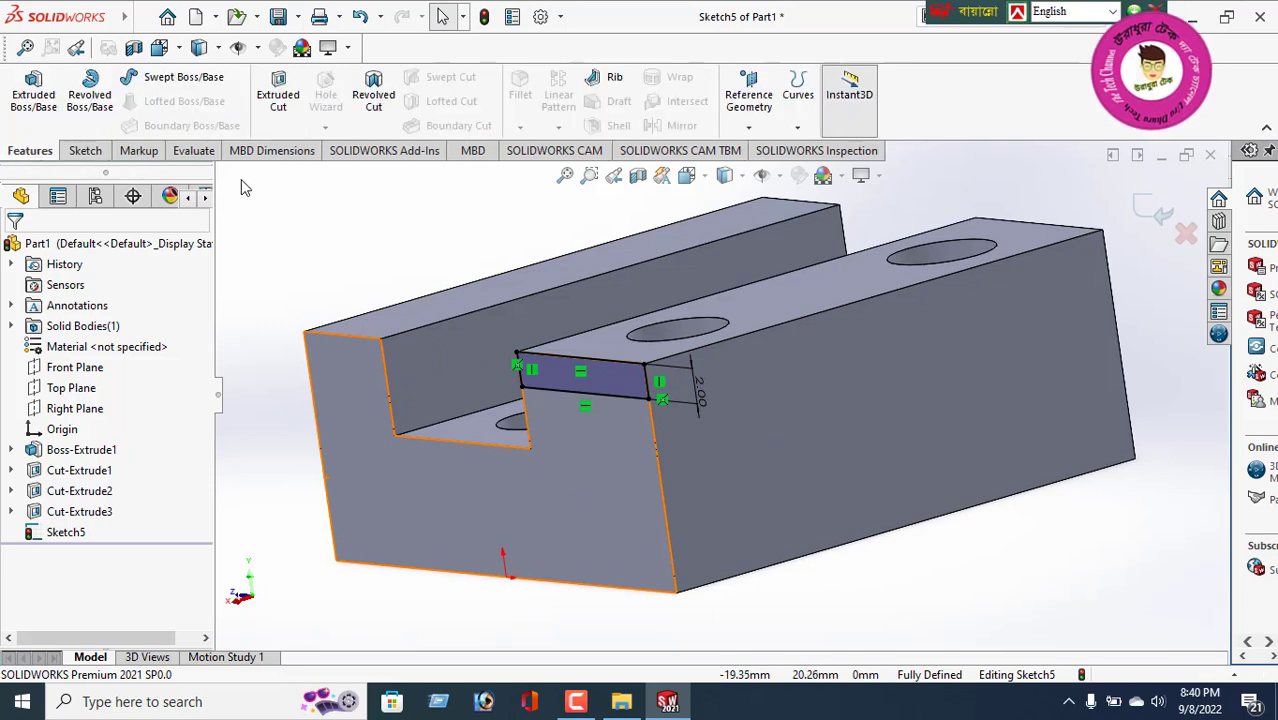
click(272, 100)
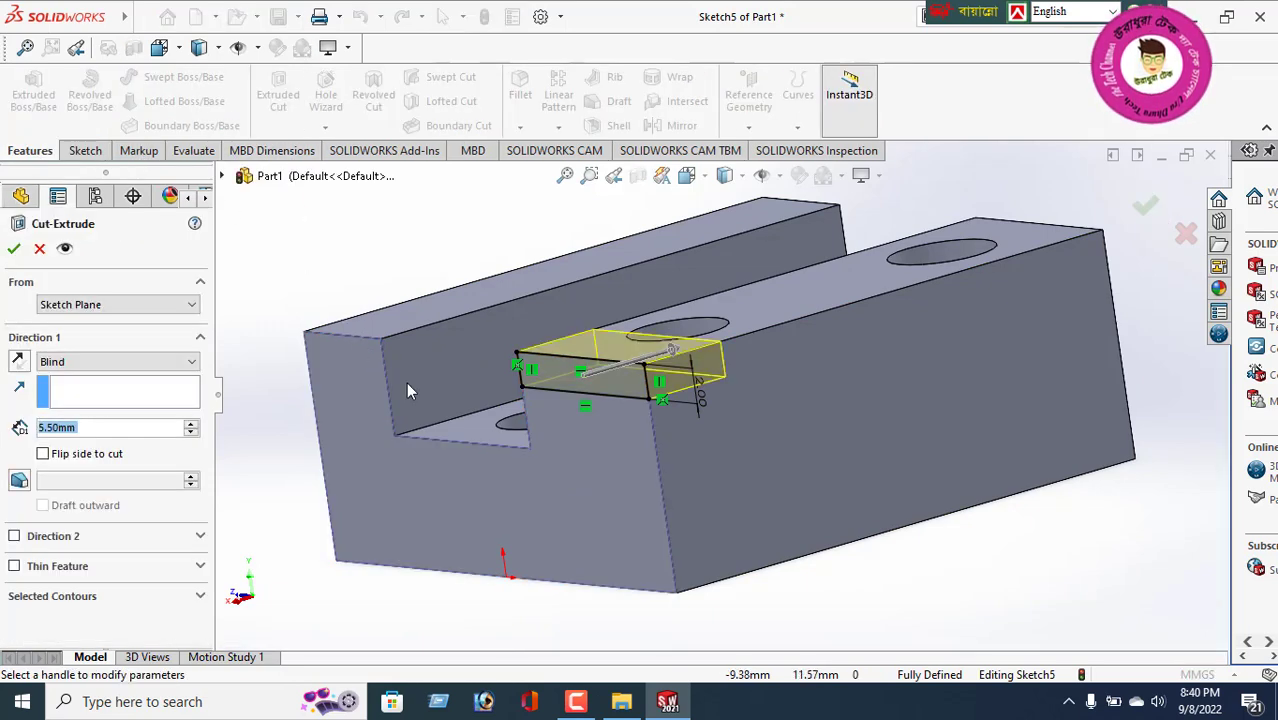
click(75, 362)
click(75, 385)
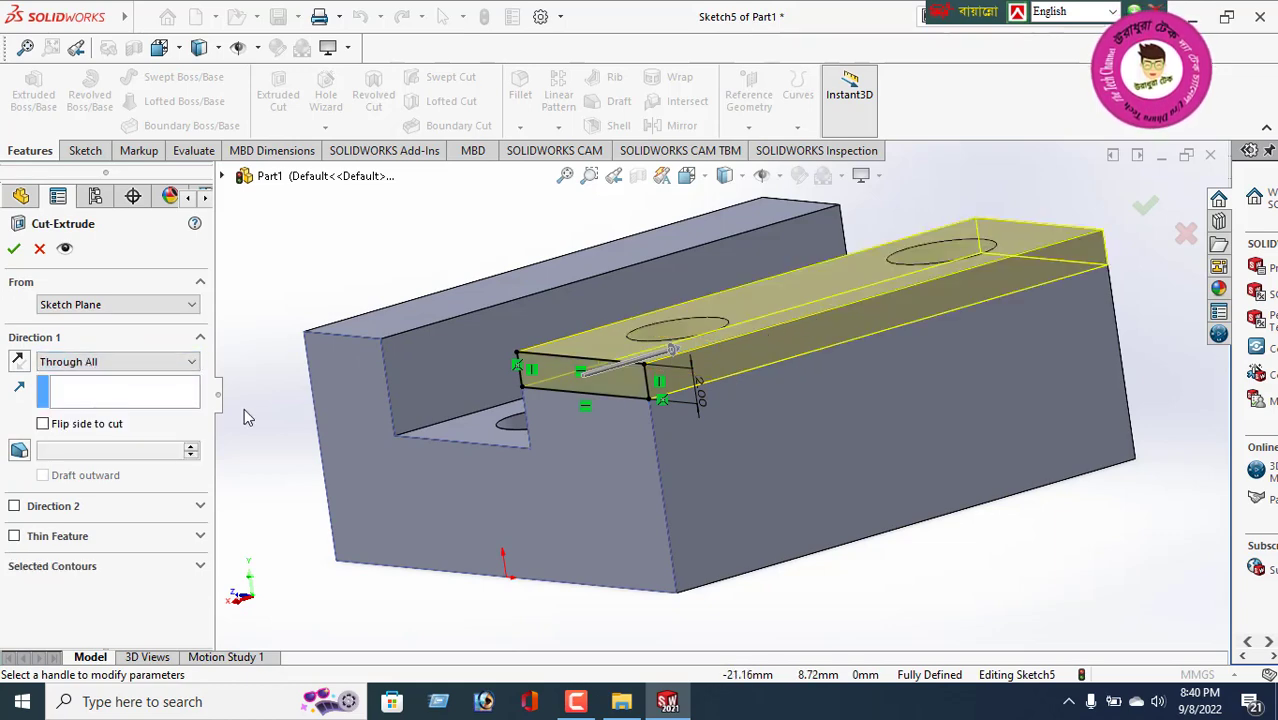
click(13, 249)
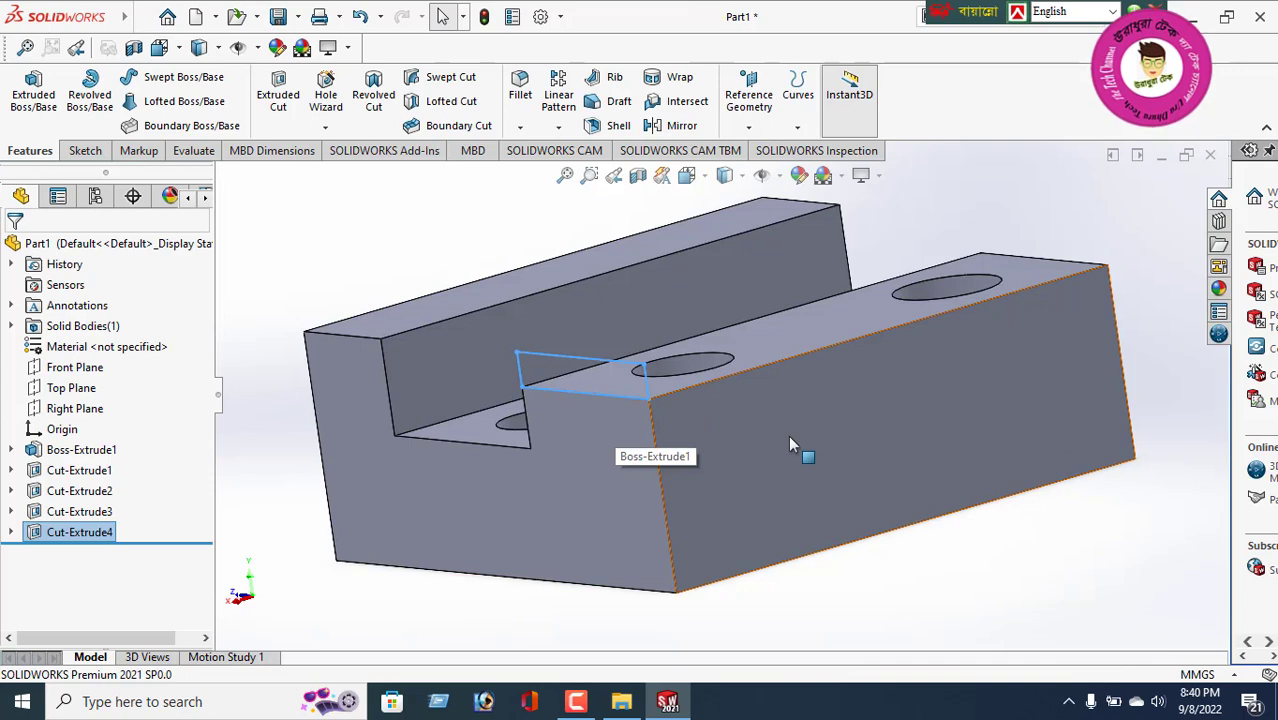
key(f)
middle_drag(733, 459, 778, 459)
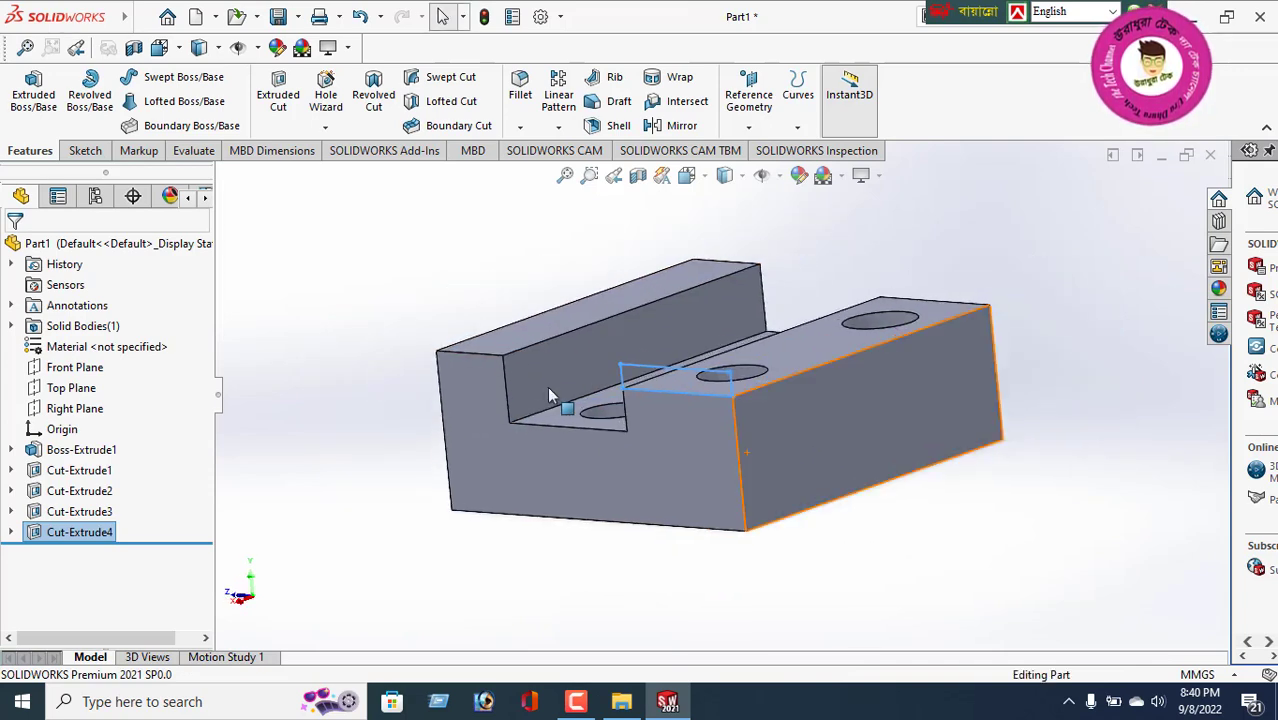
click(958, 530)
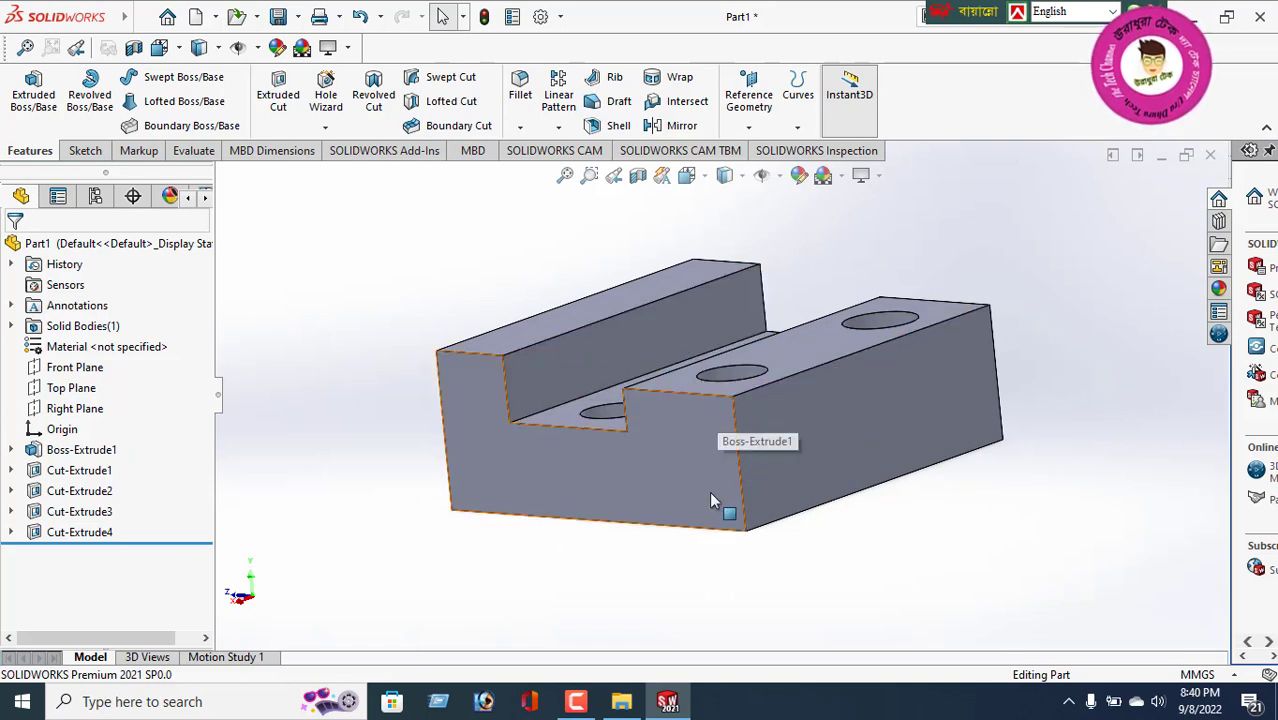
scroll(789, 482, down, 2)
scroll(785, 479, up, 2)
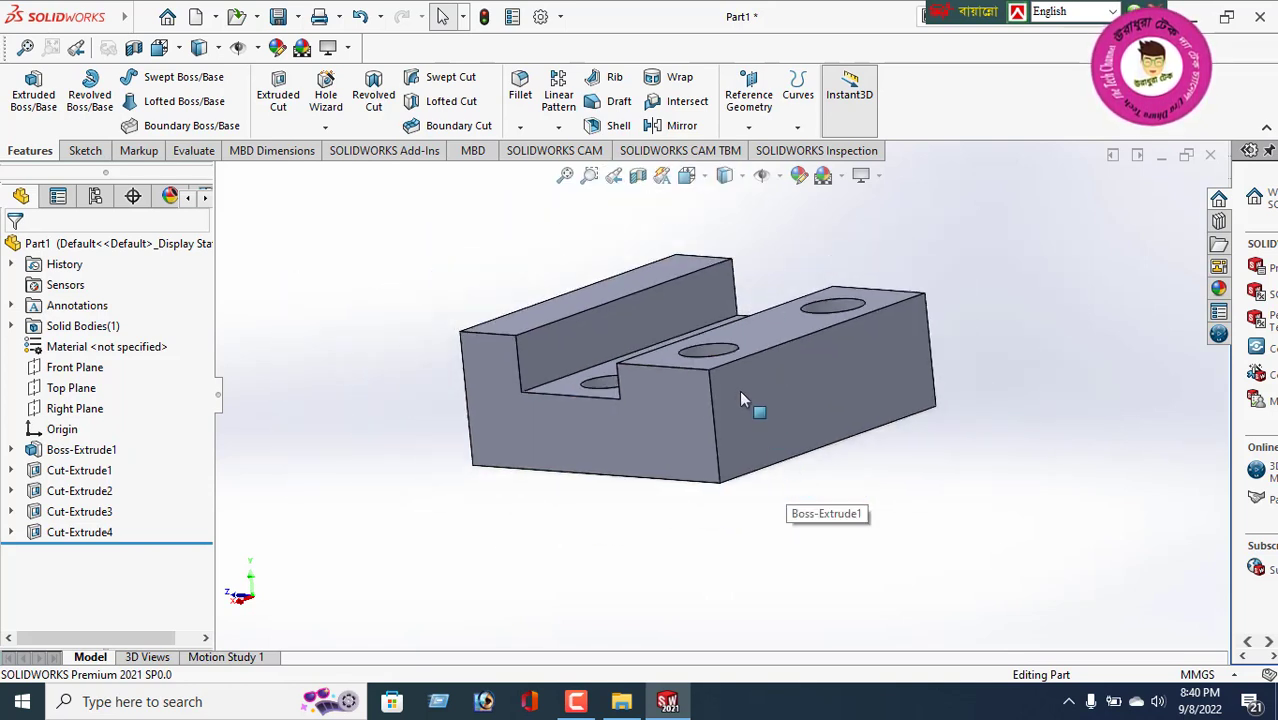
- Sketch three circles on the block's bottom face, an about 8.8 mm one around the middle hole and one around each through hole below it
middle_drag(750, 405, 743, 475)
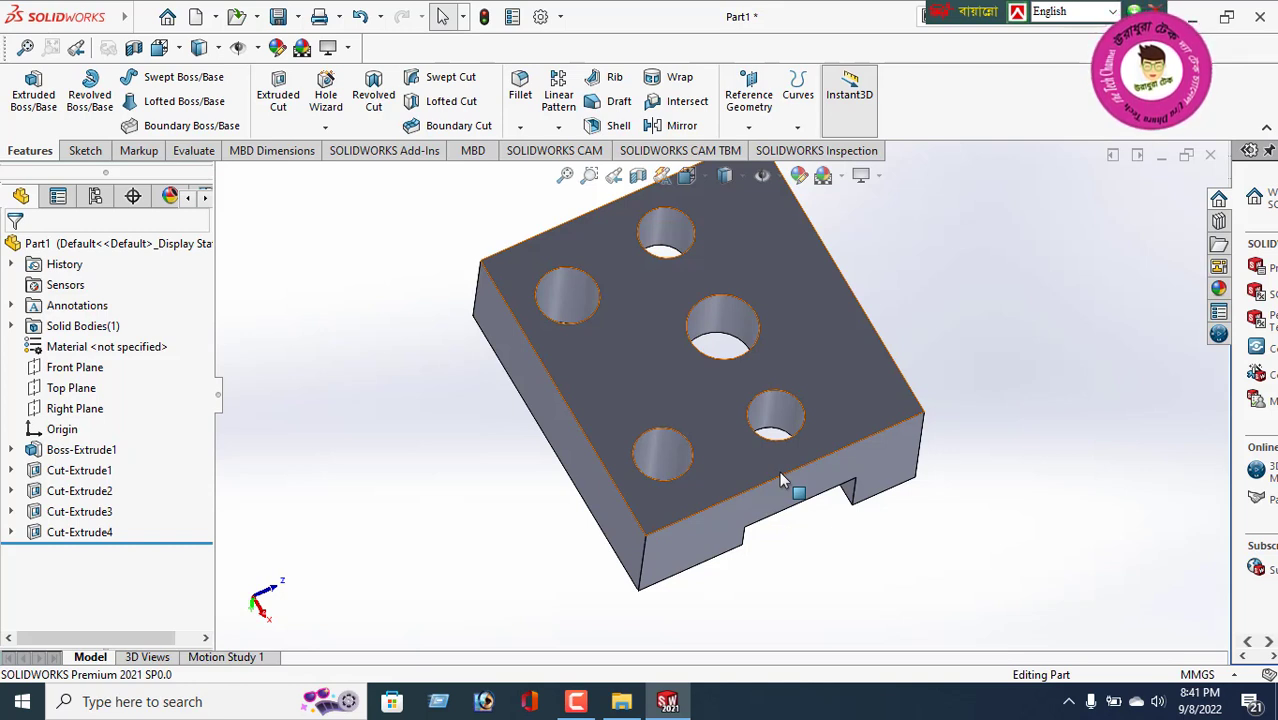
click(622, 343)
click(786, 292)
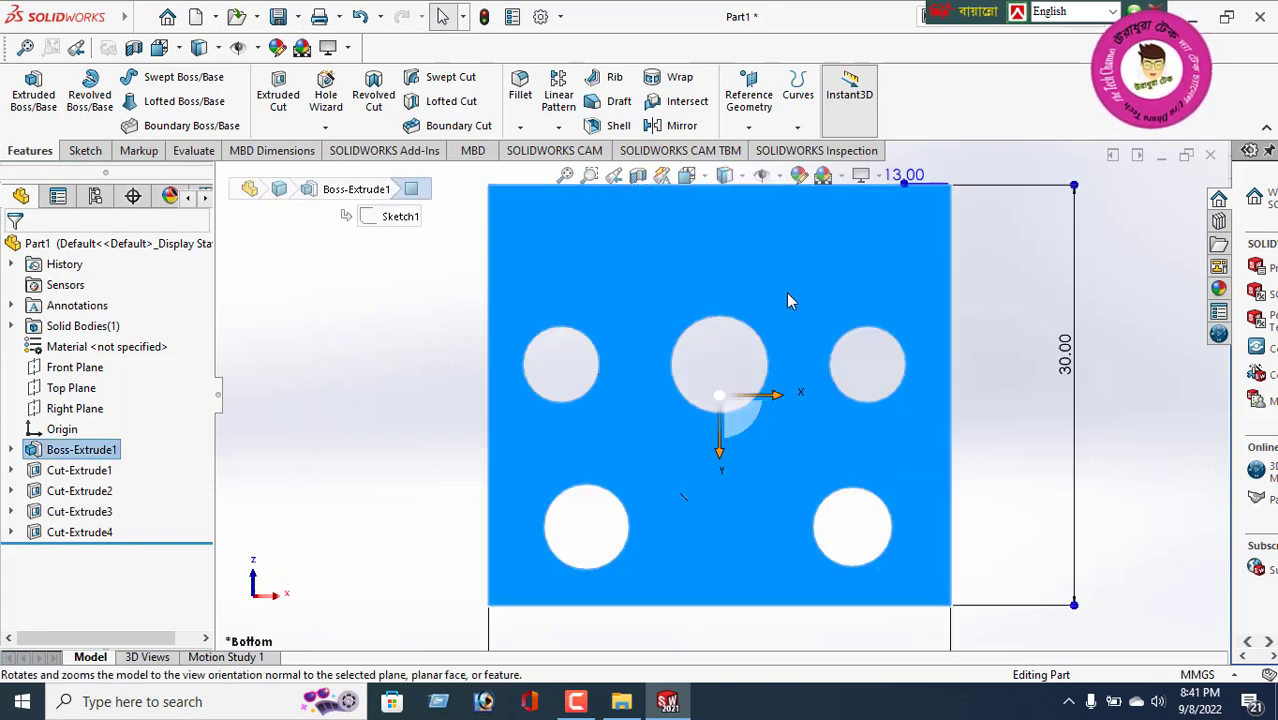
click(88, 150)
click(160, 80)
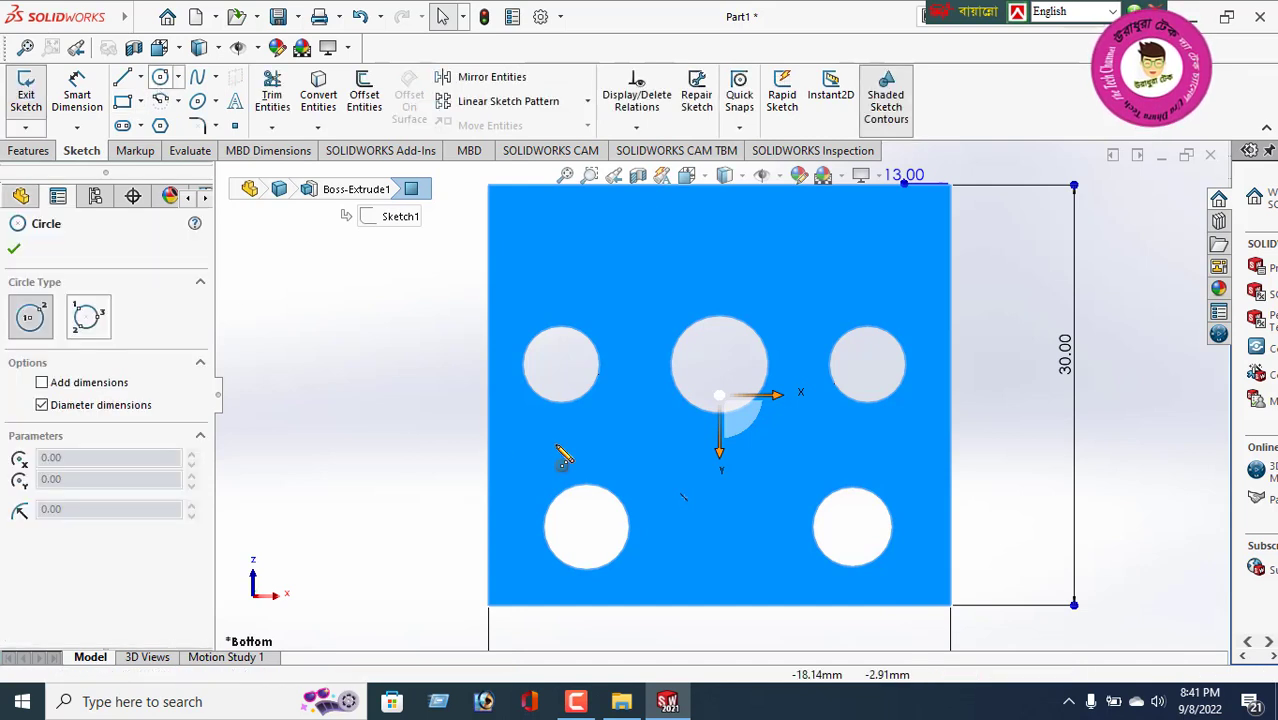
click(720, 367)
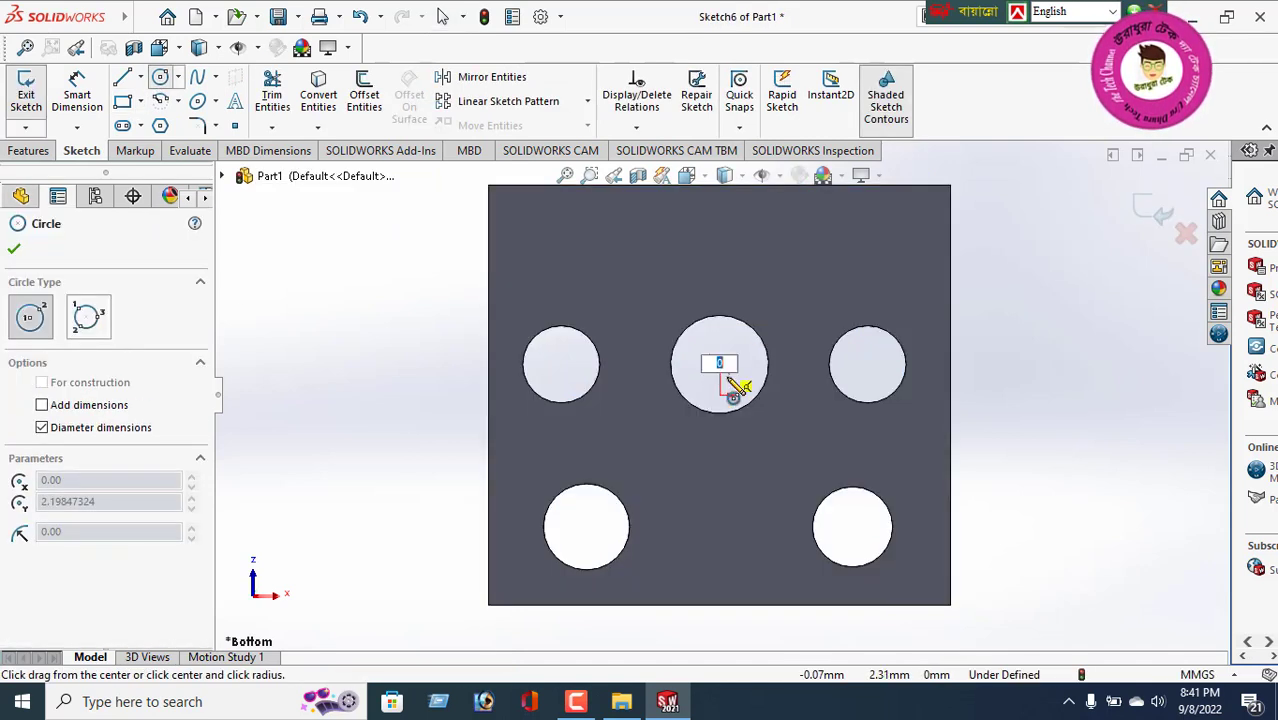
click(782, 410)
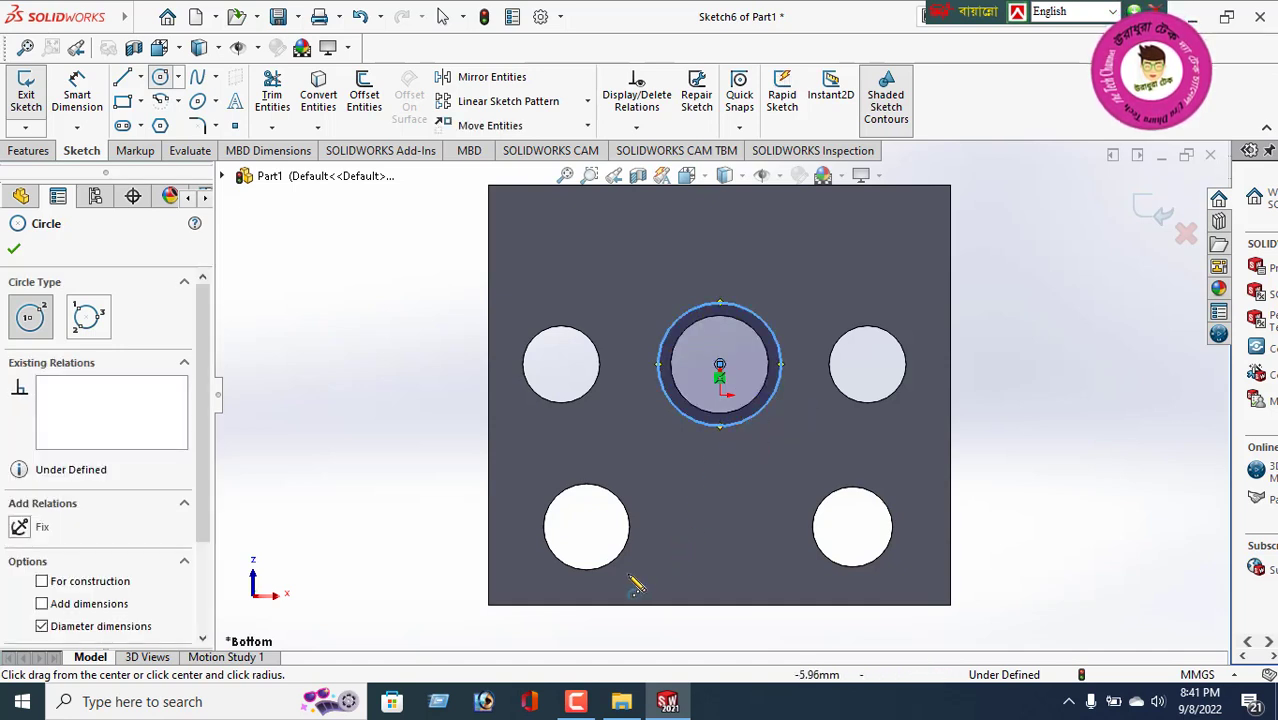
click(587, 527)
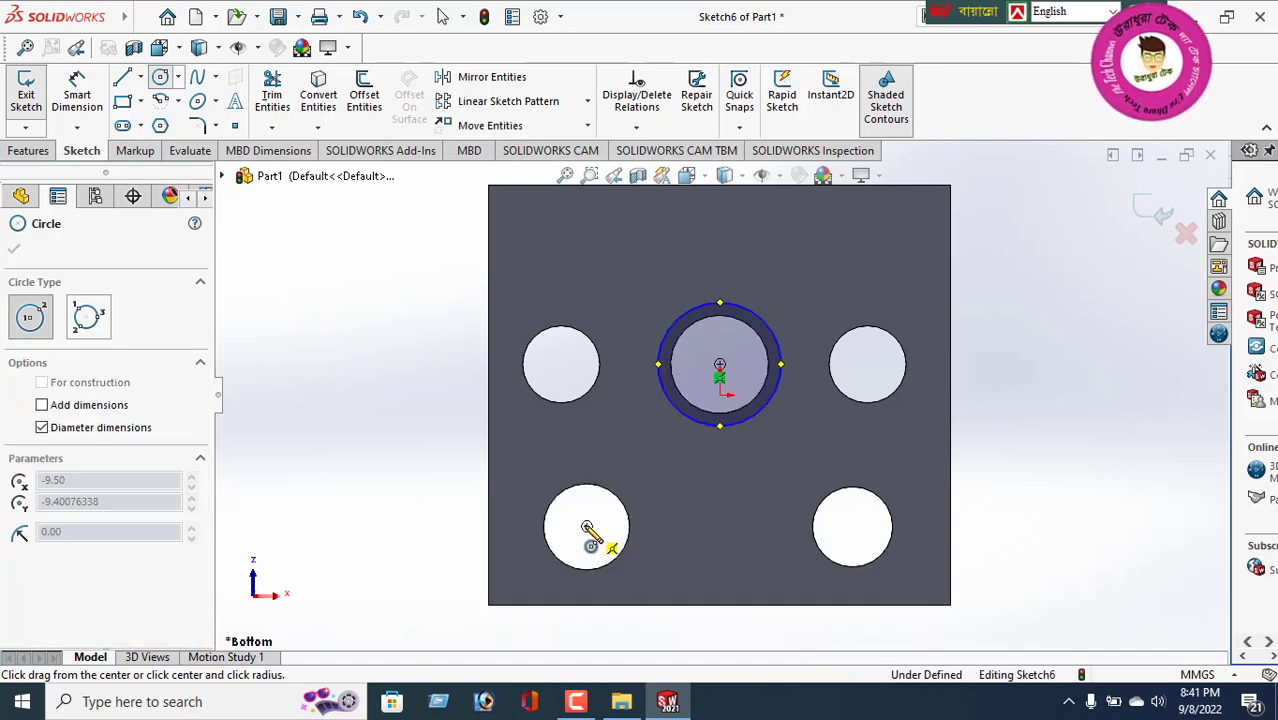
click(661, 561)
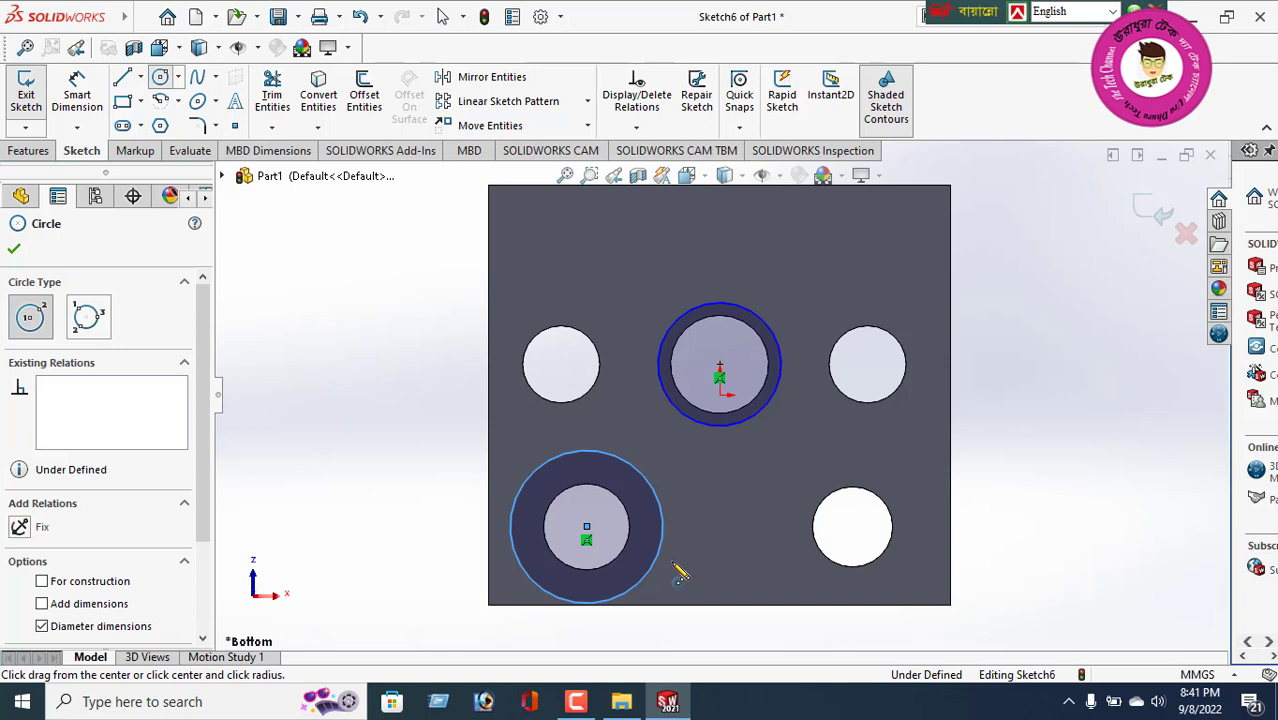
click(852, 527)
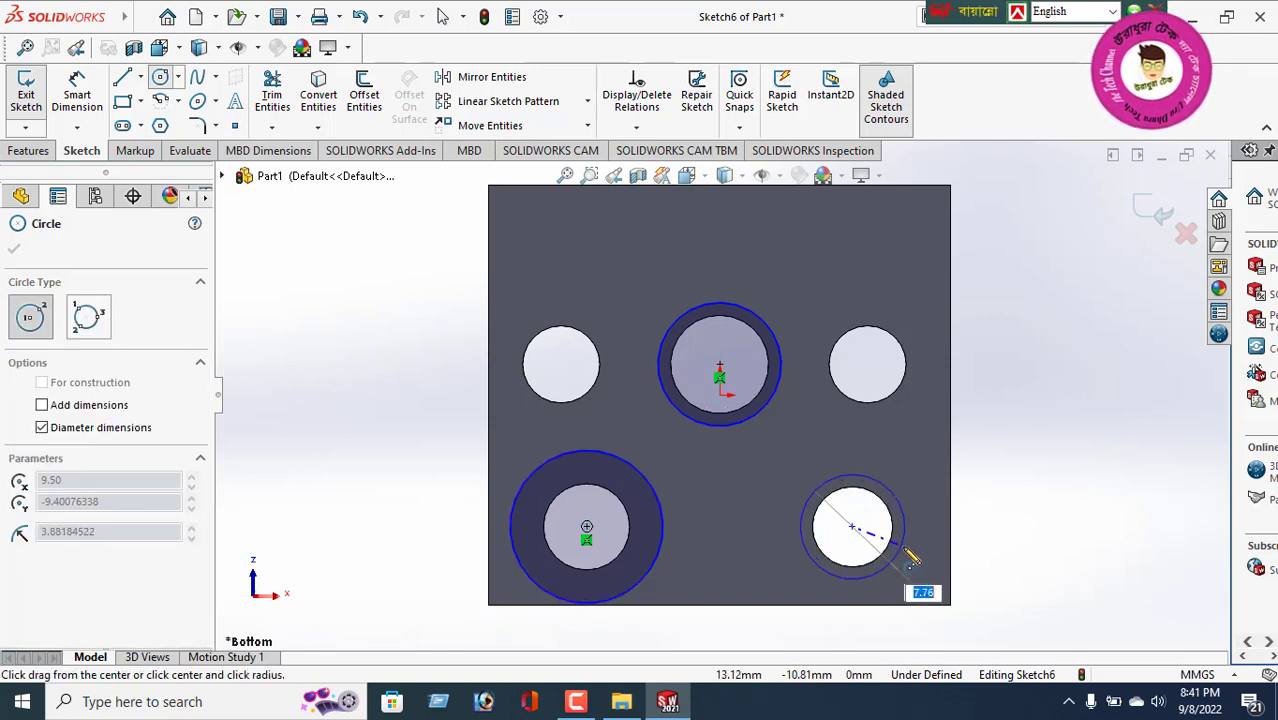
click(913, 557)
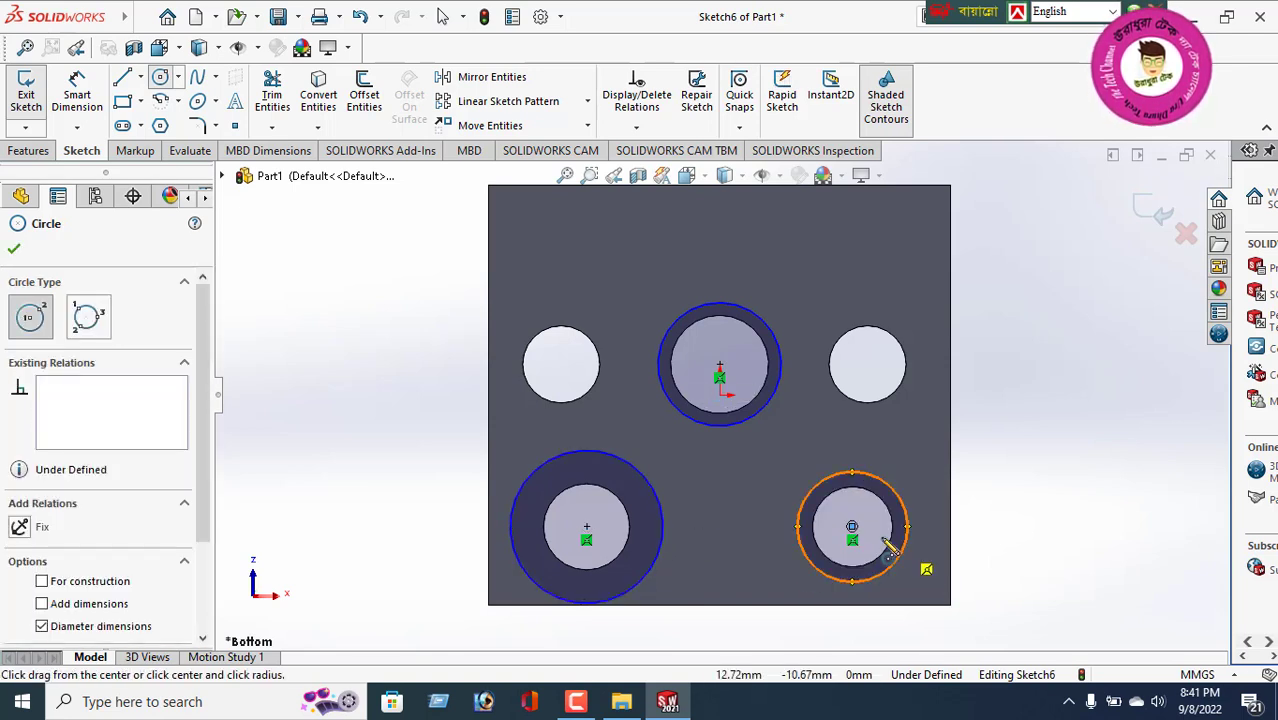
click(14, 250)
- Dimension the circle around the middle hole on the bottom face and set its diameter to 11 mm
click(77, 92)
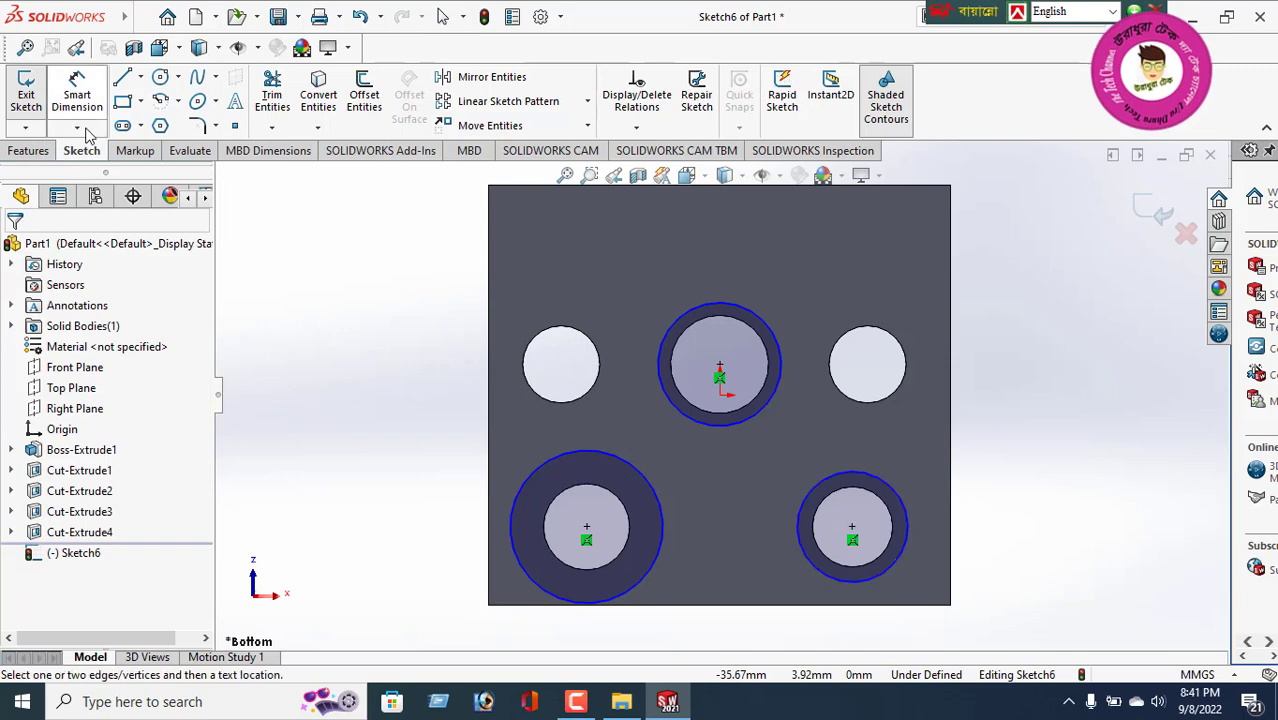
click(688, 310)
click(662, 278)
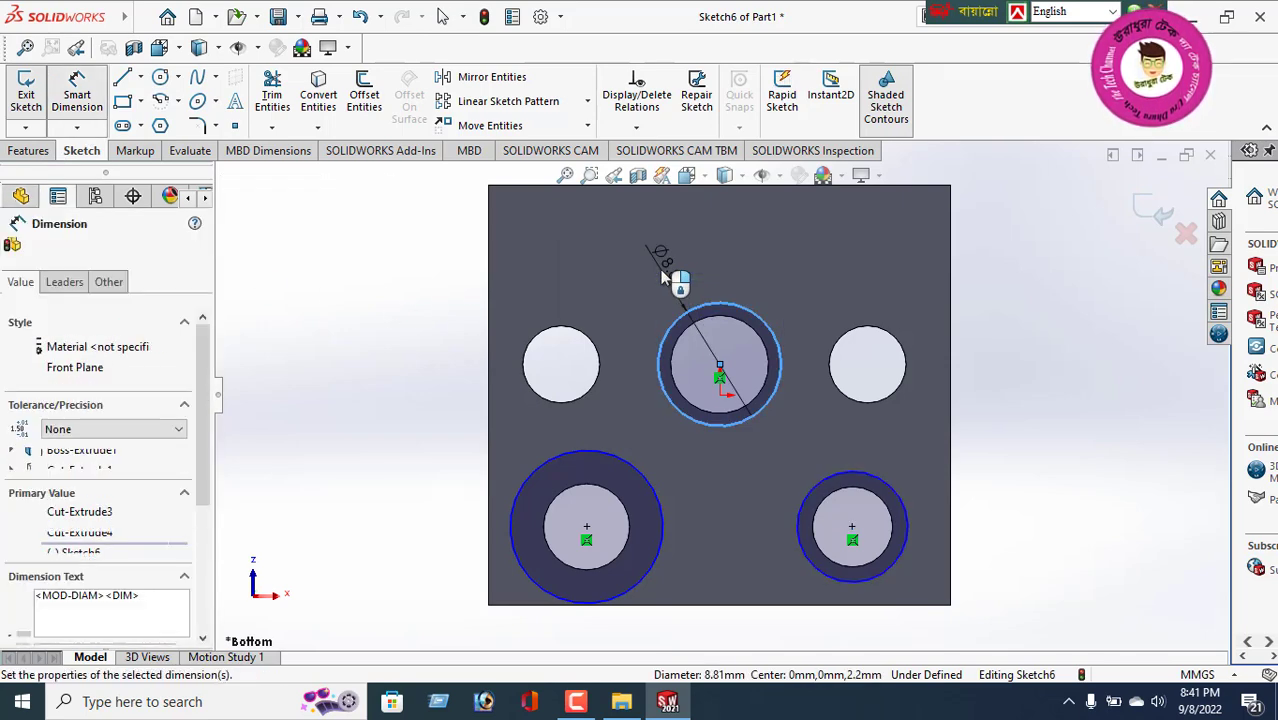
text(11)
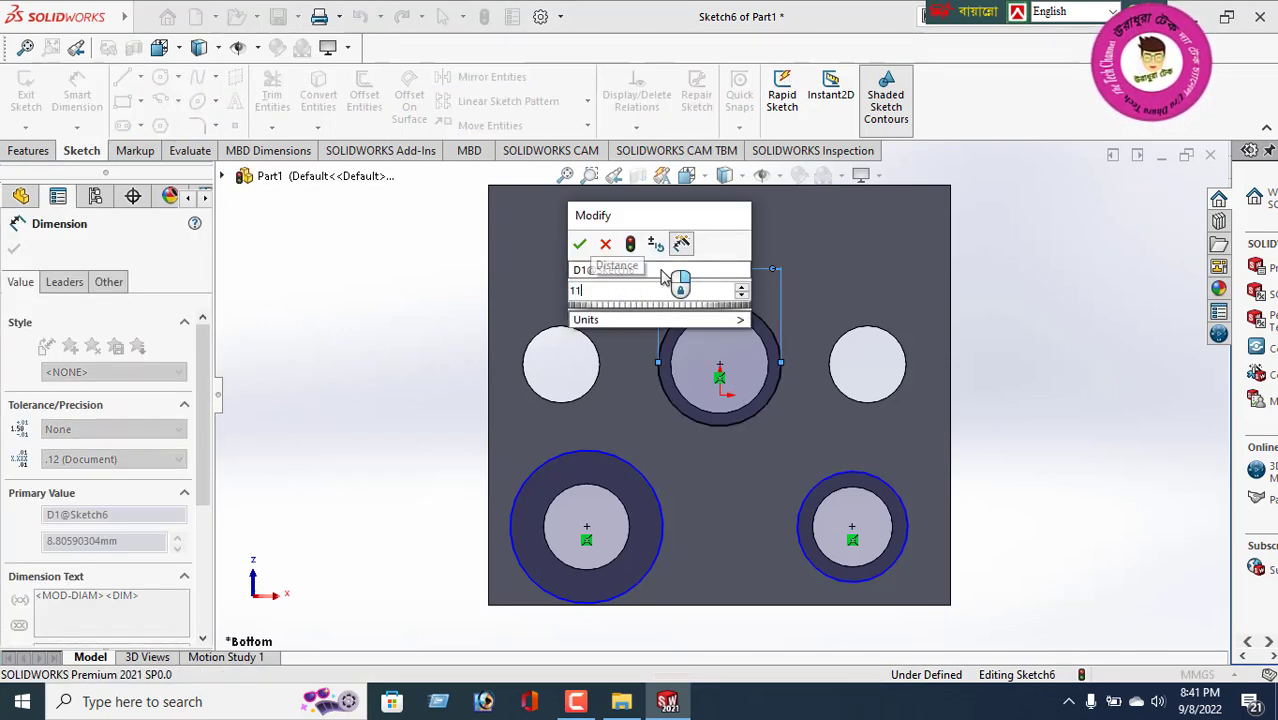
key(Return)
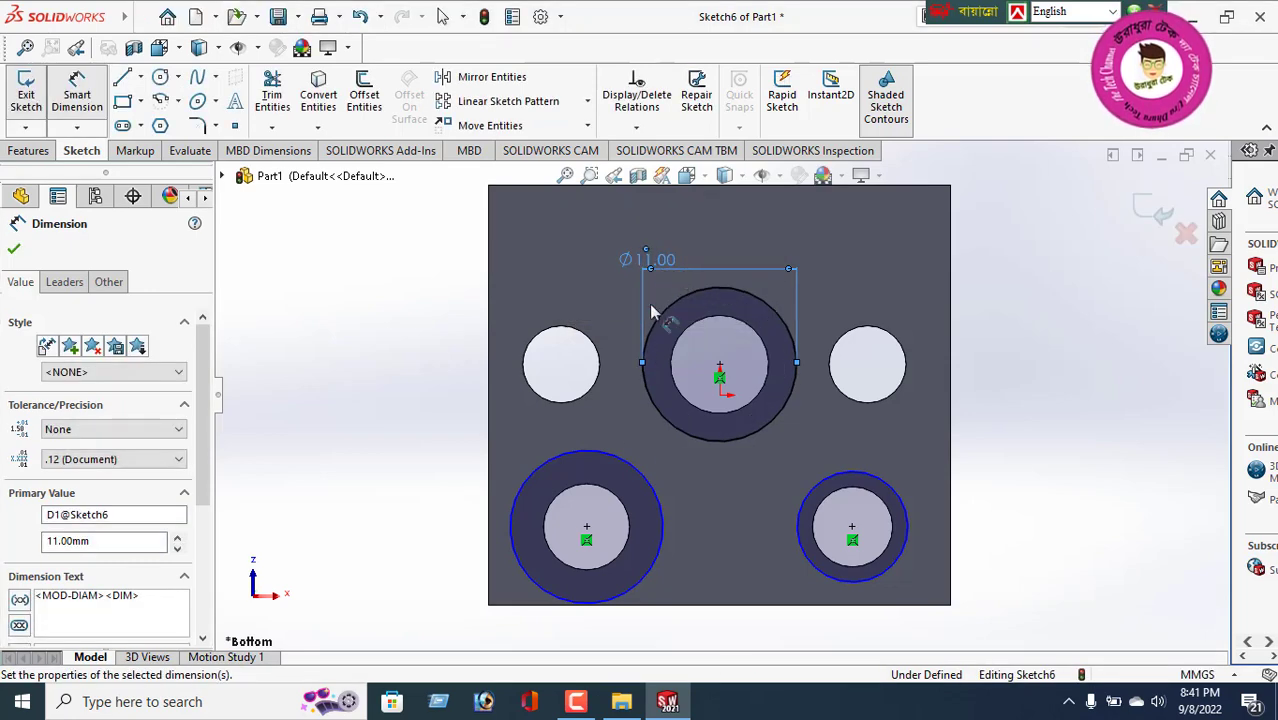
- Dimension the two circles around the lower through holes, setting each diameter to 11 mm
click(613, 458)
click(619, 413)
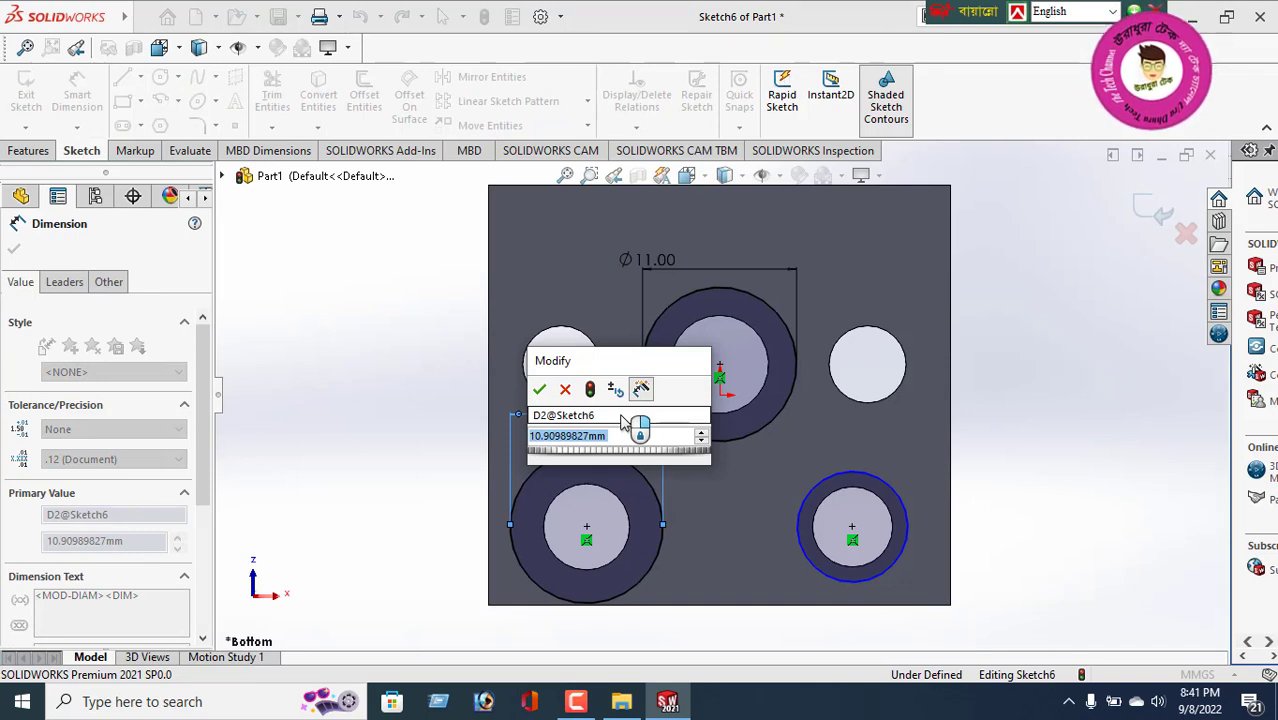
text(11)
key(Return)
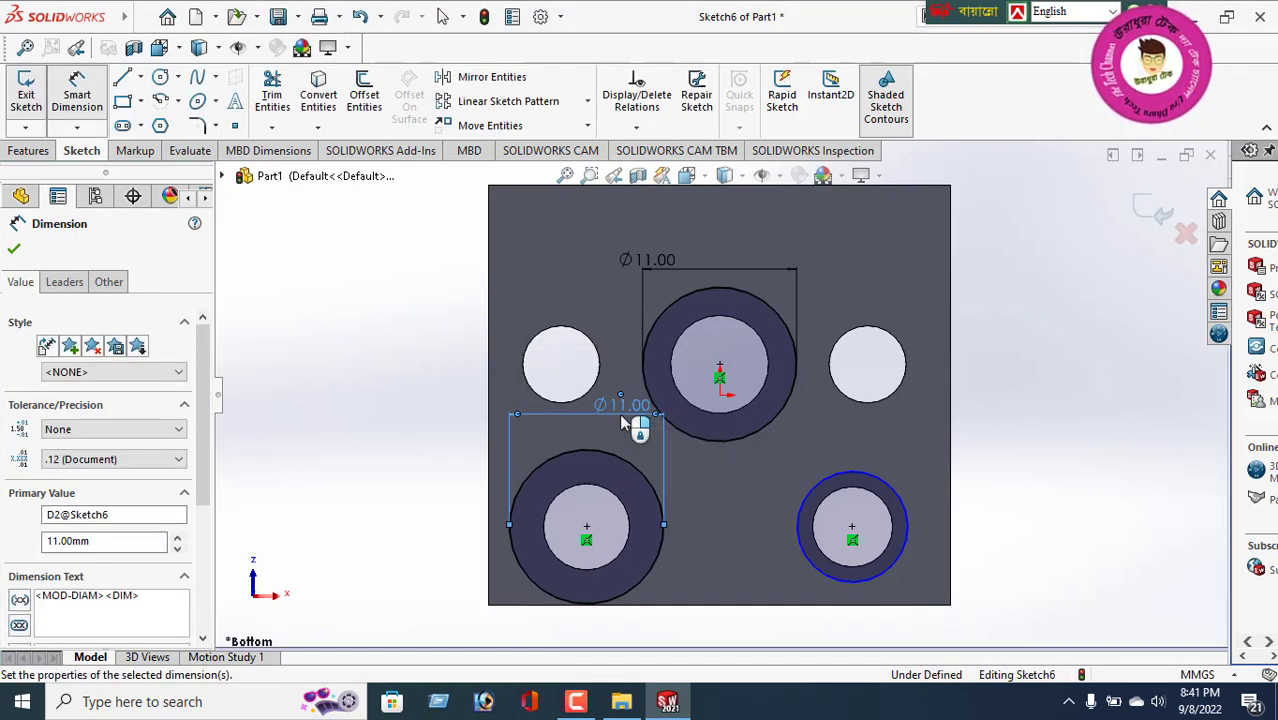
click(888, 487)
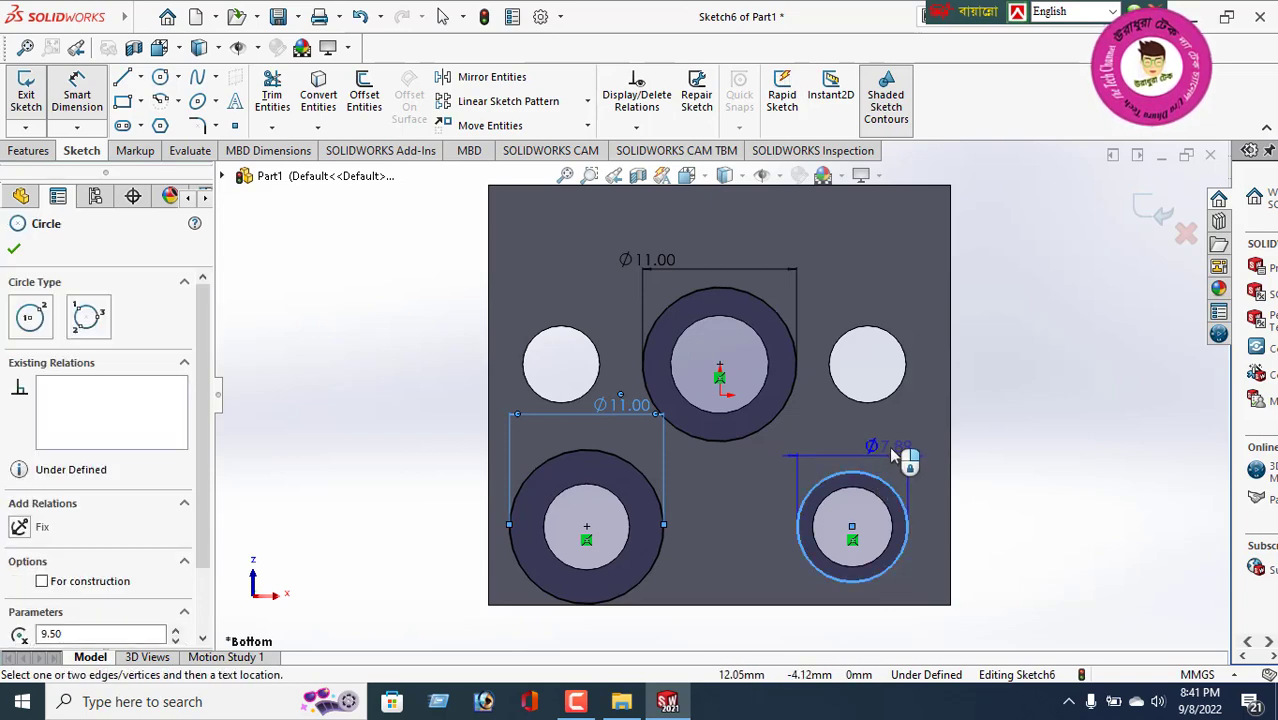
click(891, 449)
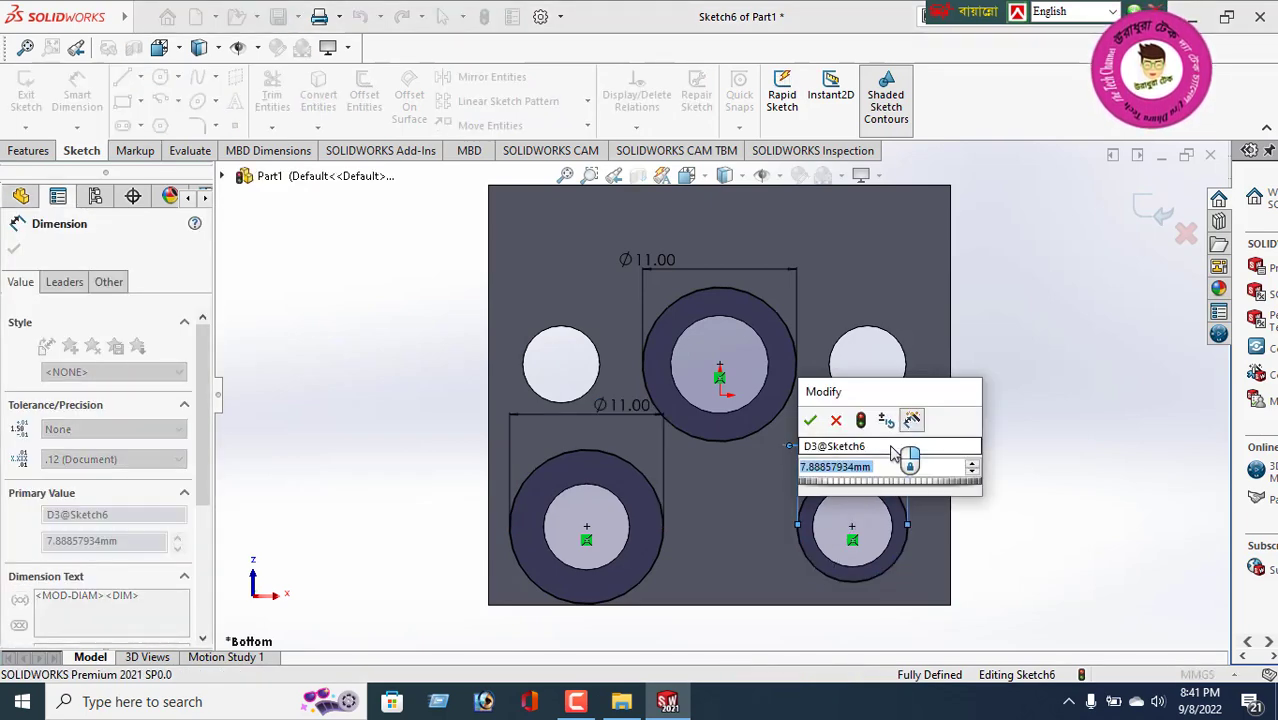
text(11)
key(Return)
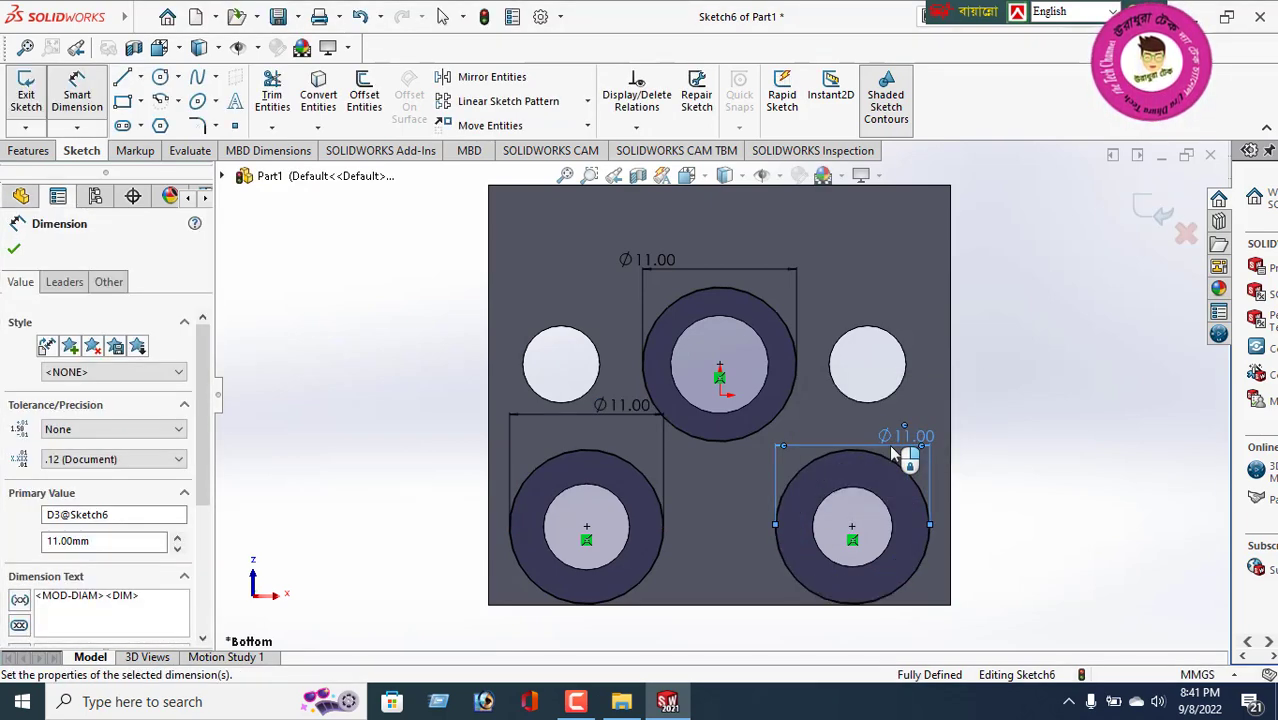
click(14, 252)
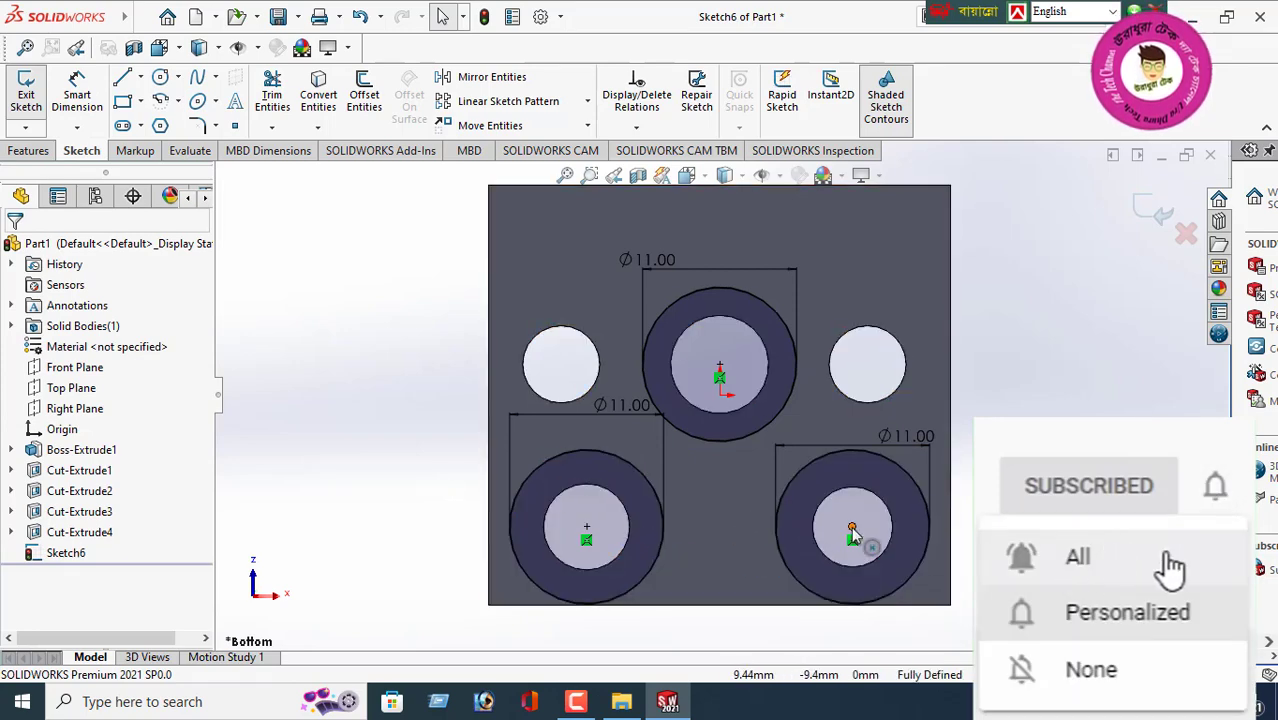
- Undo the three diameter dimensions and the two lower circles, keeping only the circle around the middle hole
scroll(852, 530, up, 1)
middle_drag(847, 540, 780, 445)
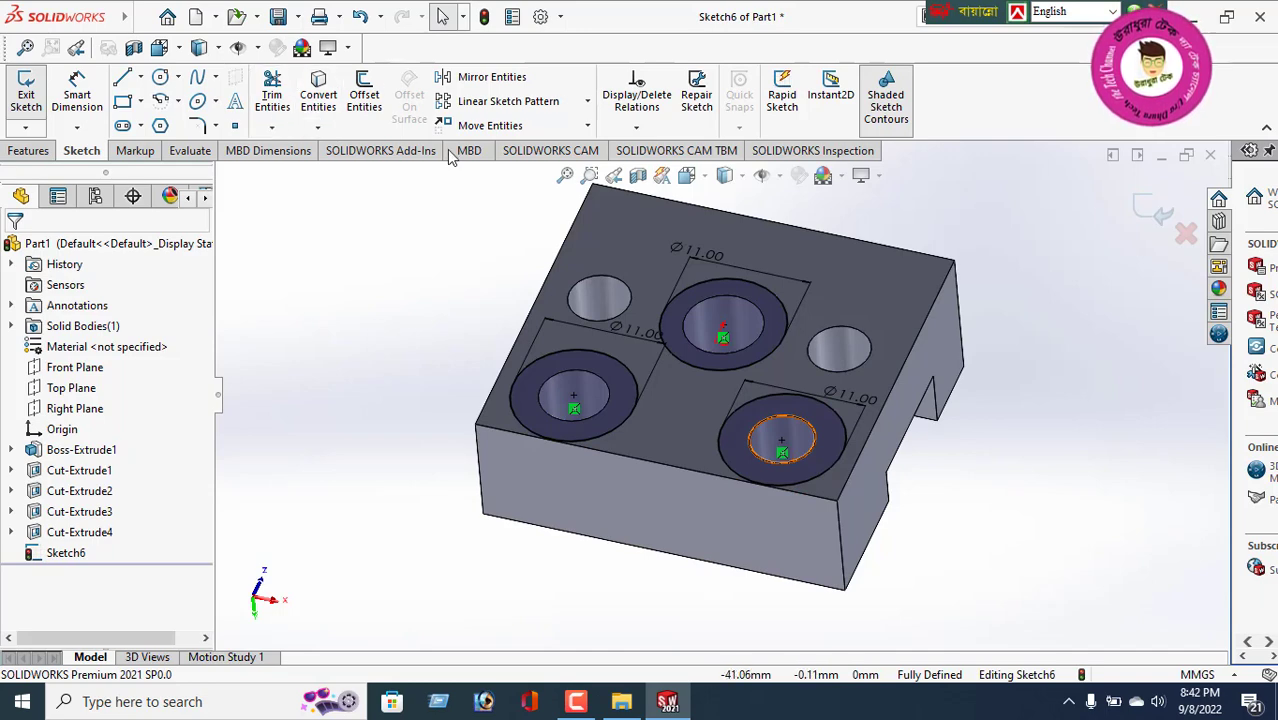
click(359, 16)
click(359, 16)
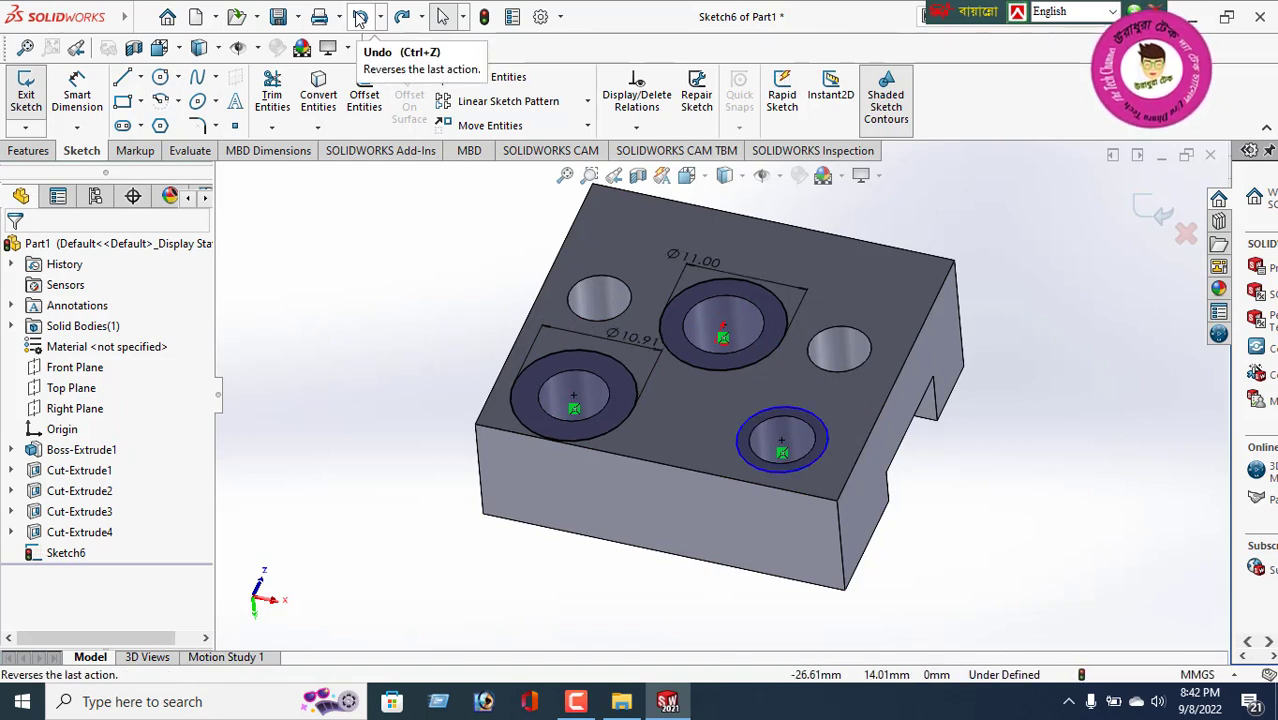
click(359, 16)
click(359, 16)
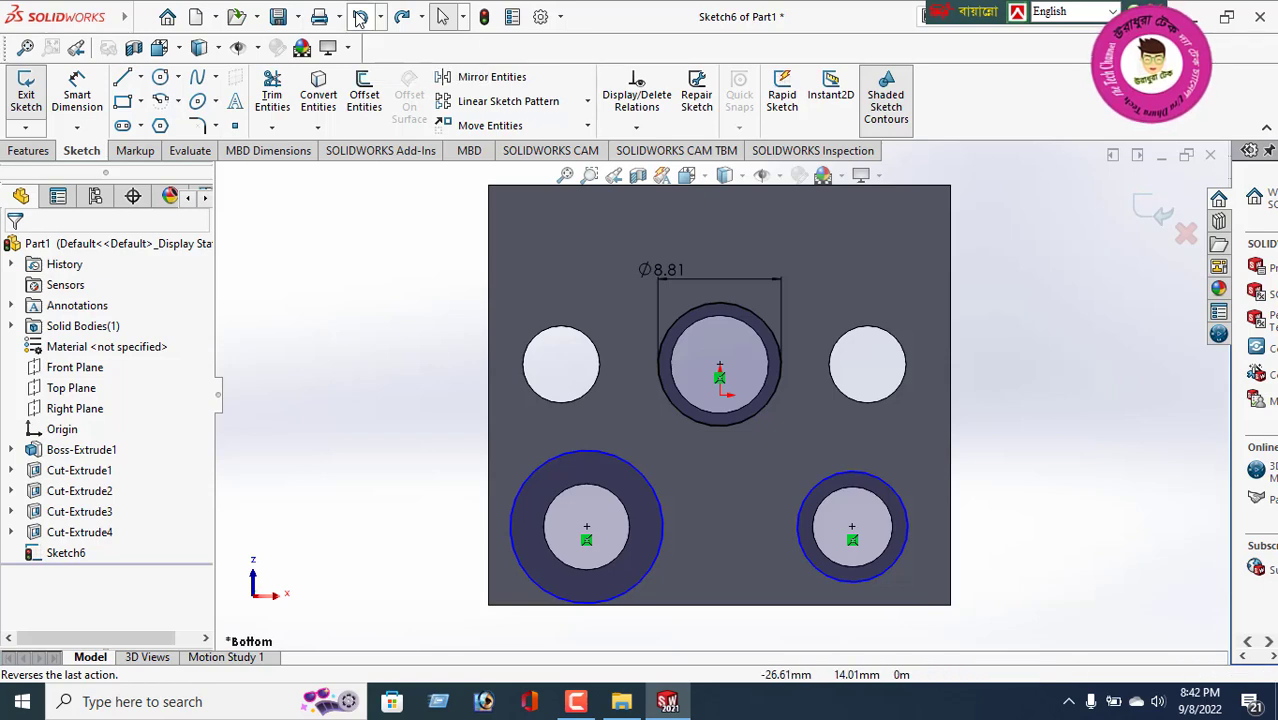
click(359, 16)
click(359, 16)
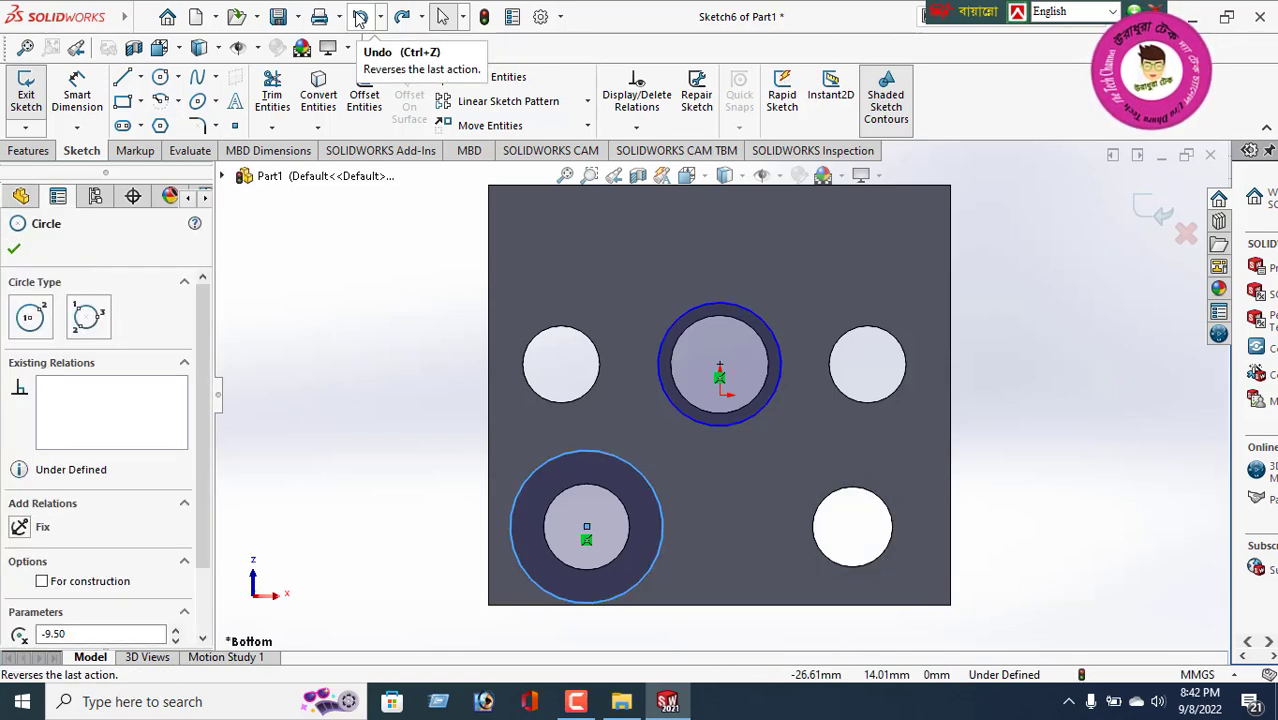
click(359, 16)
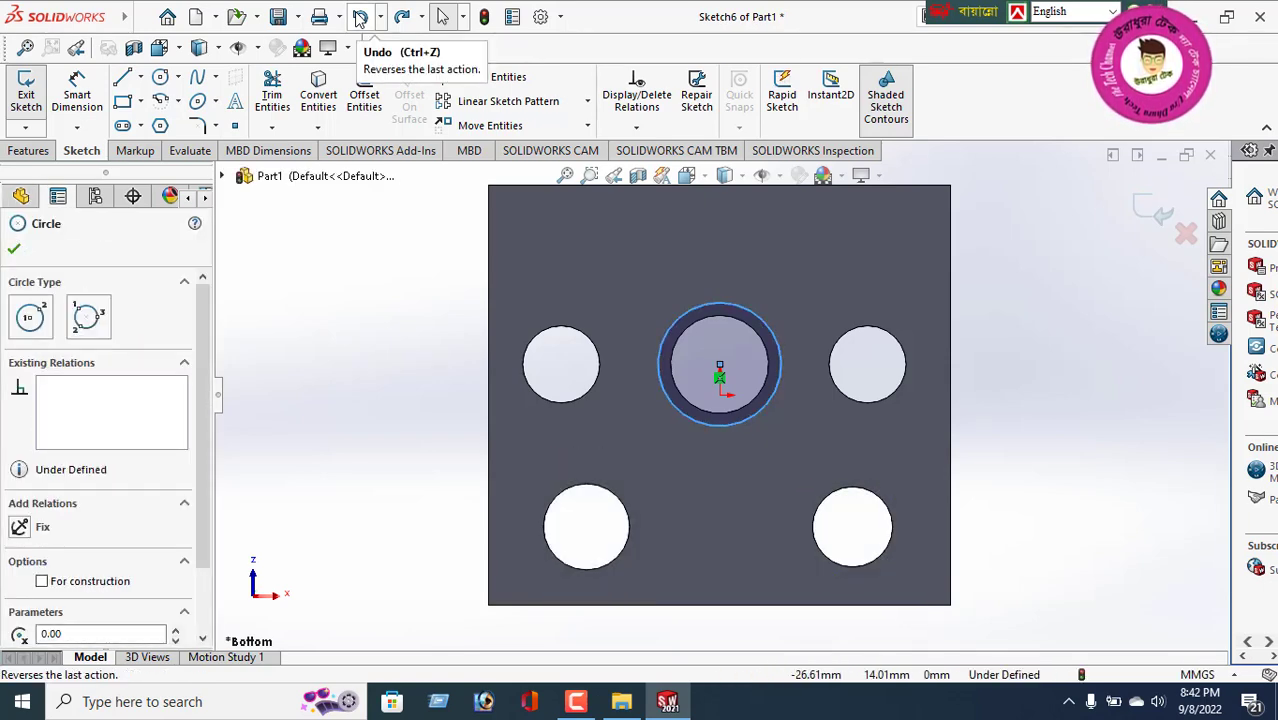
click(14, 253)
- Dimension the remaining circle around the middle hole with a diameter of 11 mm
click(78, 97)
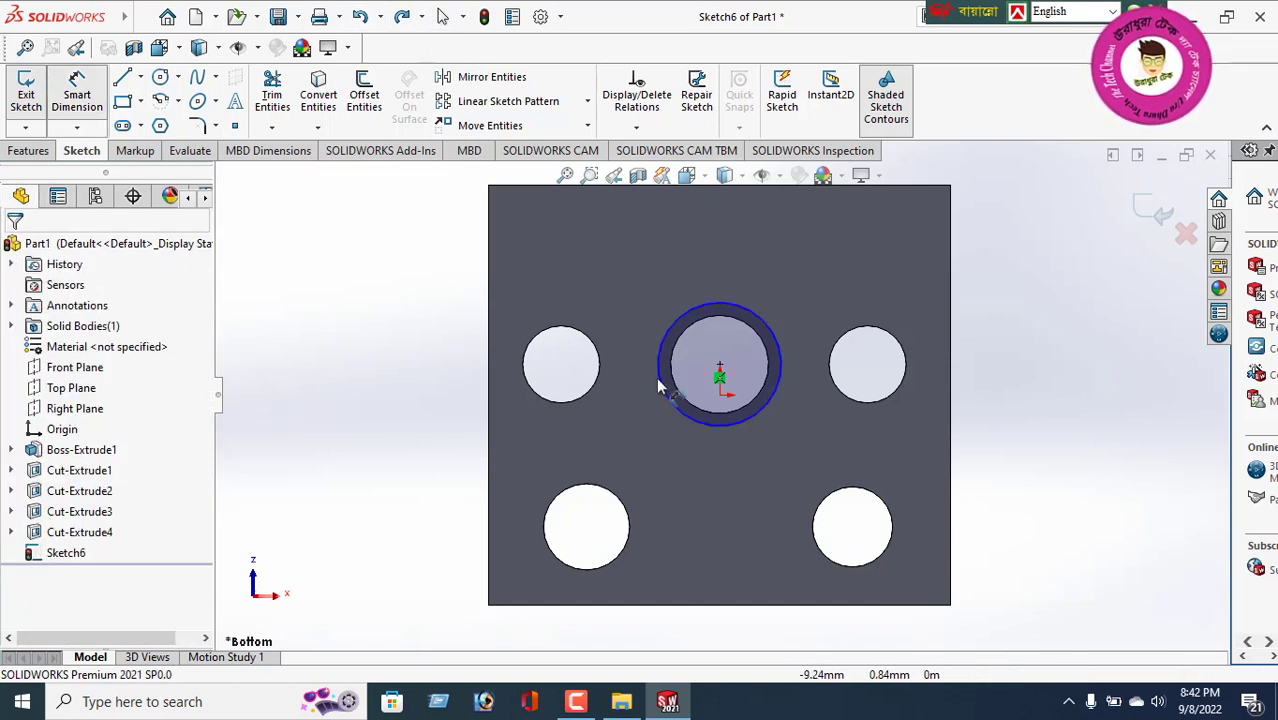
click(745, 306)
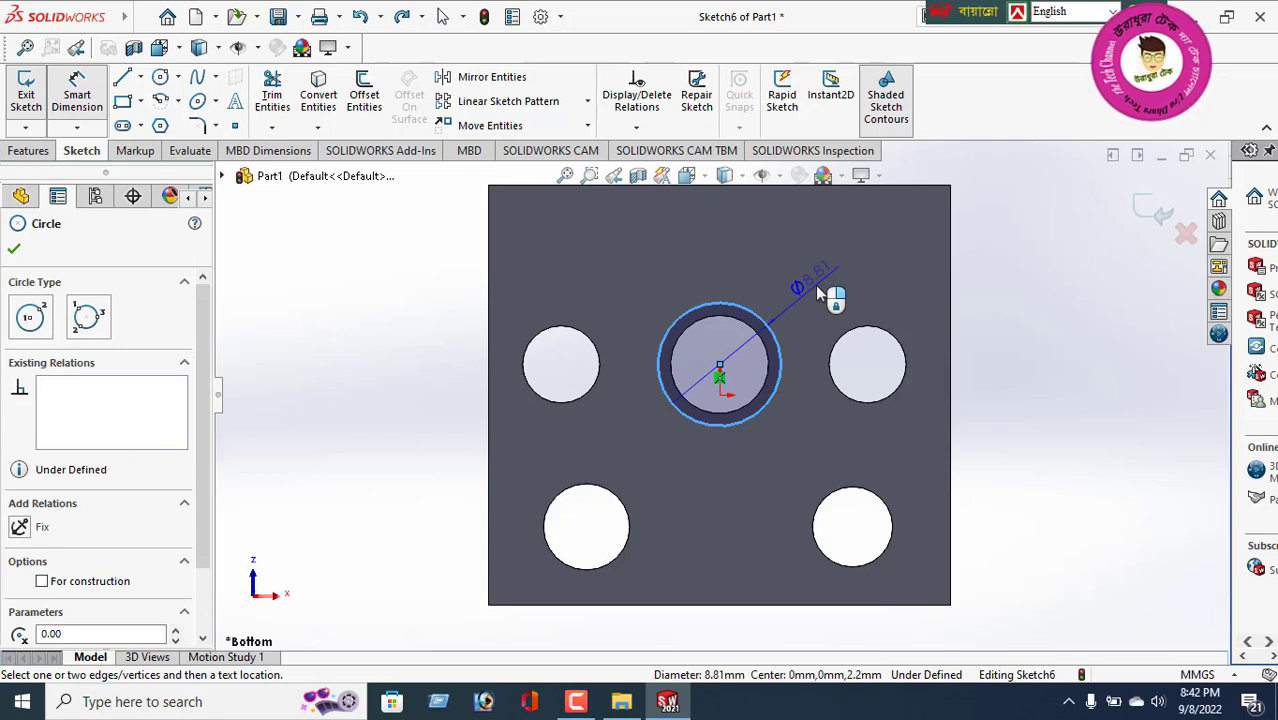
click(817, 289)
text(11)
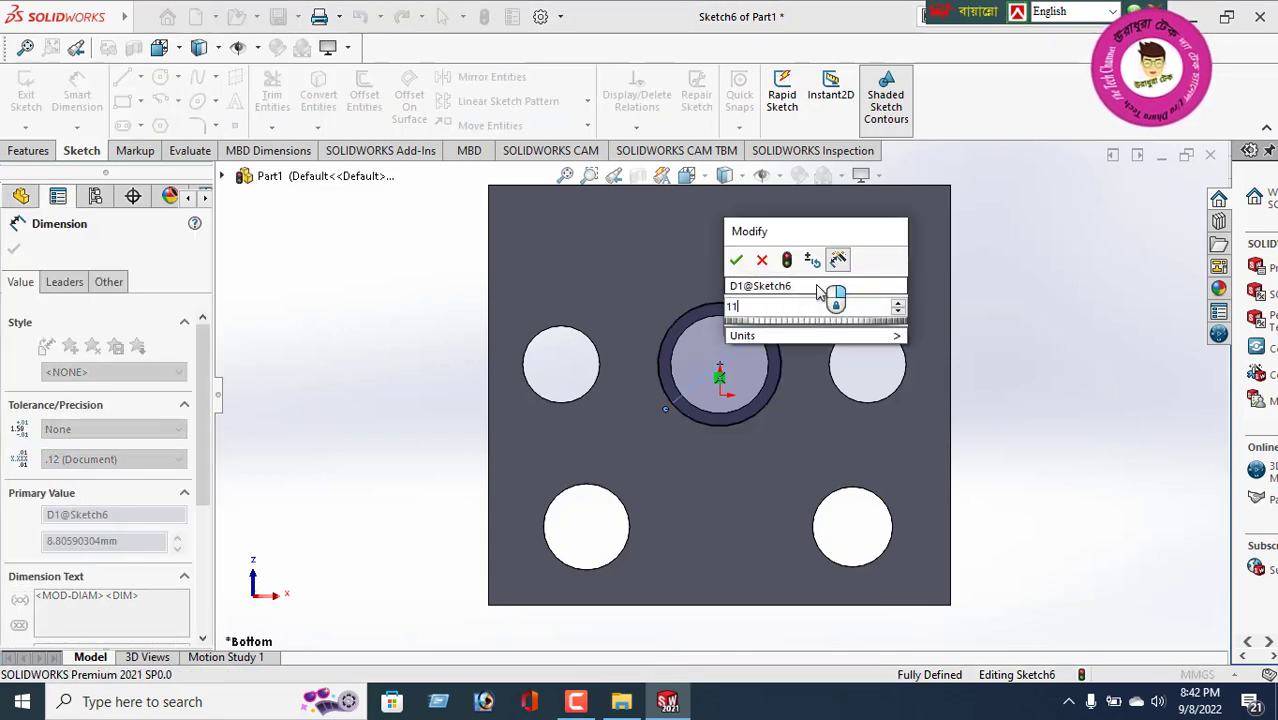
key(Return)
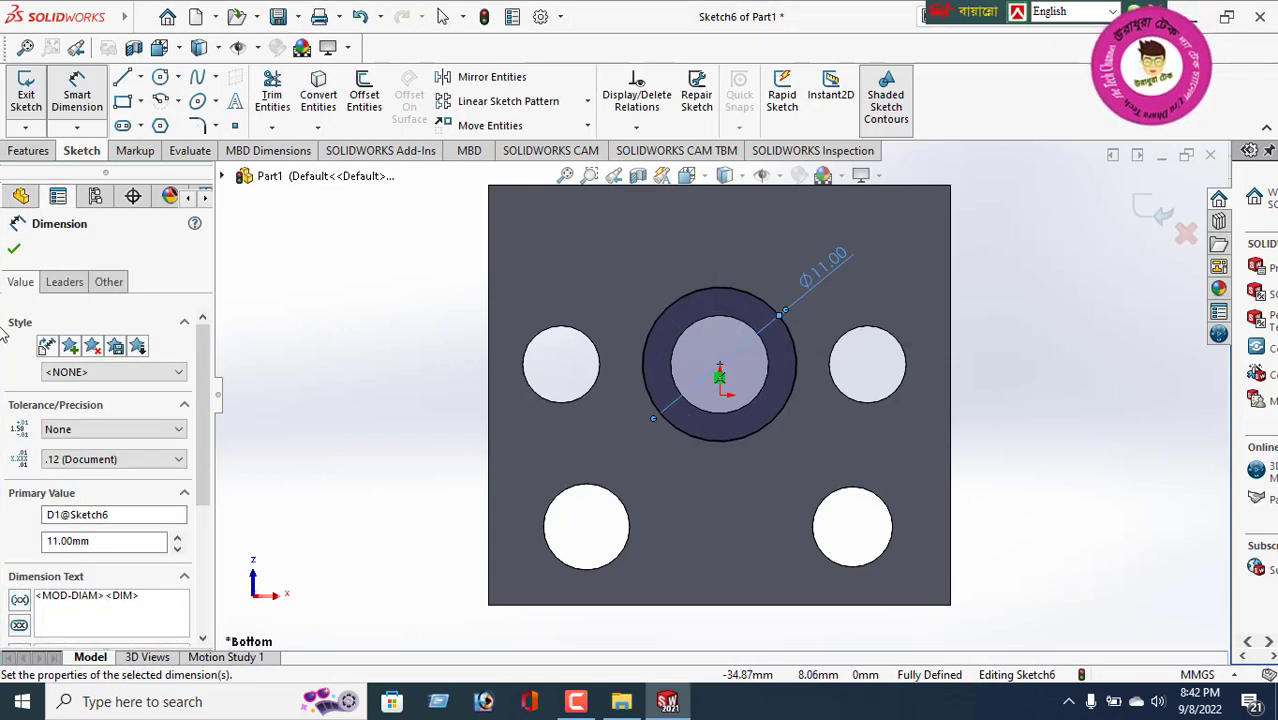
click(13, 252)
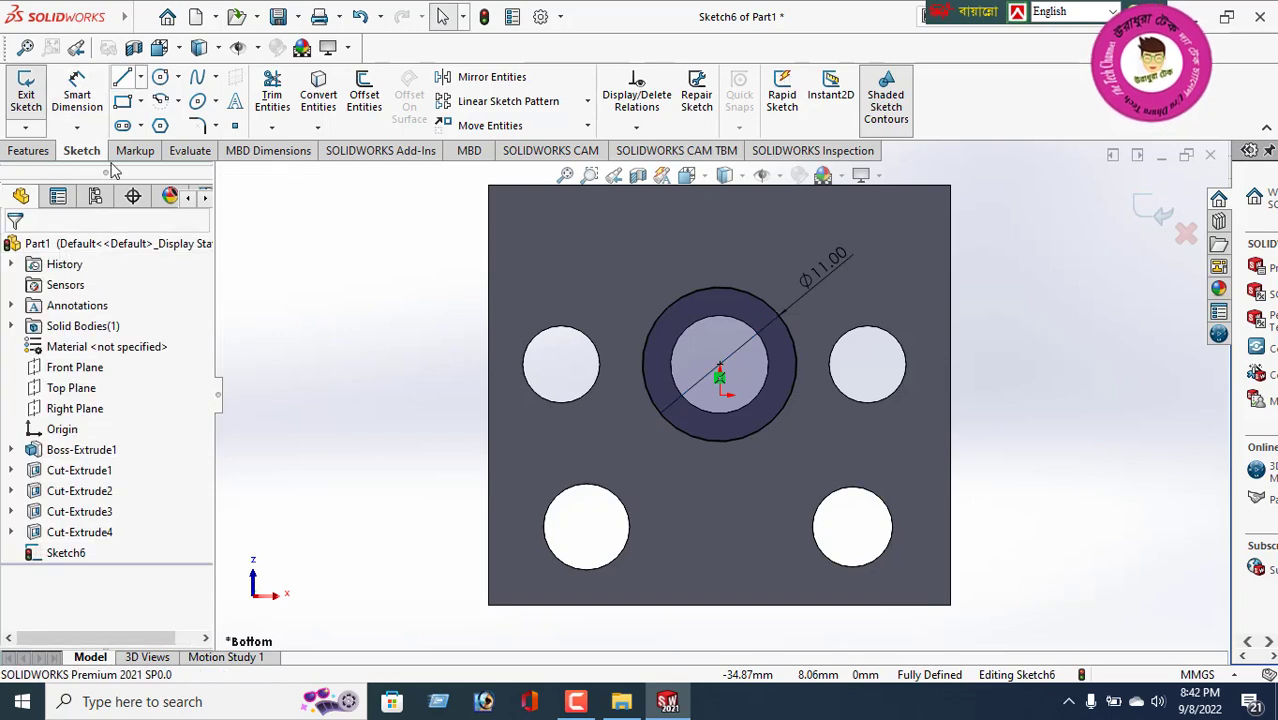
- Cut the 11 mm circle around the middle hole as a Blind Extruded Cut 4 mm deep
click(40, 155)
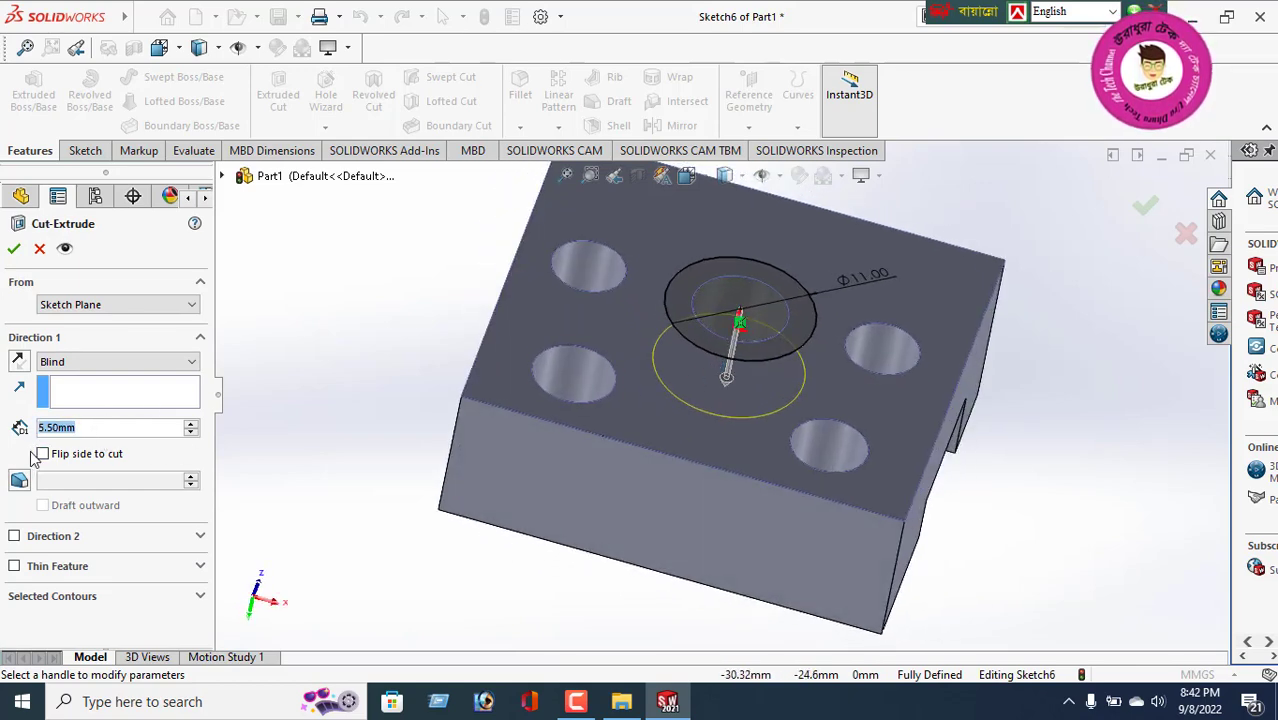
text(4)
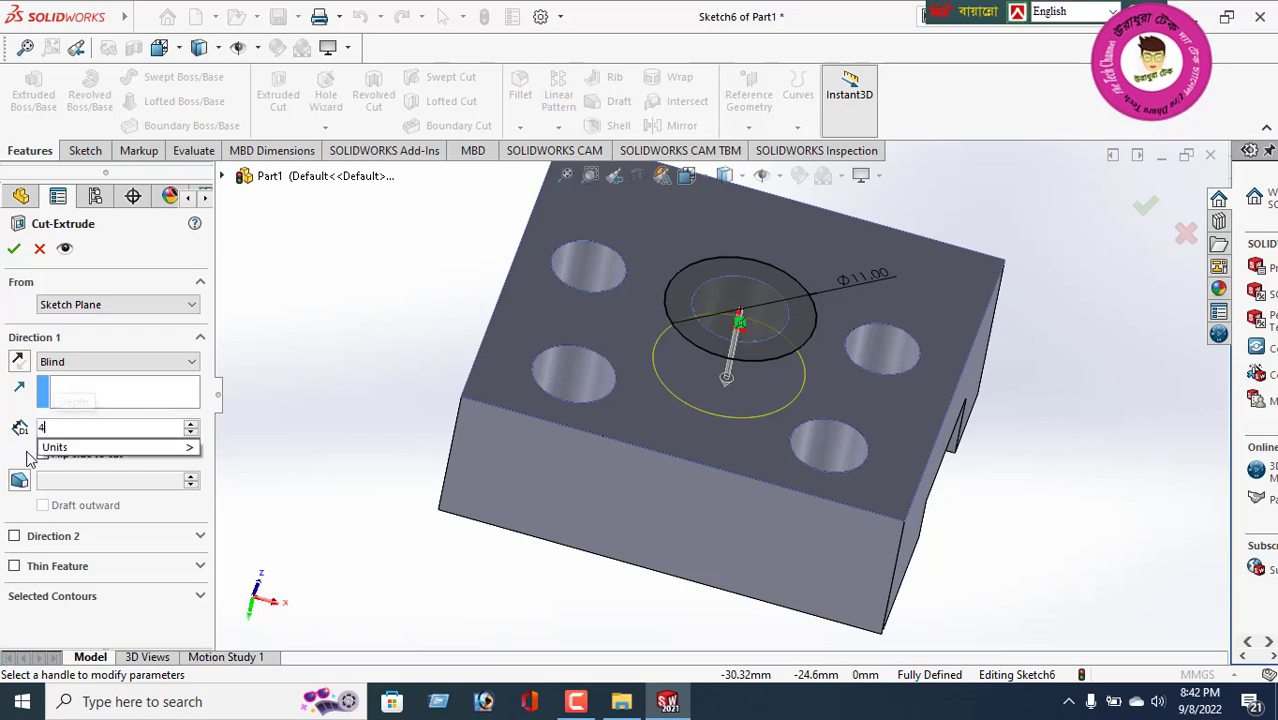
key(Return)
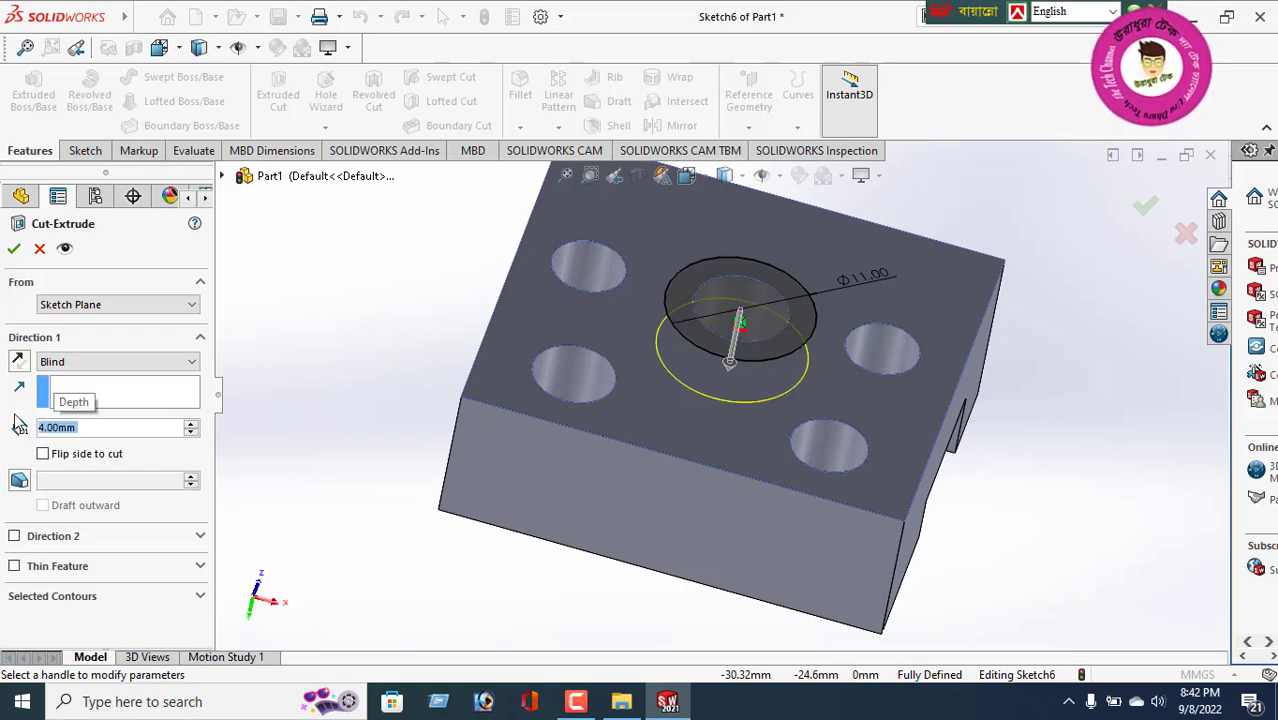
click(12, 250)
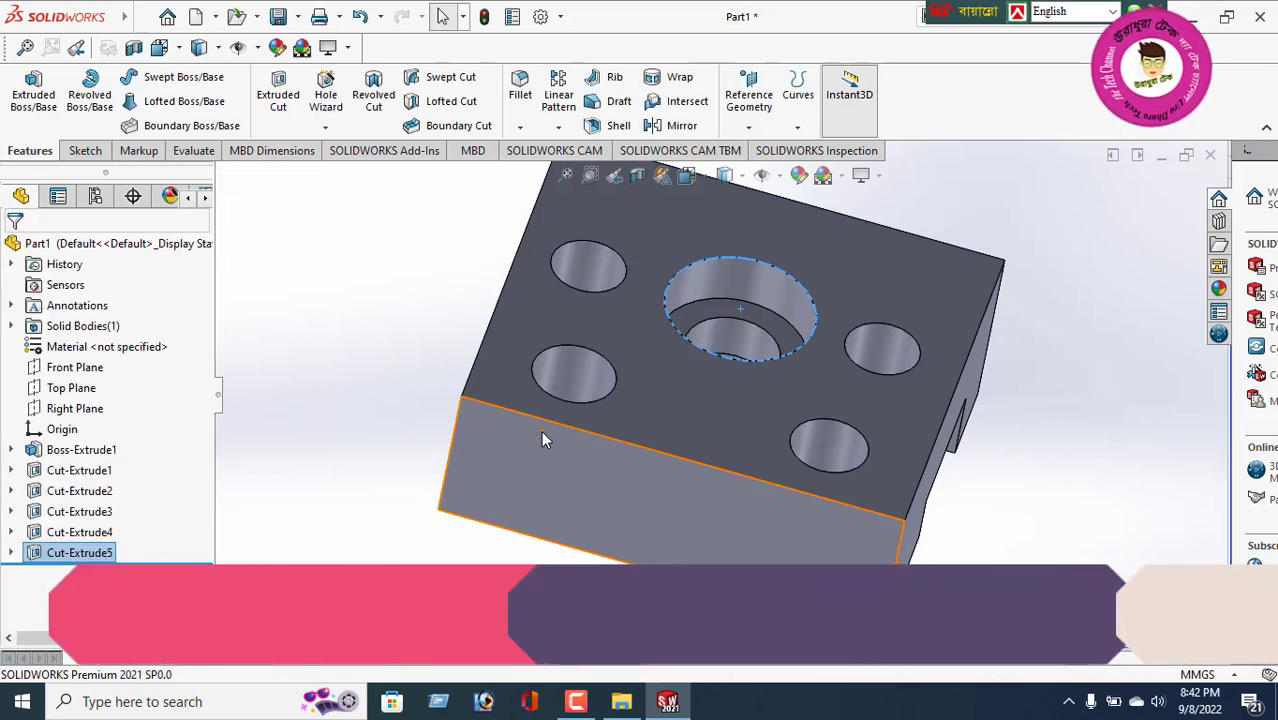
- Sketch two circles on the bottom face concentric with the lower through holes, the left one about 8.9 mm in diameter
middle_drag(741, 395, 621, 479)
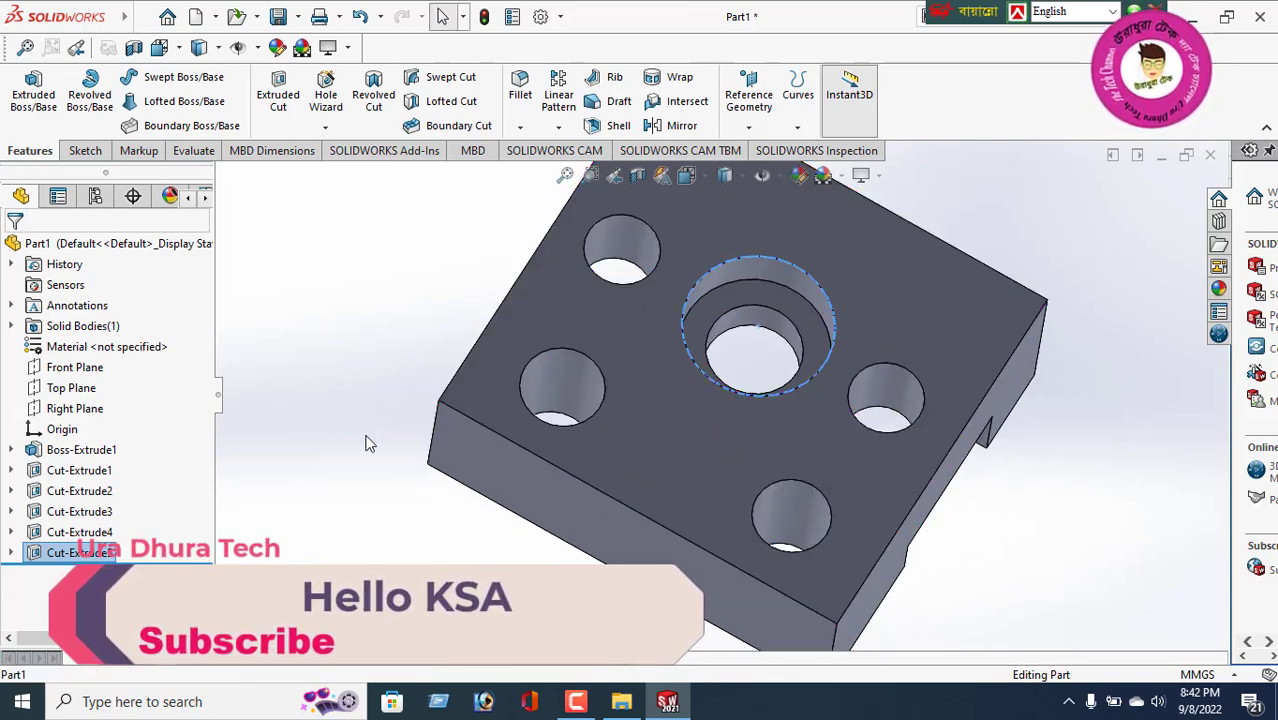
click(677, 455)
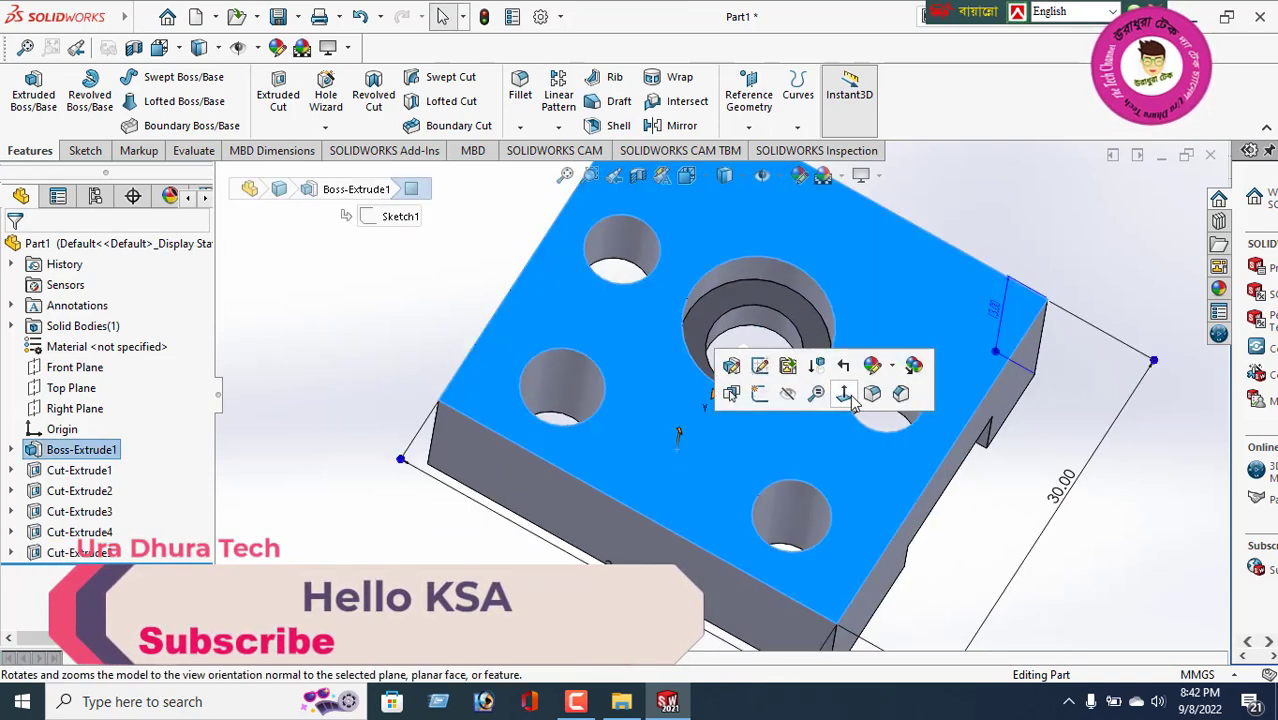
click(845, 400)
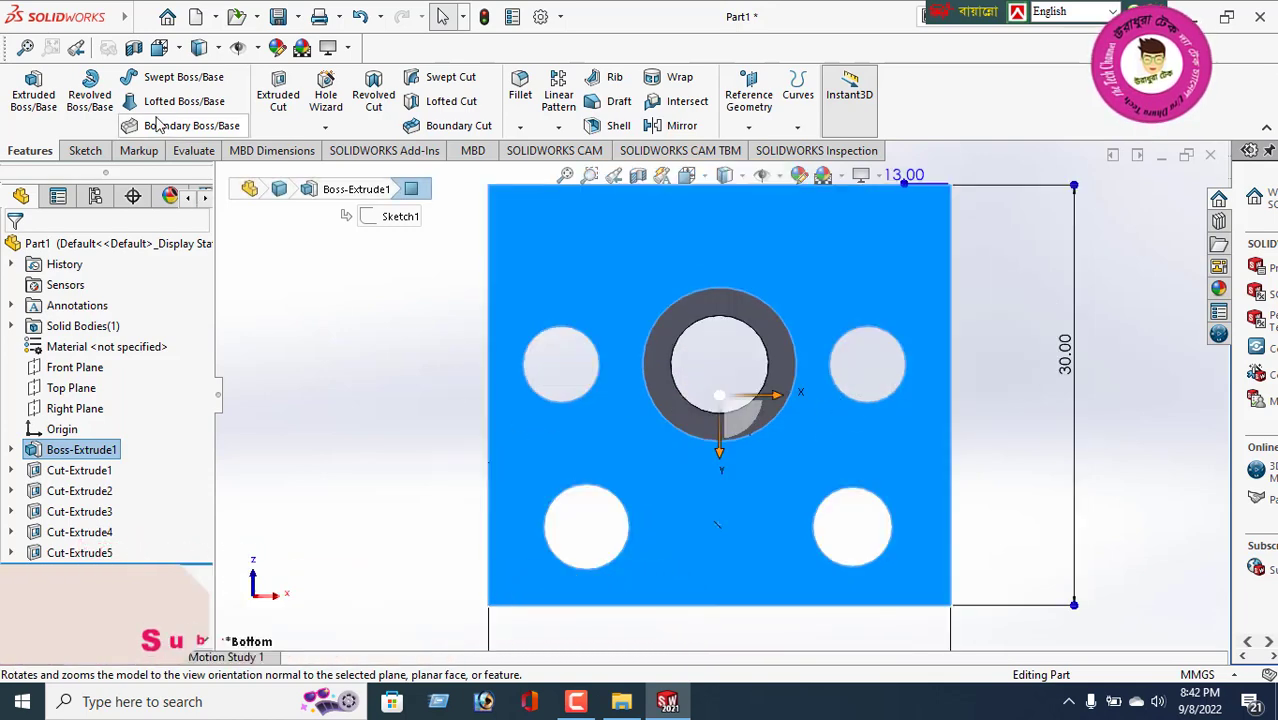
click(85, 151)
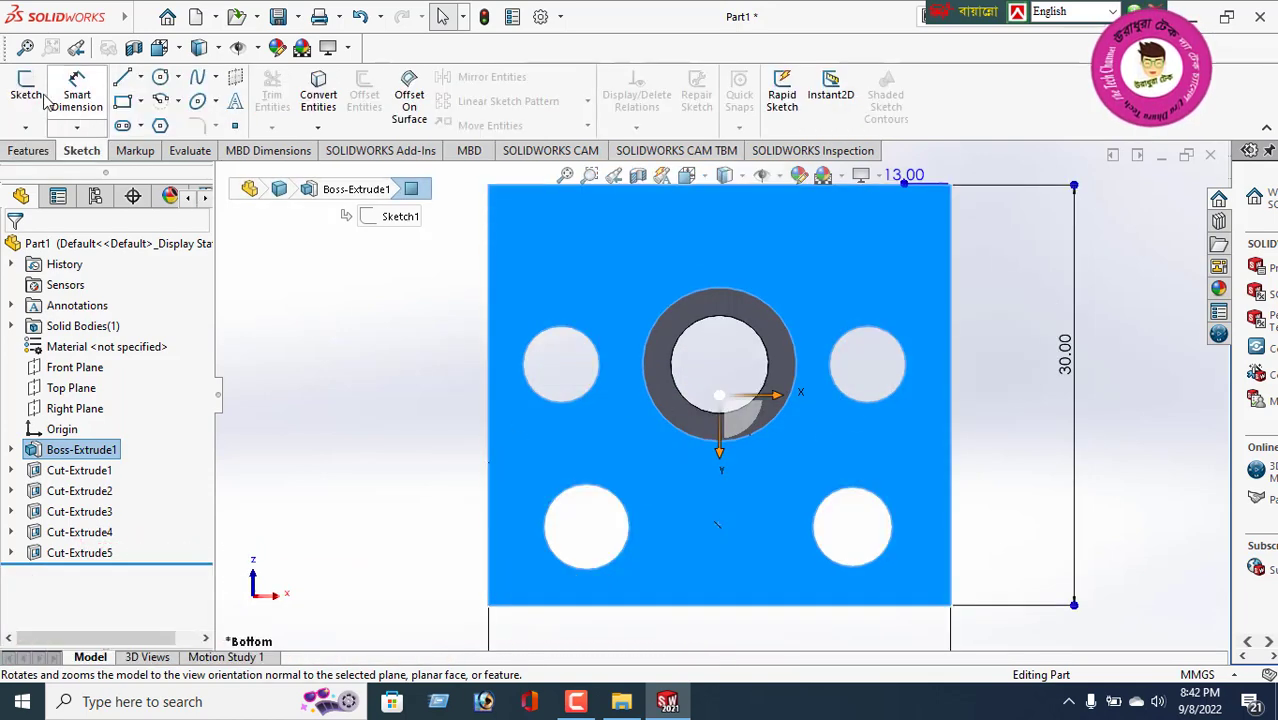
click(162, 80)
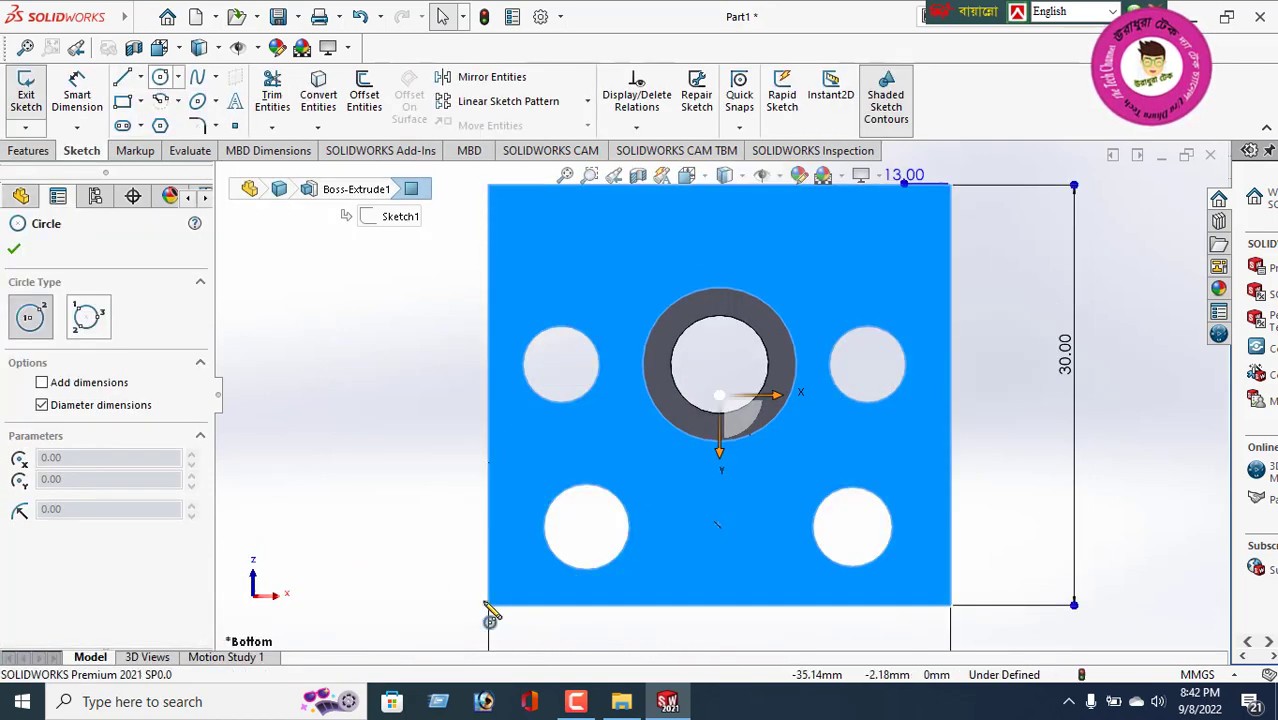
click(587, 527)
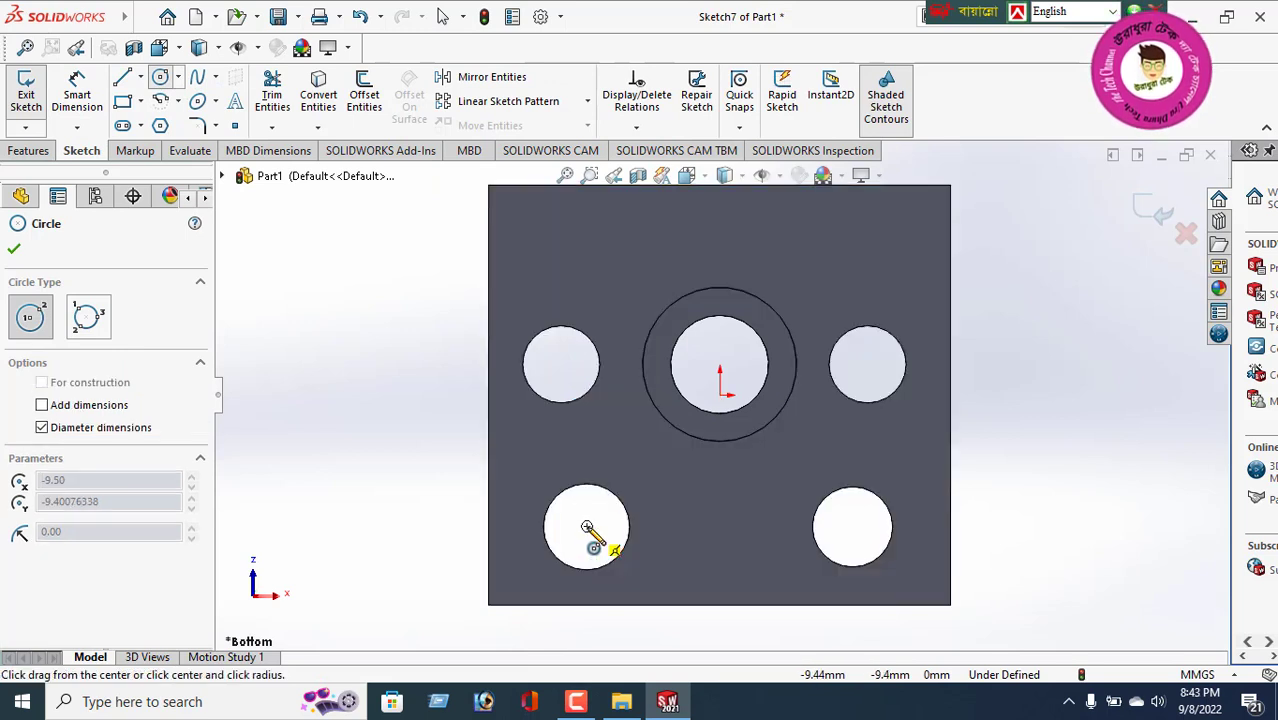
click(640, 559)
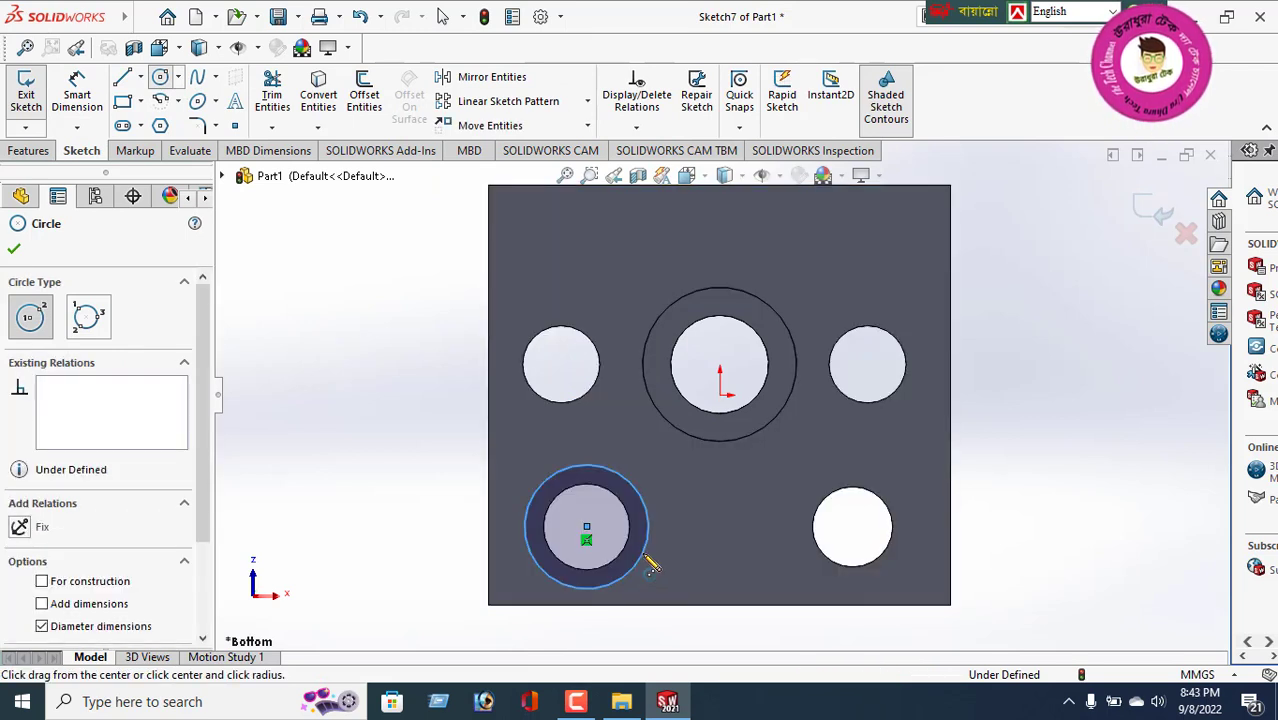
click(852, 527)
click(912, 560)
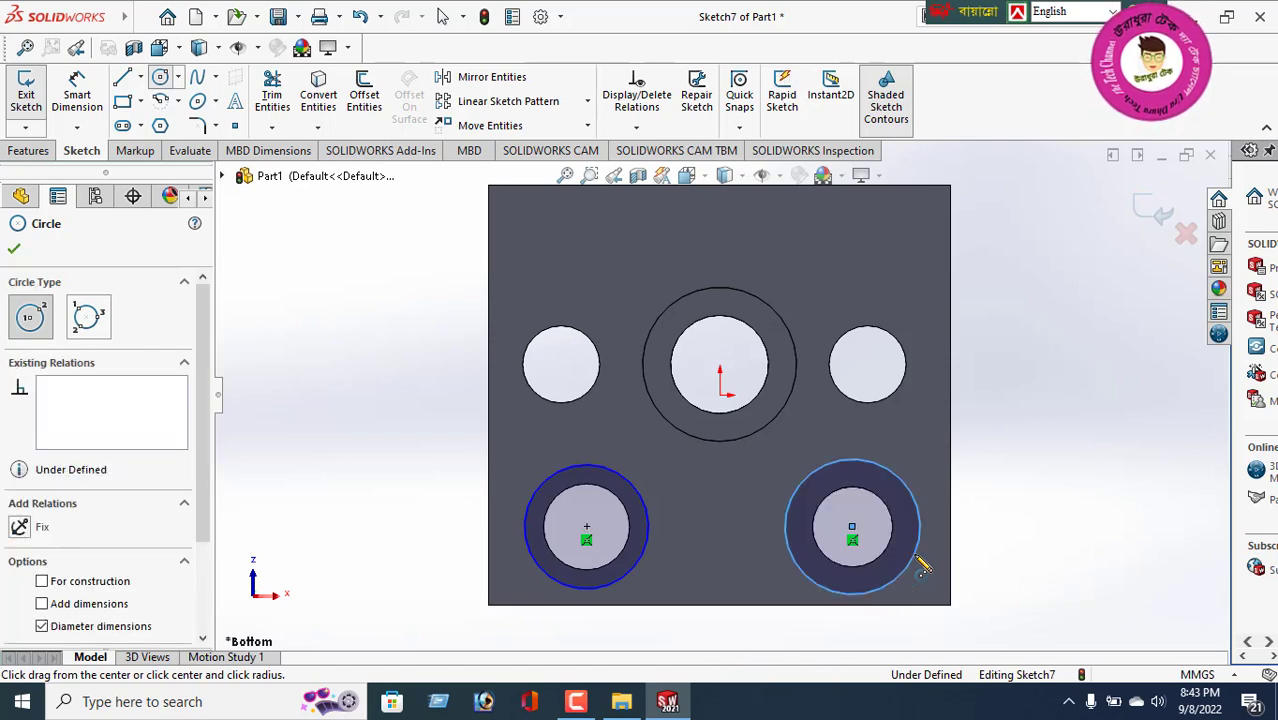
click(13, 250)
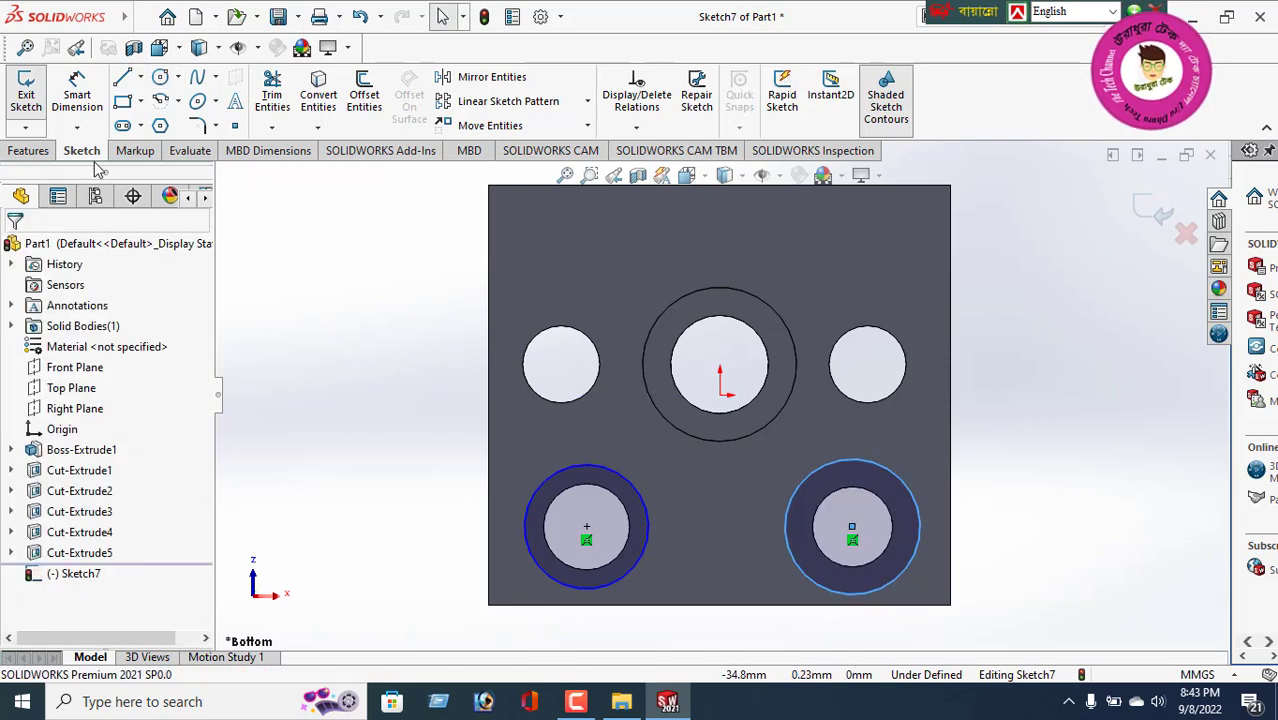
- Dimension both circles around the lower through holes on the bottom face with a diameter of 11 mm each
click(80, 108)
click(527, 514)
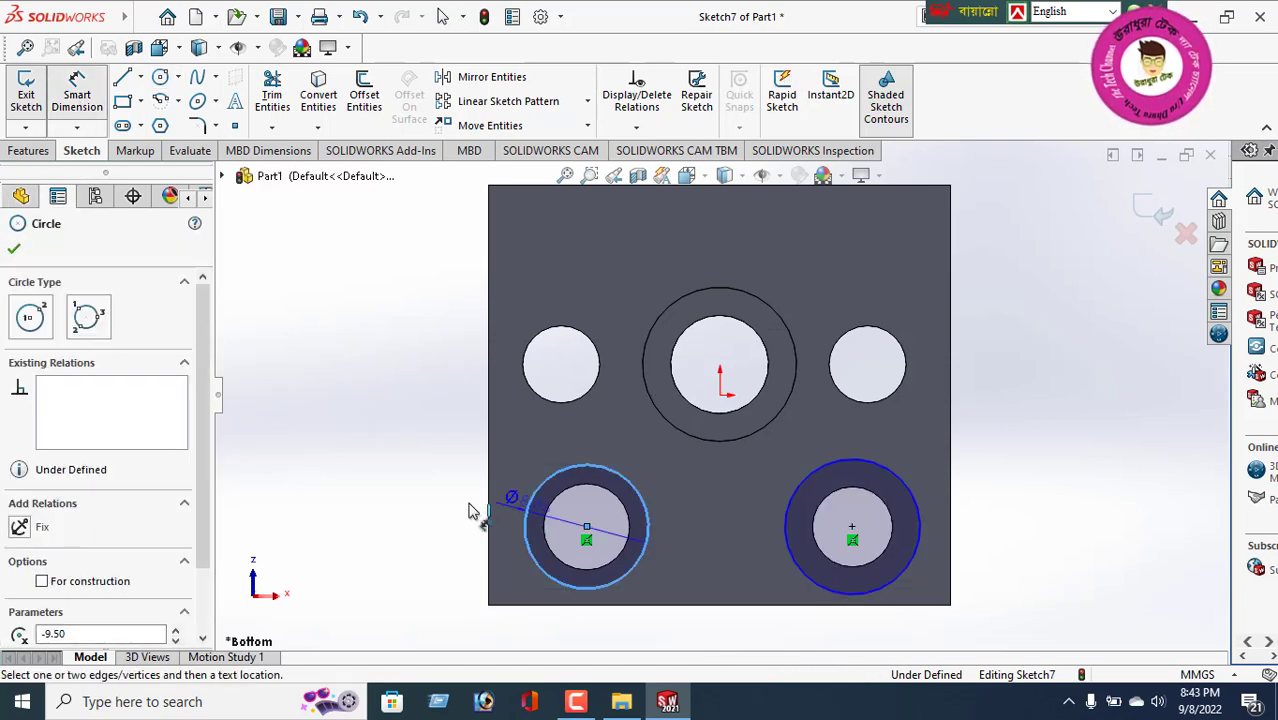
click(445, 500)
text(11)
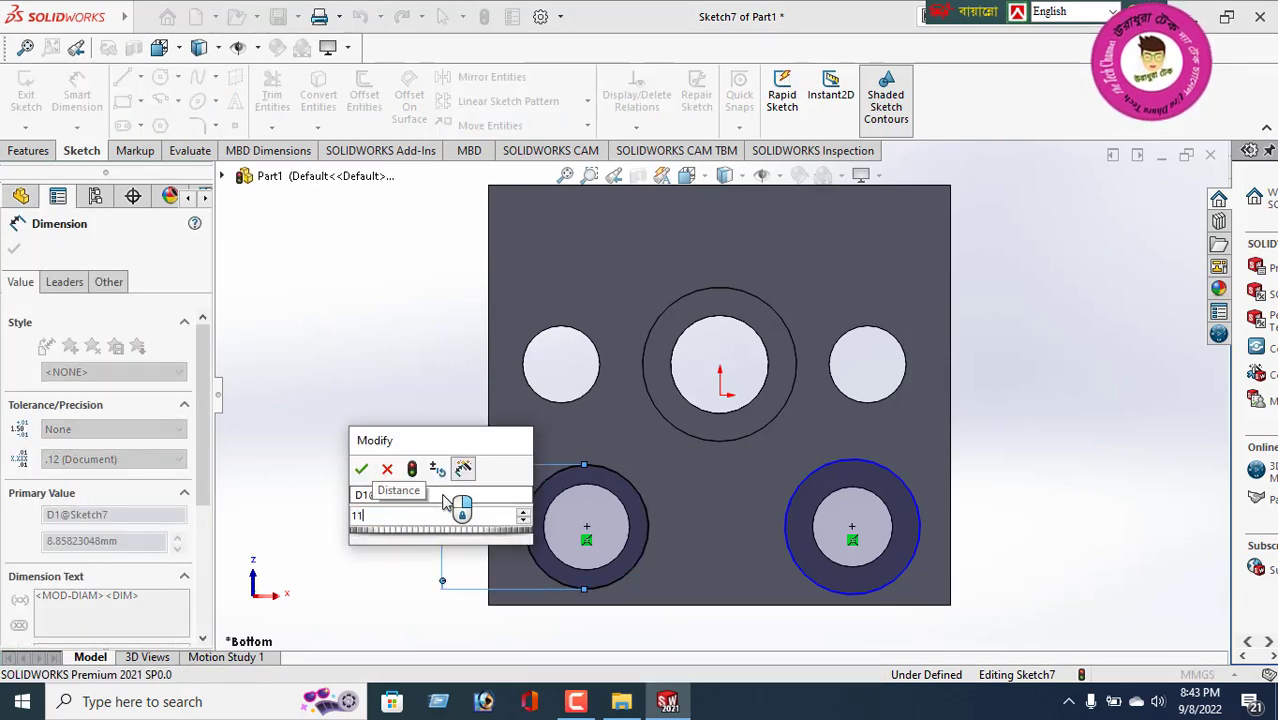
key(Return)
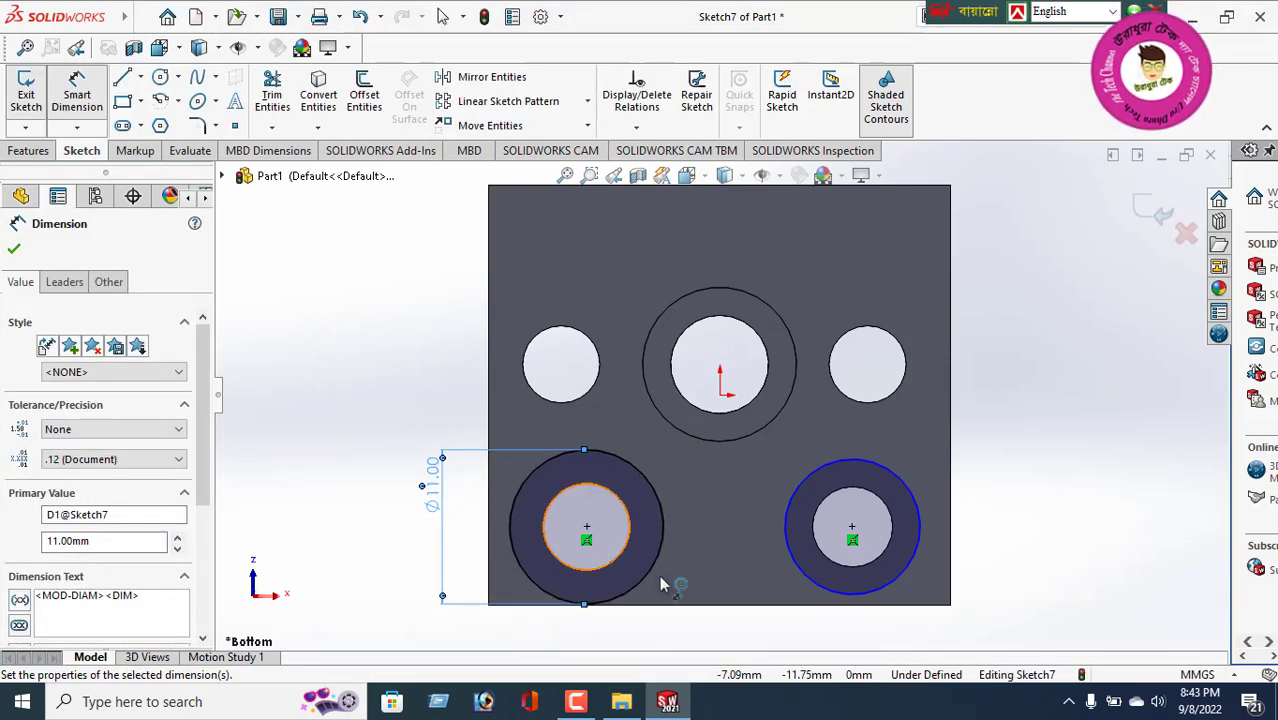
click(919, 533)
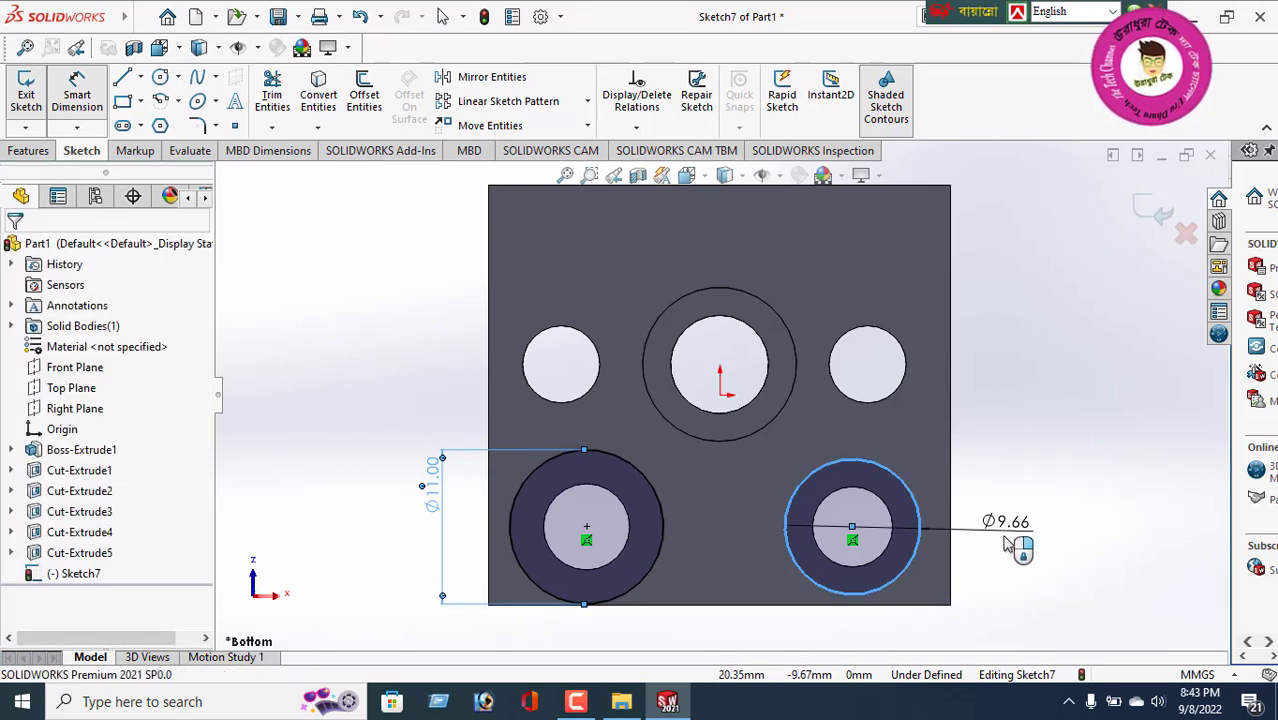
click(1008, 541)
text(11)
key(Return)
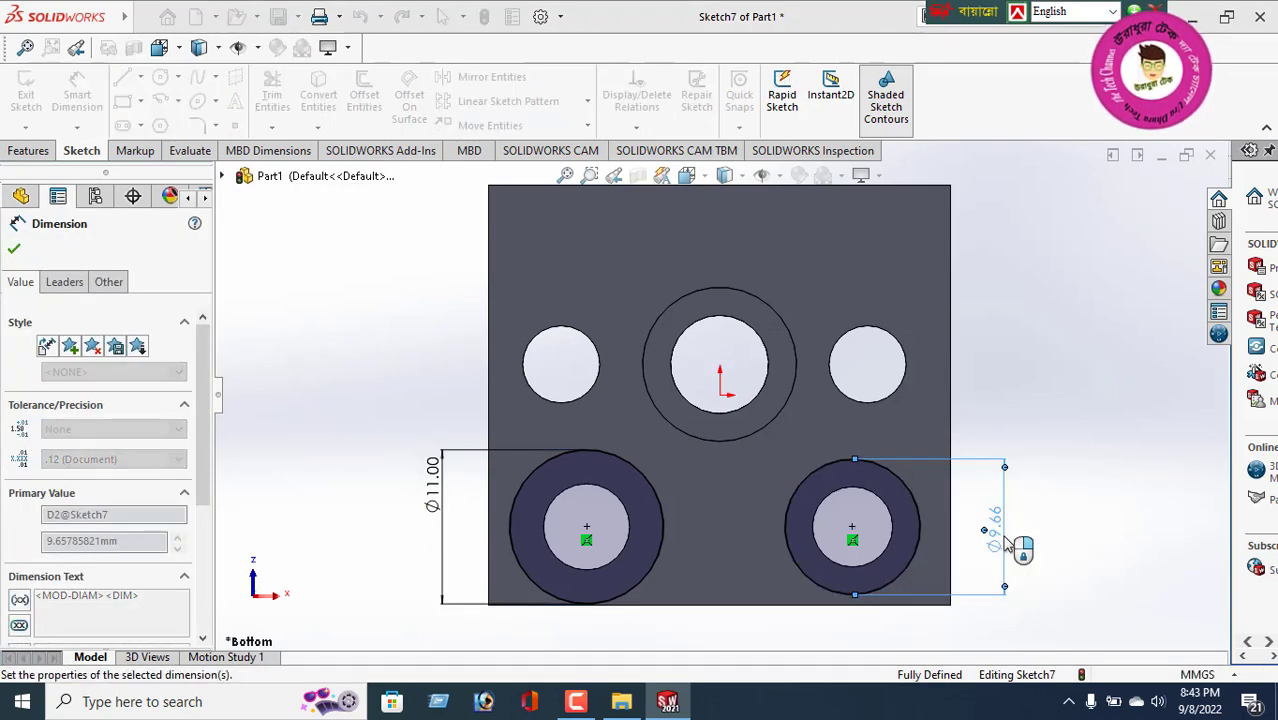
click(14, 252)
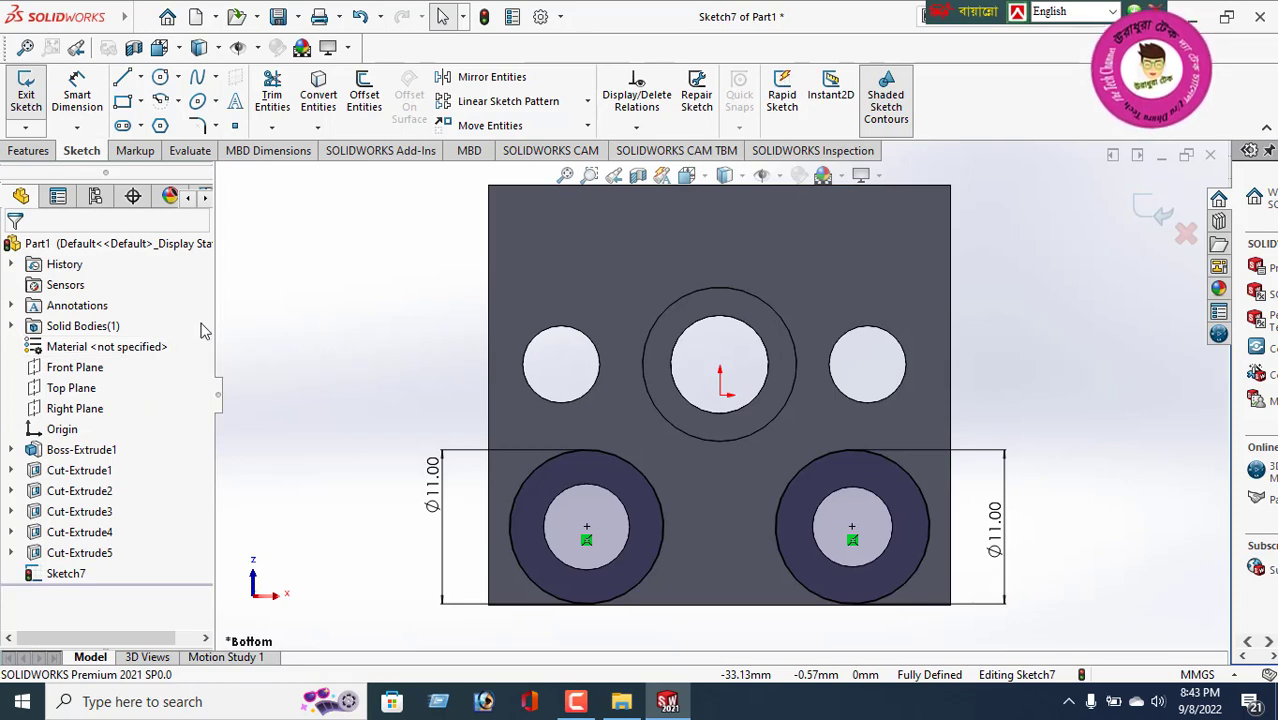
- Cut the two 11 mm circles around the lower holes as a Blind Extruded Cut 7 mm deep
middle_drag(713, 513, 708, 285)
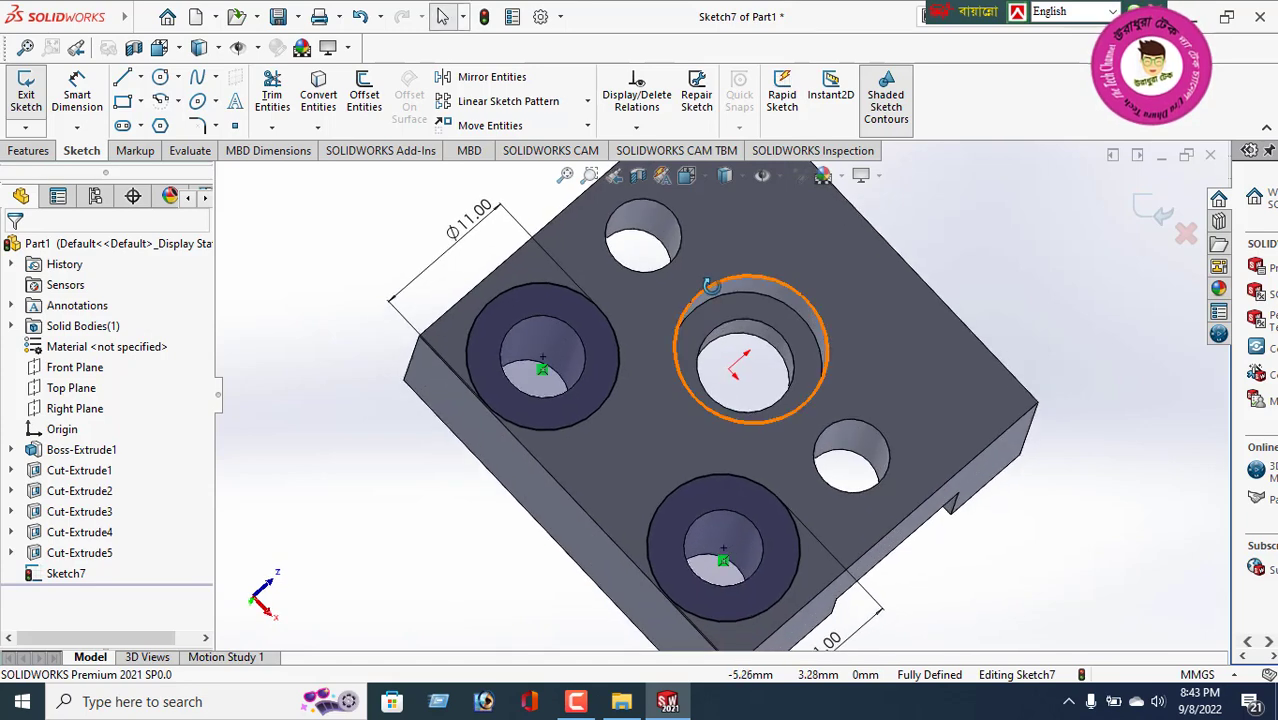
middle_drag(847, 478, 805, 412)
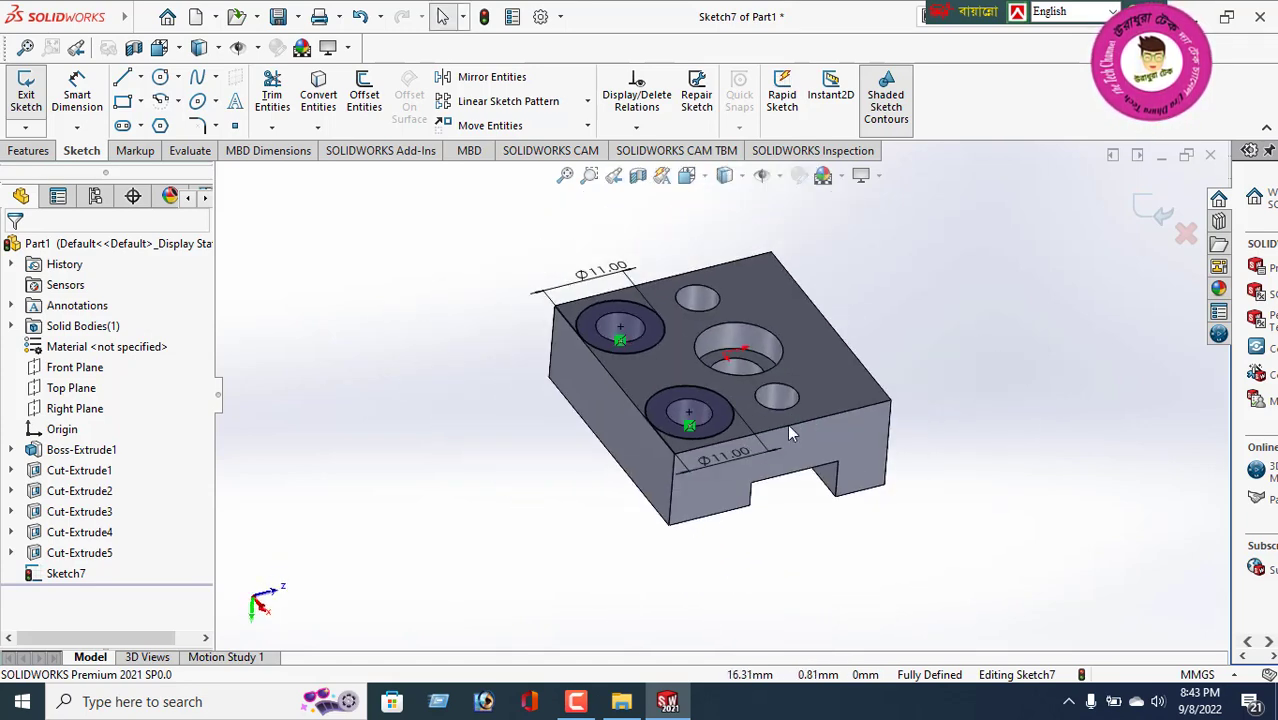
click(28, 150)
click(278, 95)
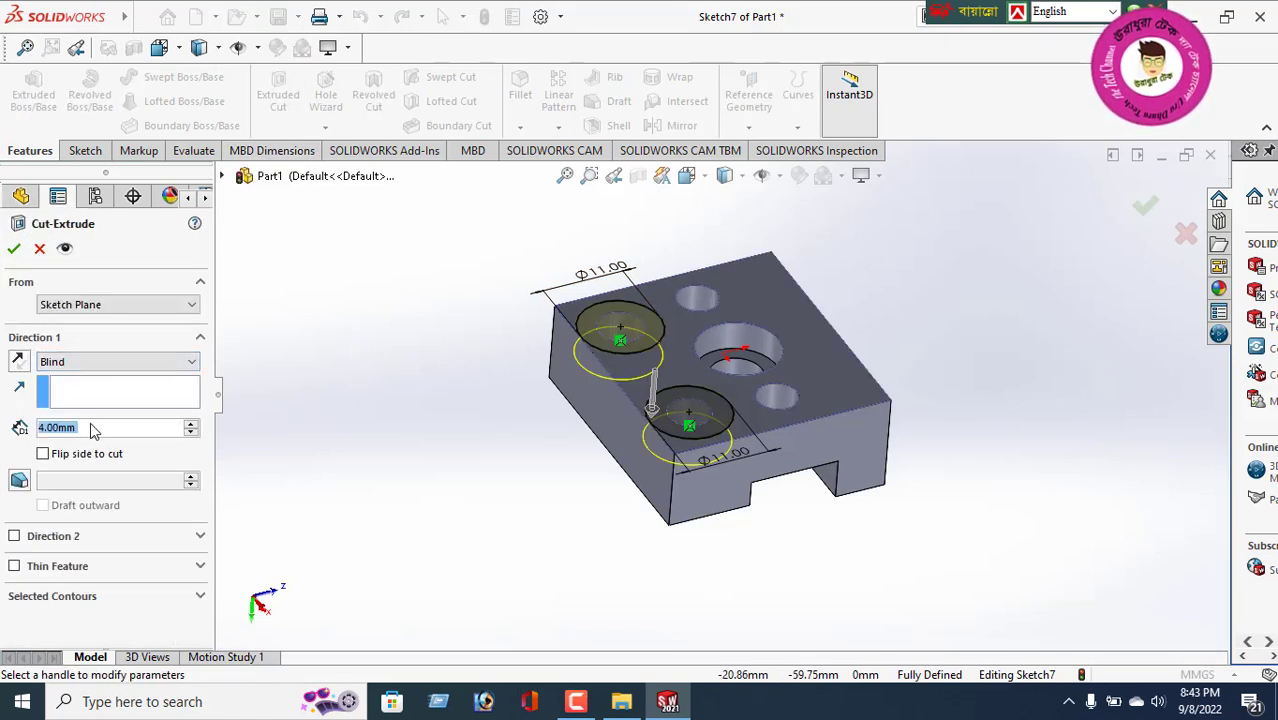
text(7)
key(Return)
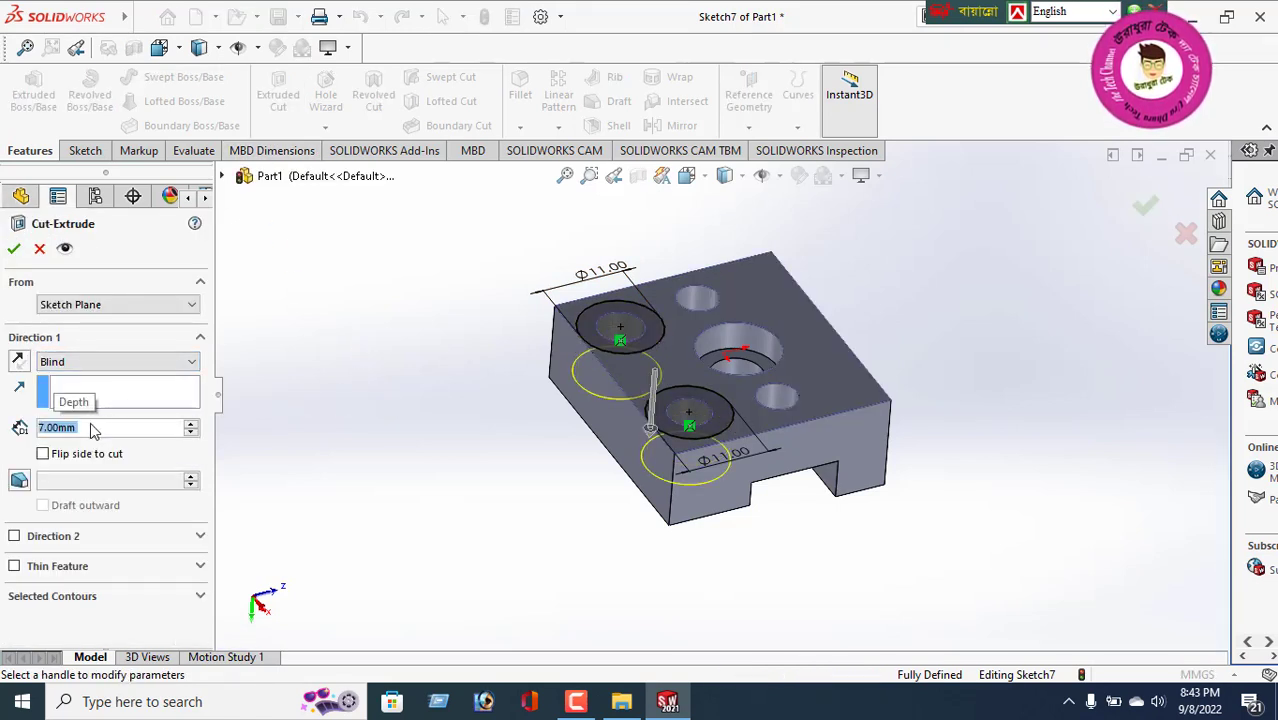
click(15, 250)
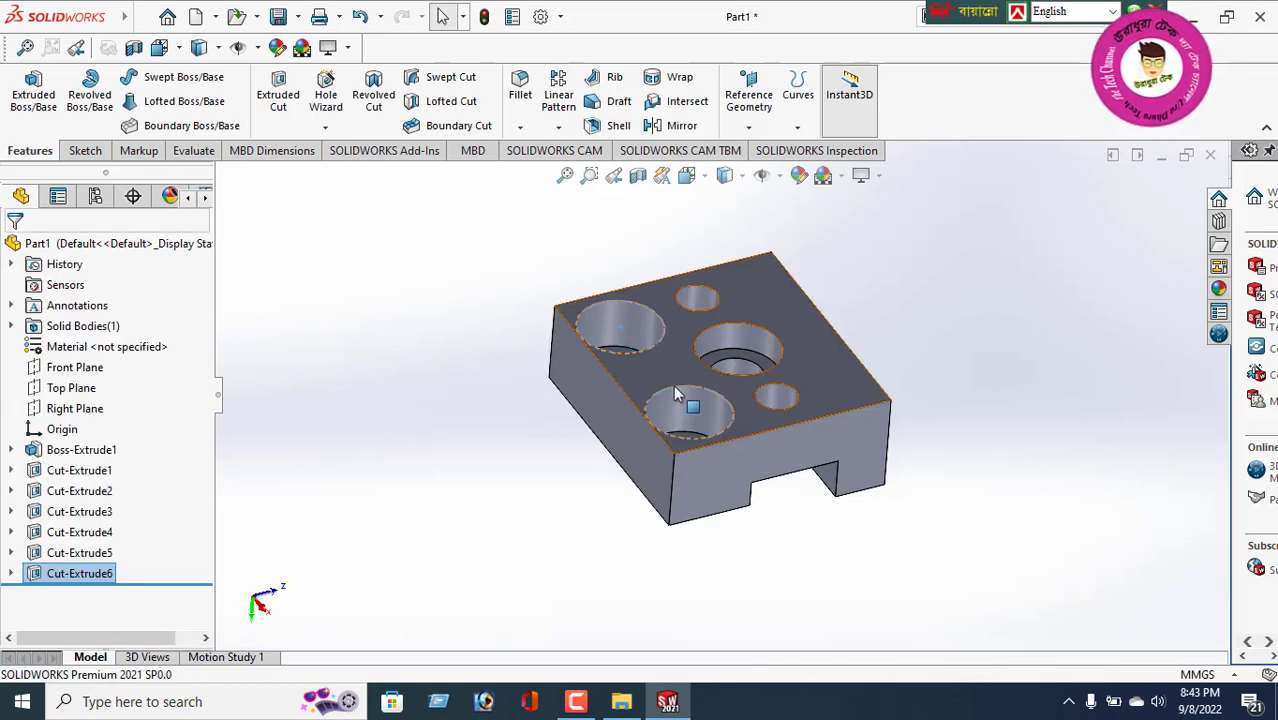
- Inspect the counterbored holes and the slot of the block from several angles and close up
middle_drag(685, 405, 760, 460)
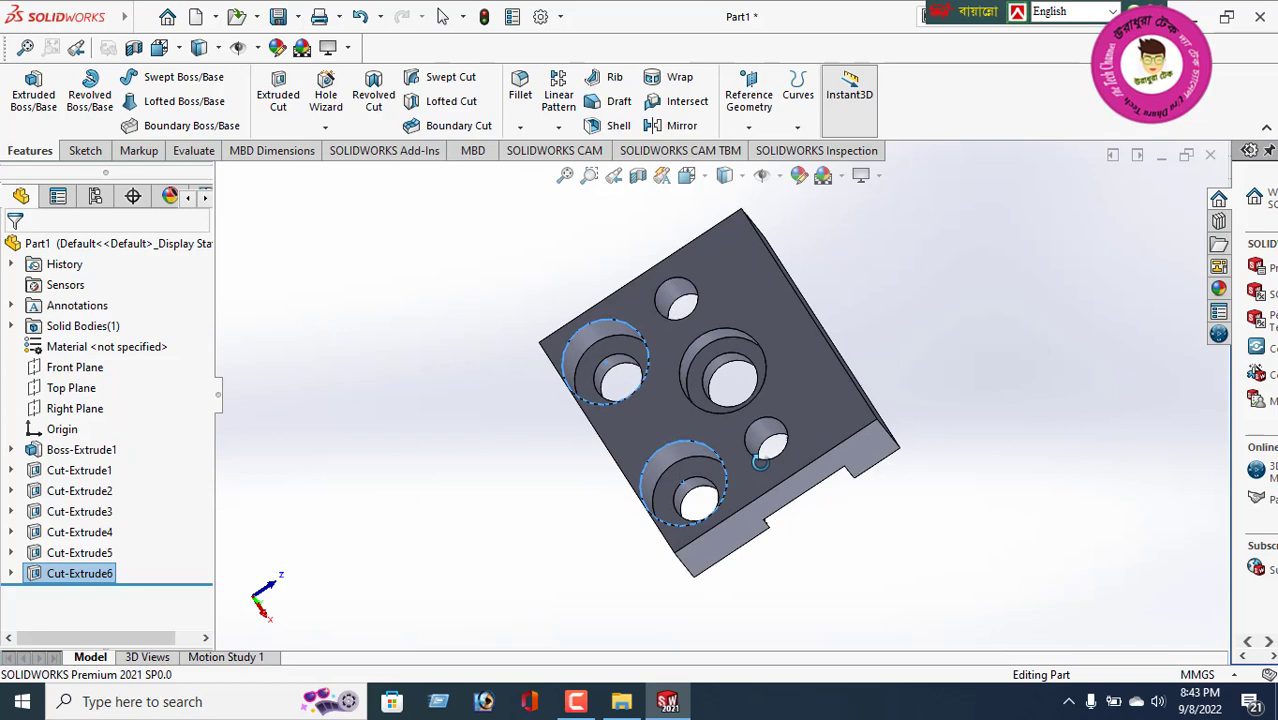
click(427, 384)
middle_drag(684, 409, 778, 356)
middle_drag(630, 425, 830, 442)
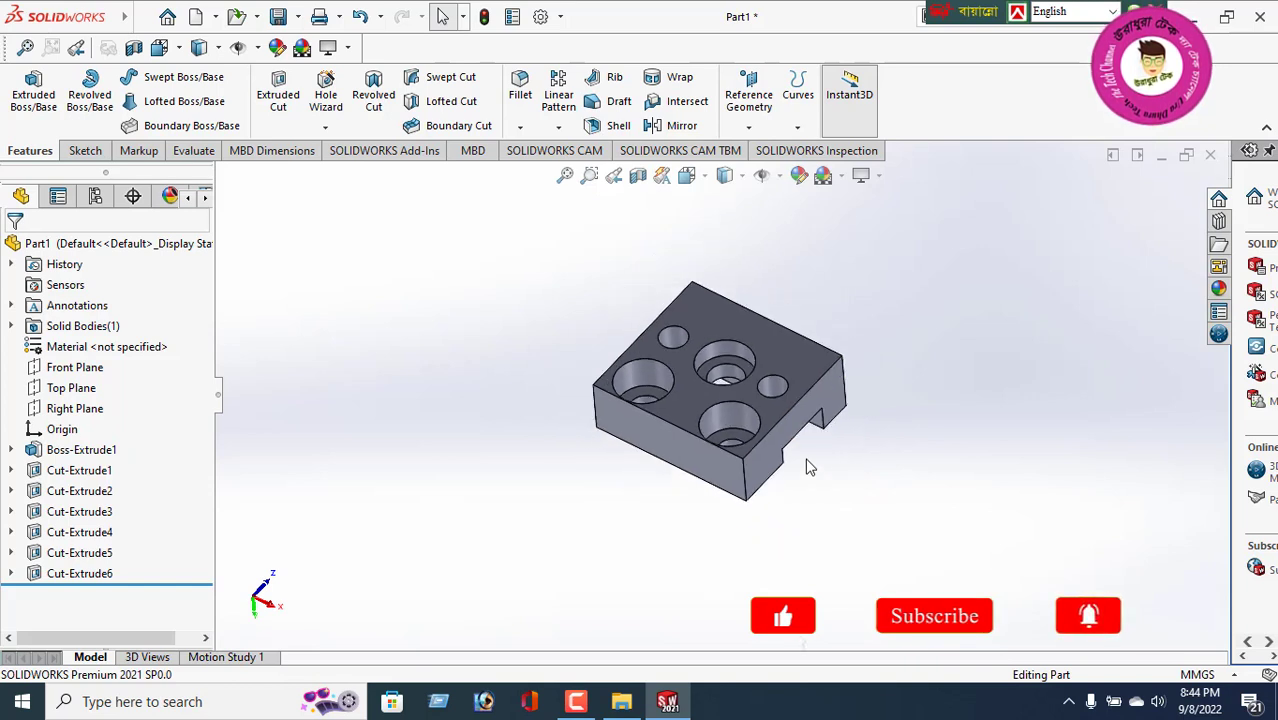
scroll(807, 463, down, 5)
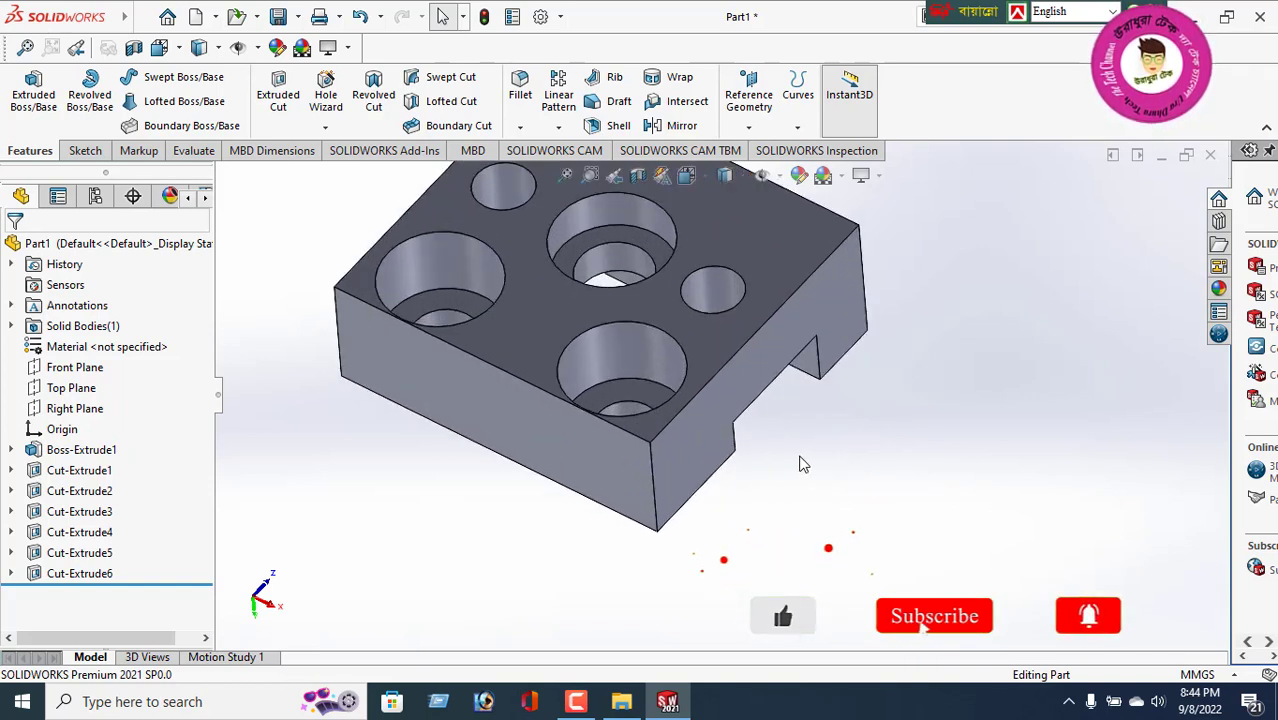
ctrl+middle_drag(713, 485, 964, 567)
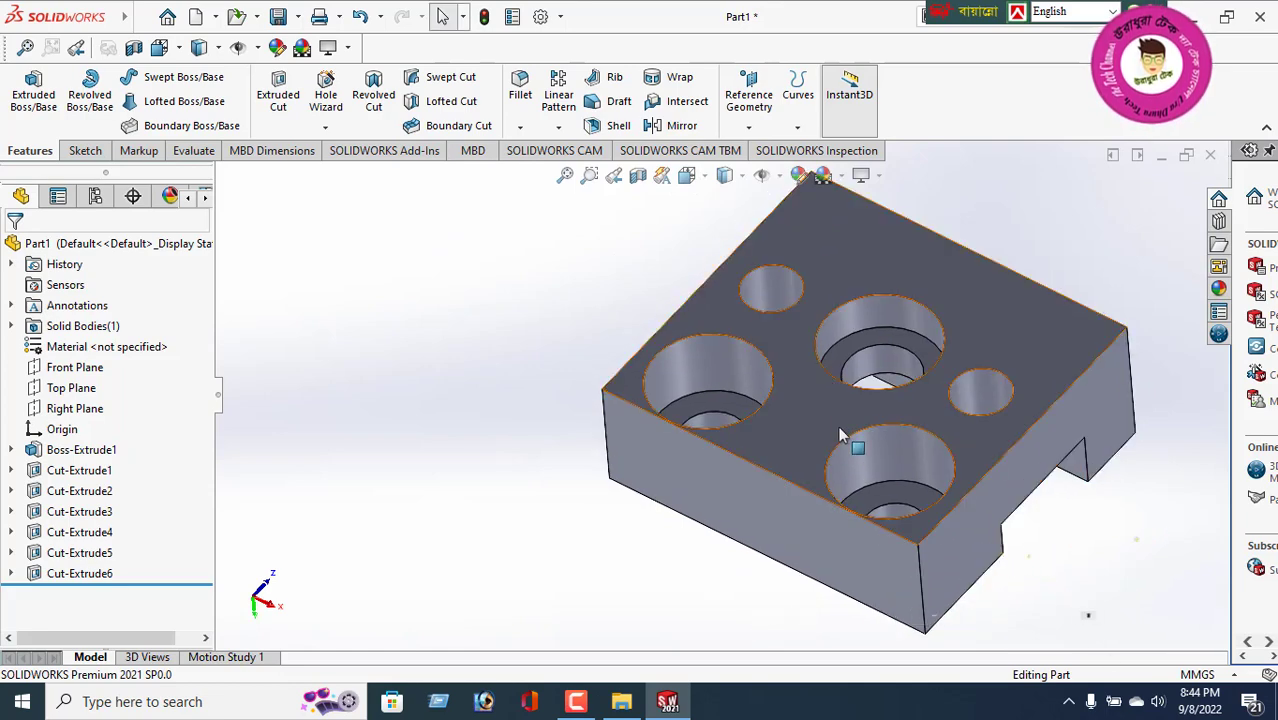